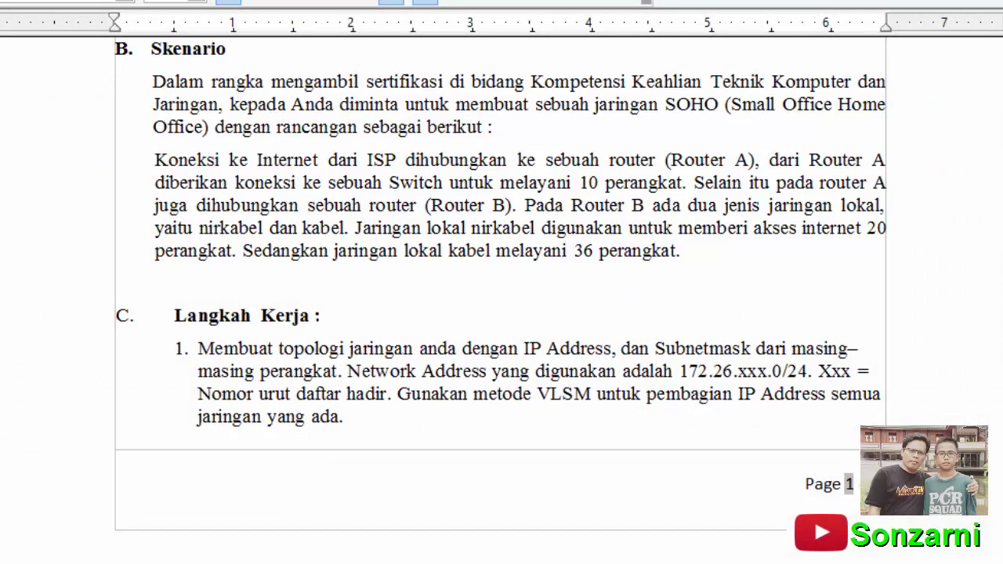
Step: Read through the Skenario section of the task document, minimize it, and start Cisco Packet Tracer
scroll(476, 379, "down", 8)
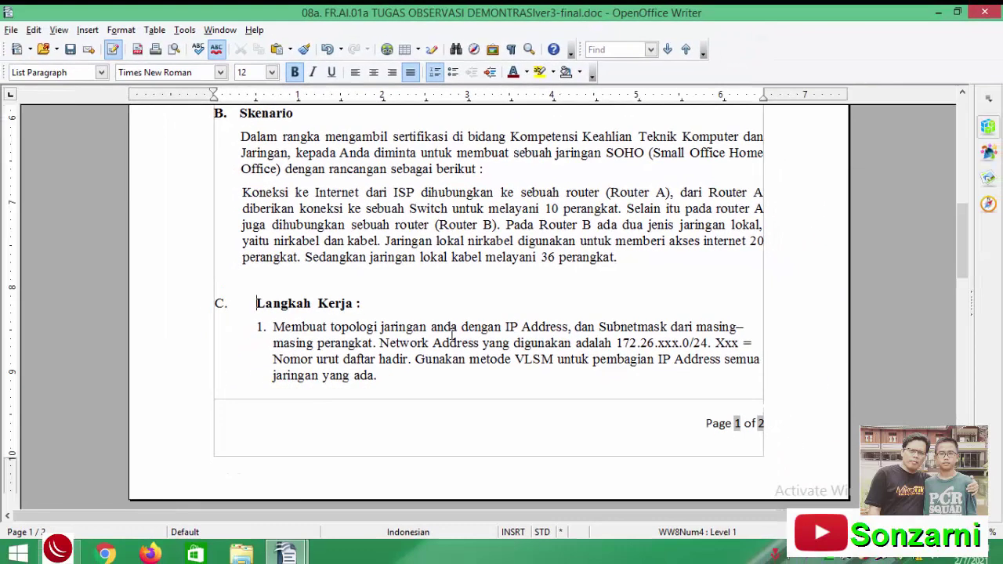
left_click(938, 13)
double_click(137, 266)
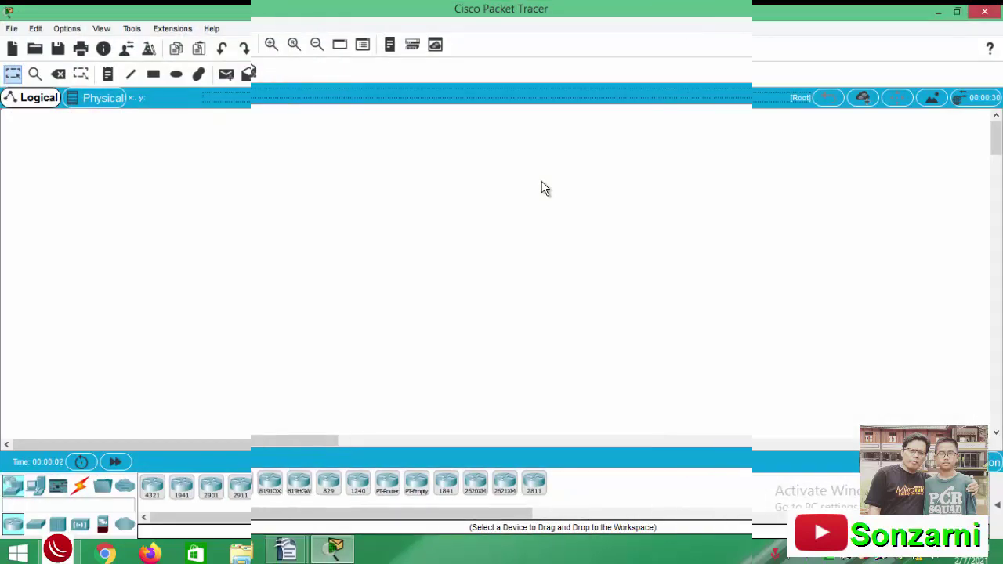
Step: Turn off the display of device model labels in the interface preferences
left_click(66, 24)
left_click(87, 41)
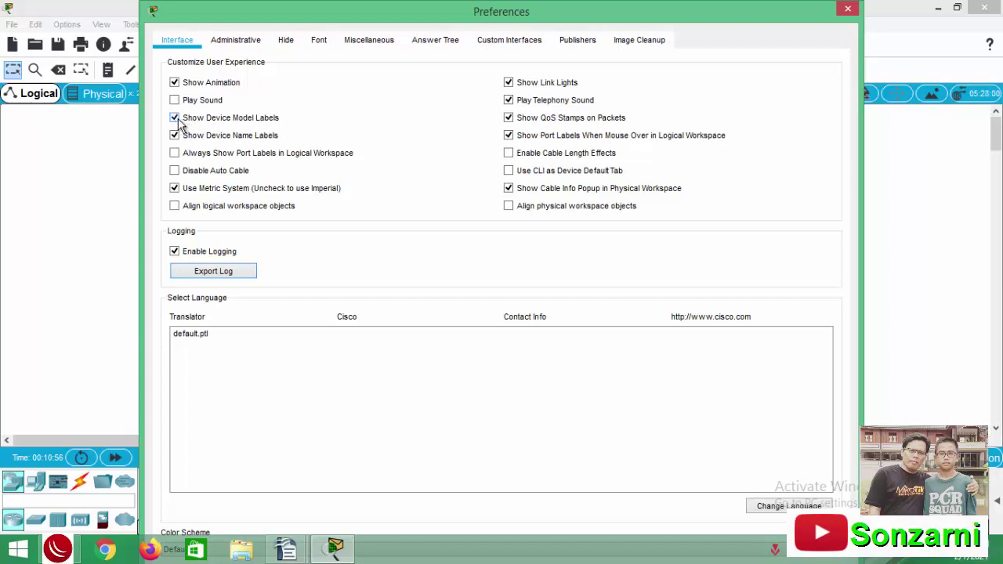
left_click(174, 118)
left_click(848, 9)
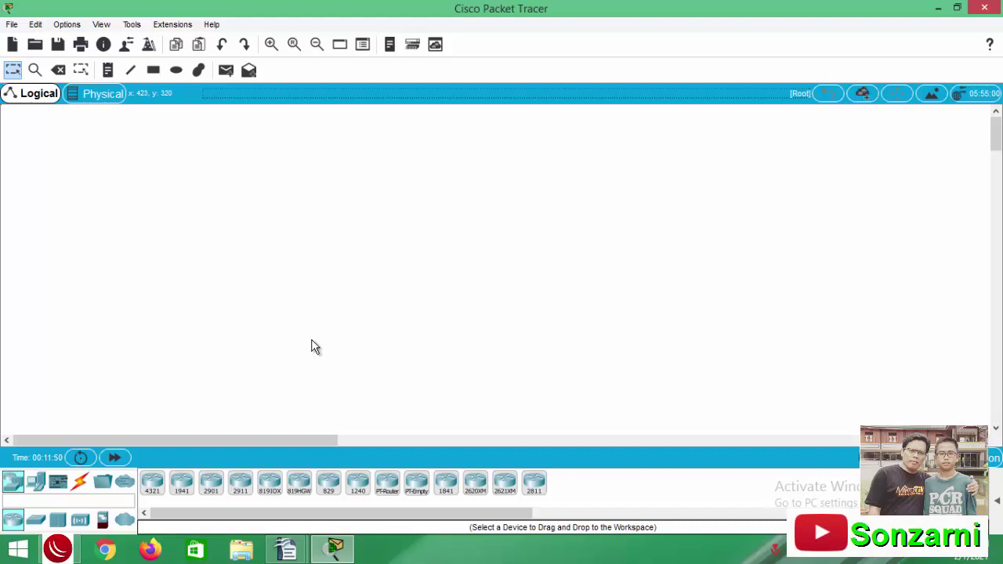
Step: Switch to the Writer task document and highlight the phrase about connecting the ISP's Internet link to a router
left_click(285, 548)
left_click(244, 492)
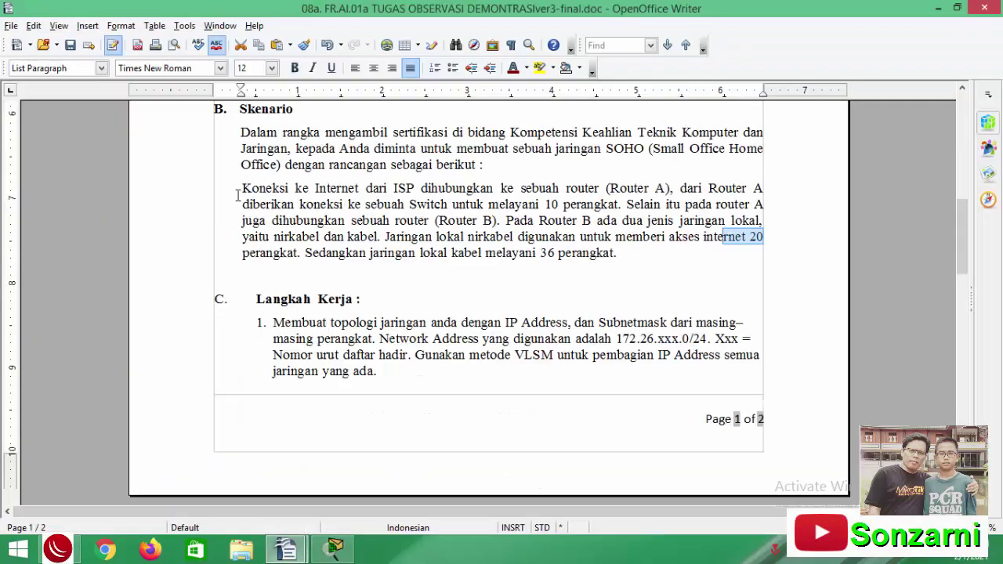
left_click_drag(242, 189, 600, 190)
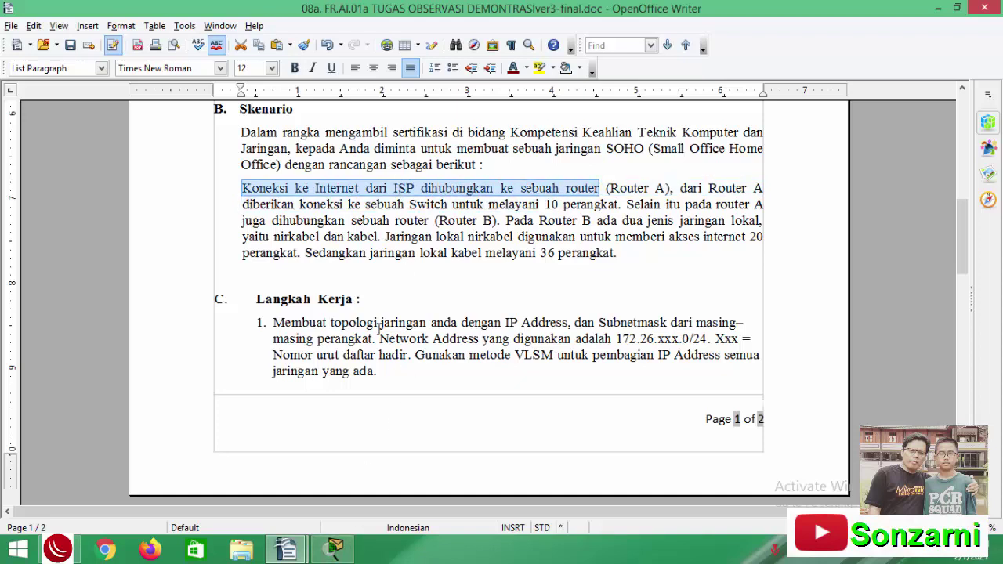
Step: Switch back to Cisco Packet Tracer and place a DSL modem in the empty logical workspace
left_click(335, 548)
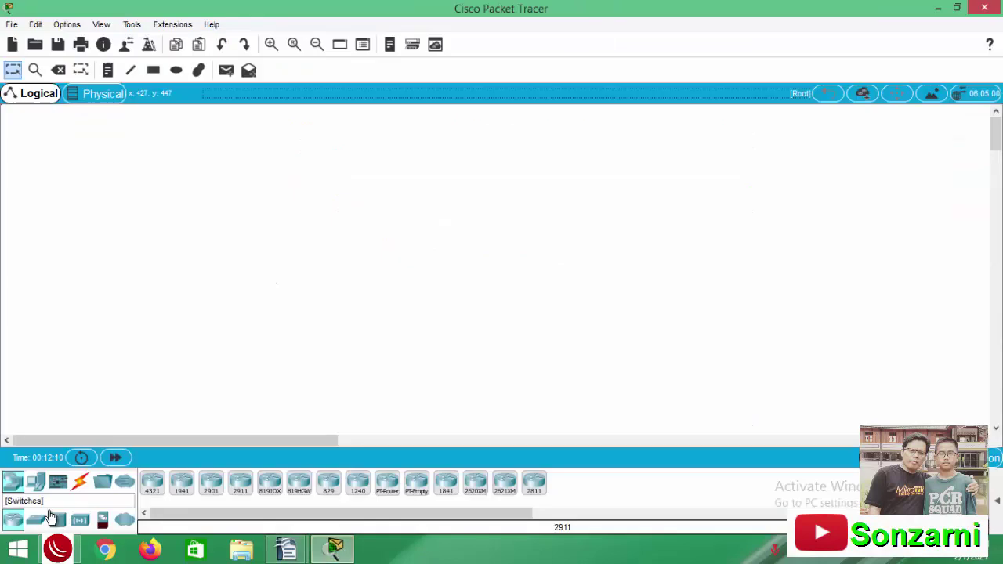
left_click(125, 520)
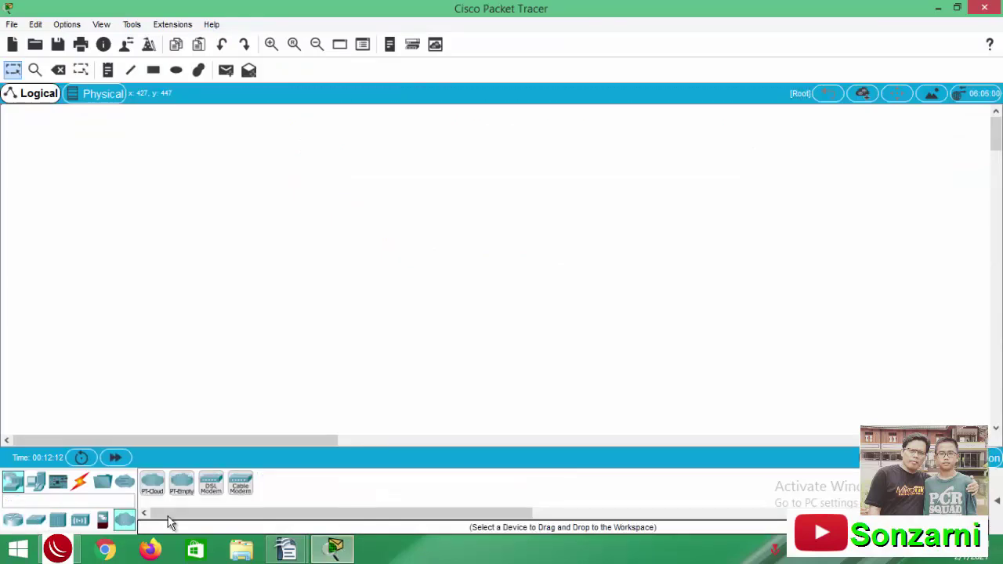
left_click_drag(209, 485, 234, 256)
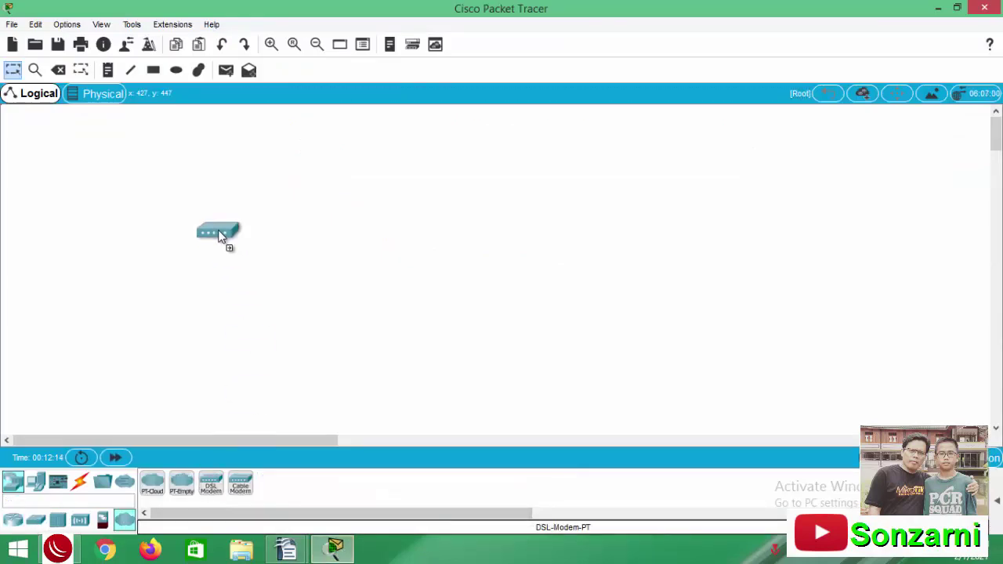
left_click_drag(193, 188, 193, 188)
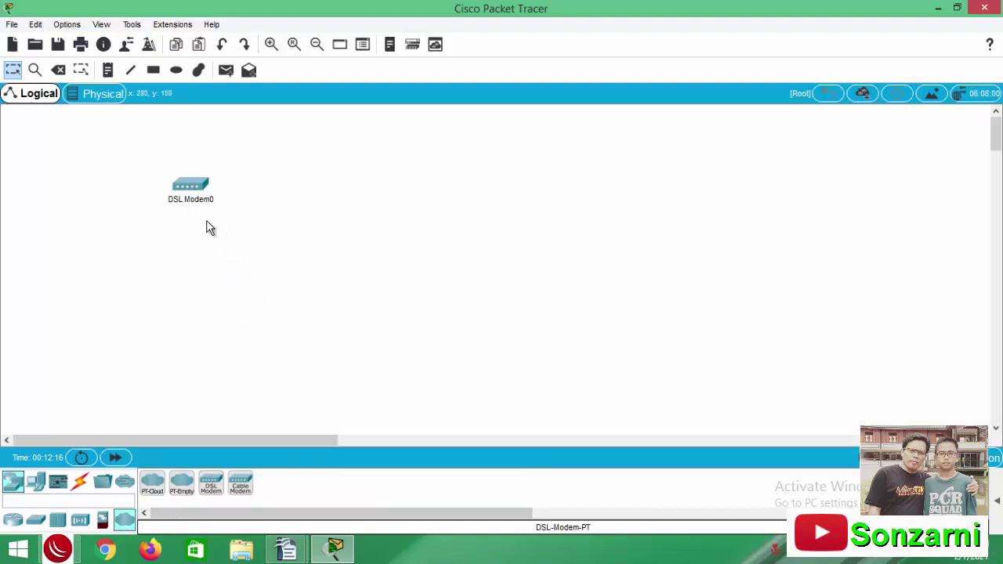
Step: Place a 1941 router in the workspace to the right of the DSL modem
left_click(12, 520)
left_click_drag(181, 485, 340, 308)
left_click_drag(336, 196, 338, 196)
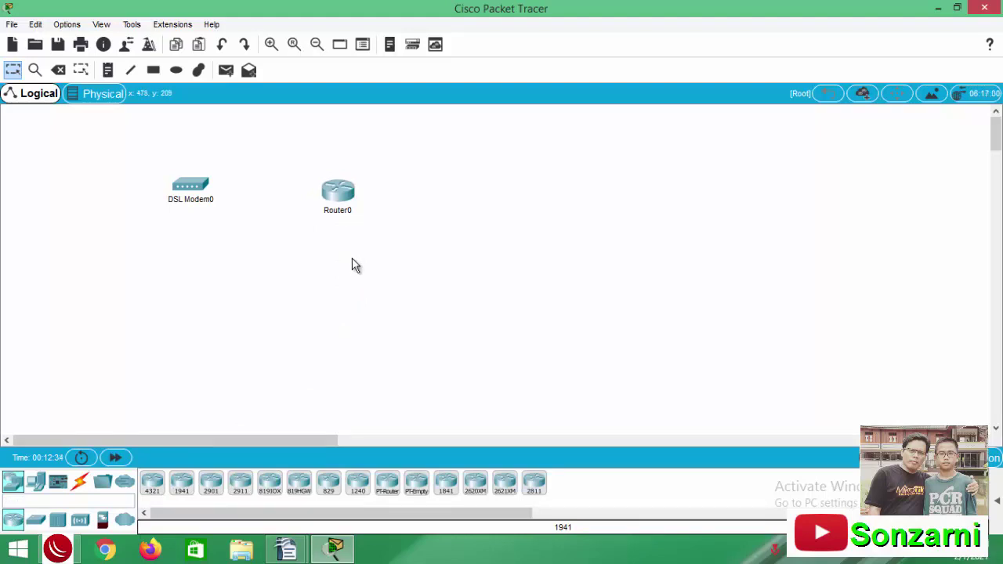
Step: Install an HWIC-4ESW module in the 1941 router's right-hand expansion slot
left_click(342, 195)
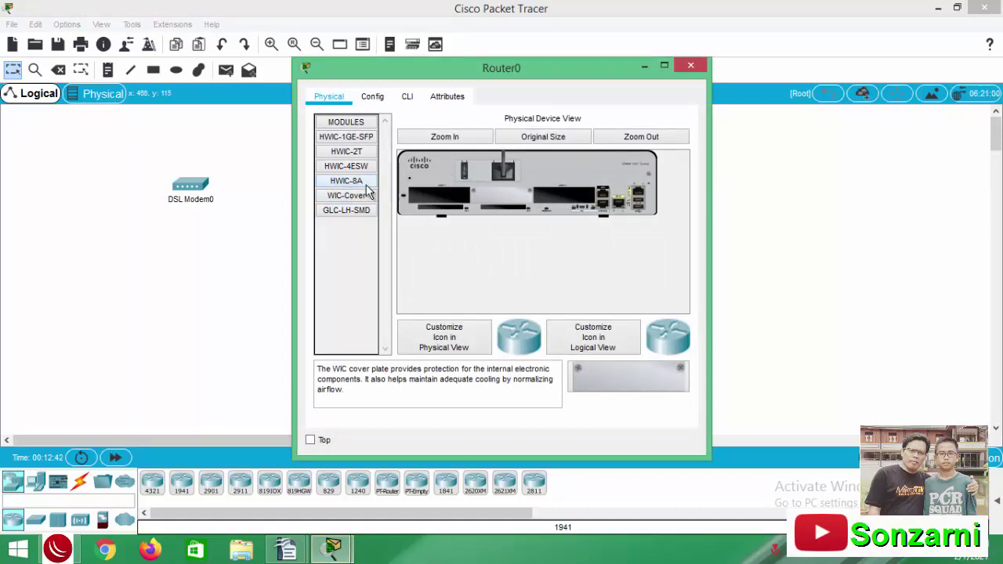
left_click(352, 168)
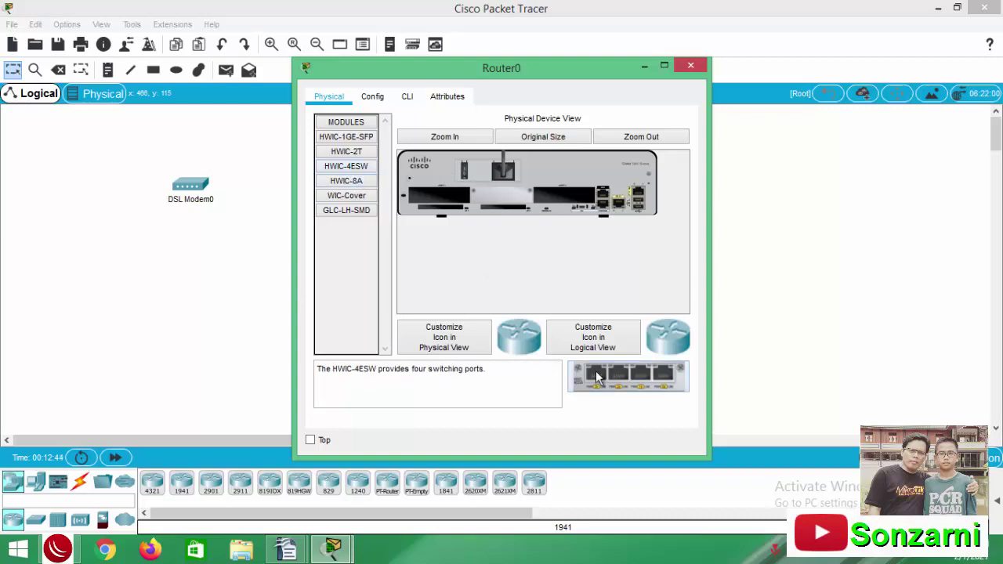
left_click_drag(597, 376, 561, 197)
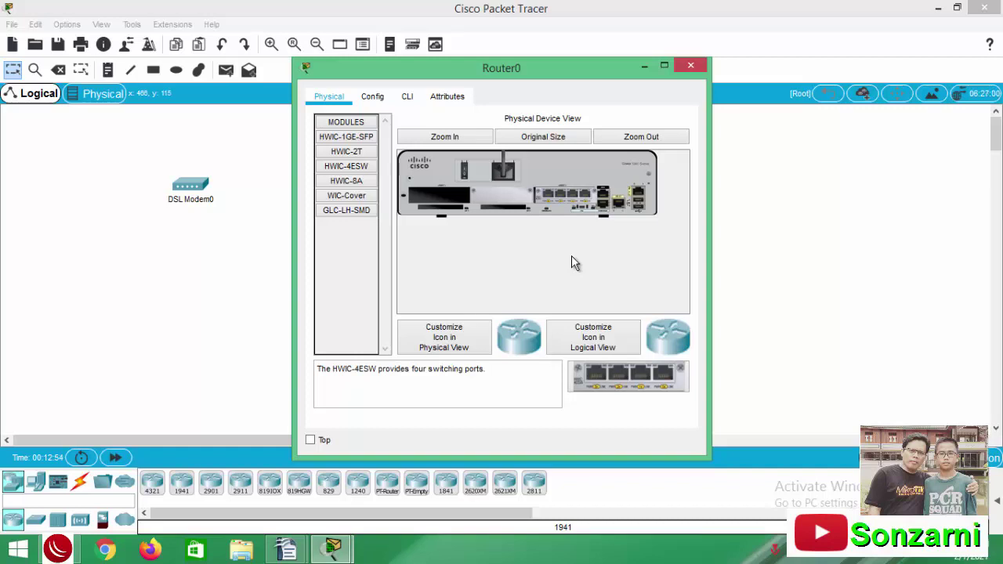
left_click(690, 66)
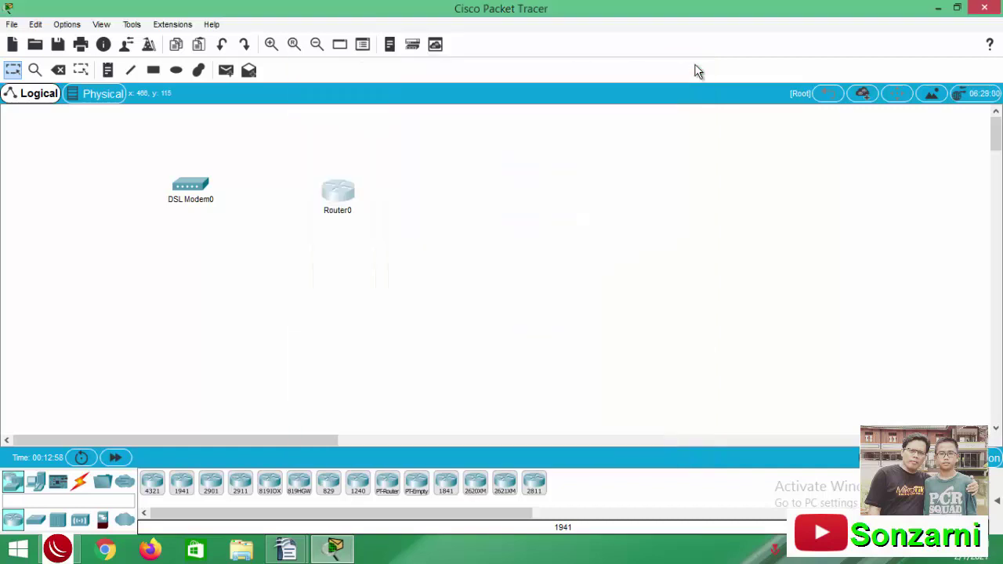
Step: Rename the 1941 router as Router-A
left_click(345, 210)
left_click(350, 213)
key("BackSpace")
type("-A")
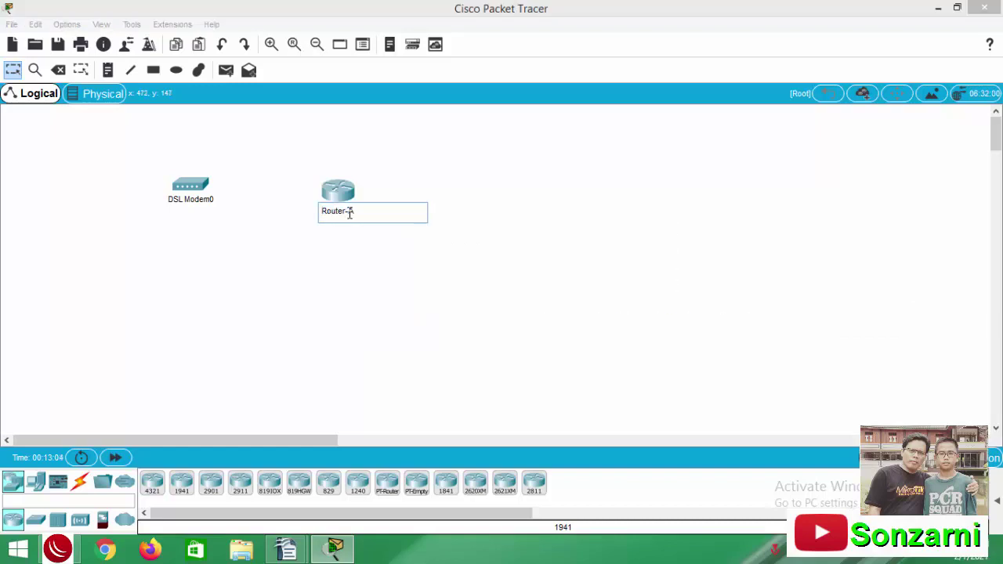
left_click(349, 284)
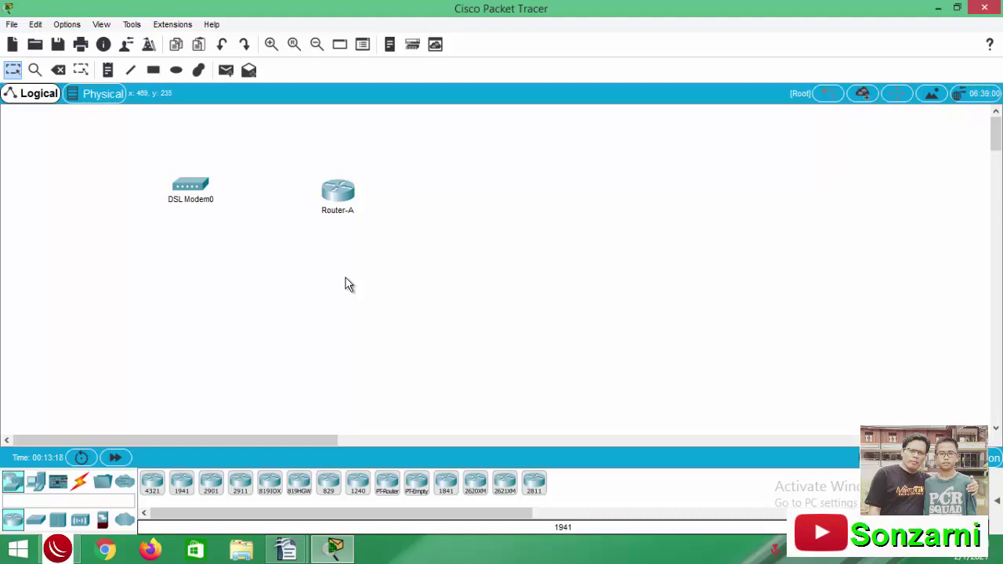
Step: Connect Router-A to the DSL modem with an automatically chosen cable type
left_click(80, 481)
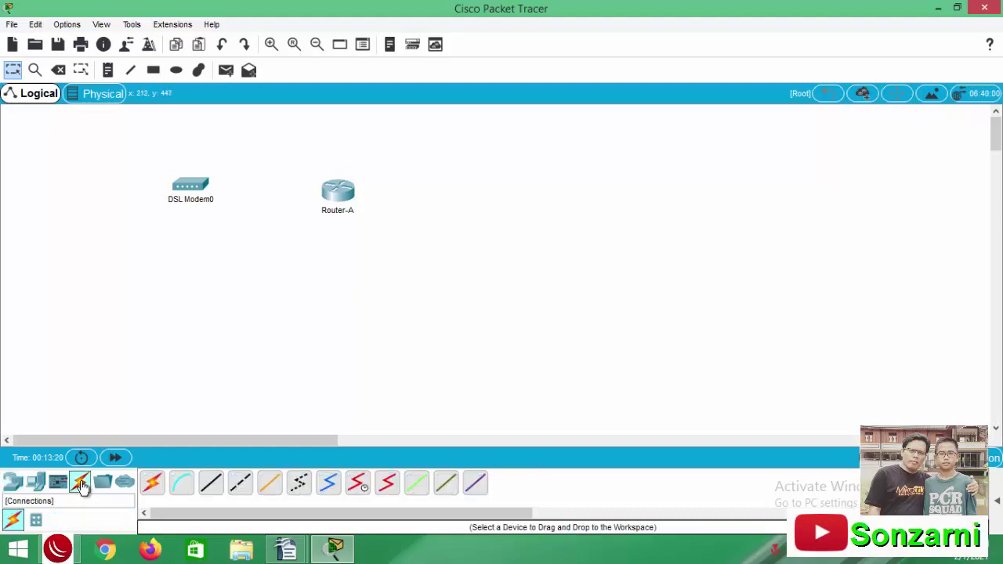
left_click(154, 486)
left_click(346, 194)
left_click(201, 186)
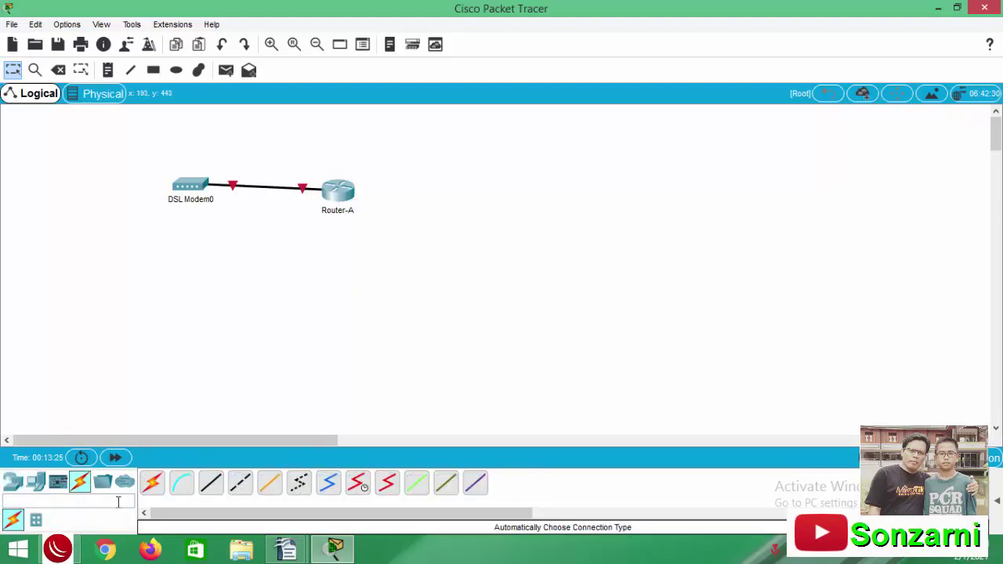
Step: Place a PT-Switch in the workspace below Router-A
left_click(13, 482)
left_click(35, 519)
left_click_drag(181, 490, 332, 295)
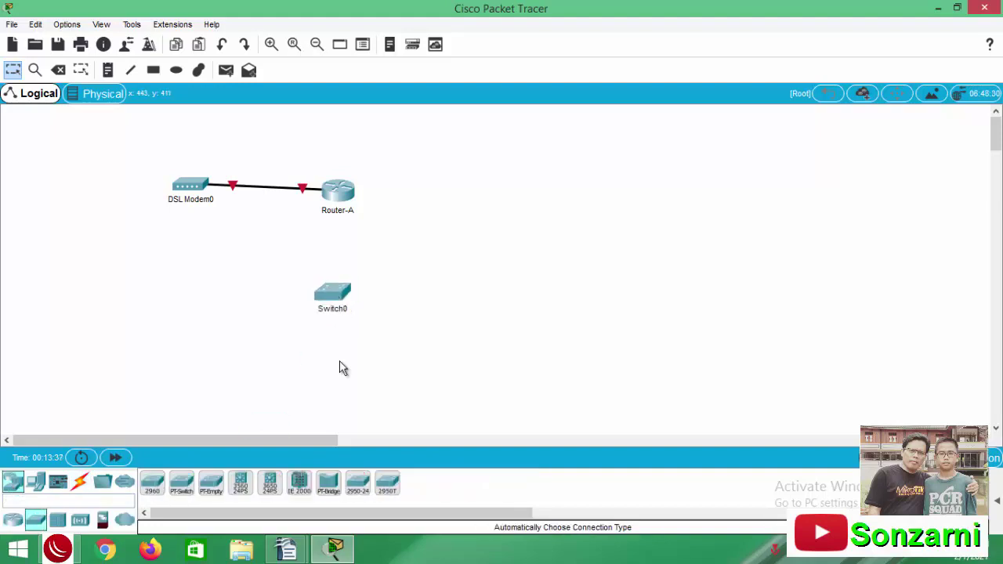
Step: Switch to the Writer task document and highlight the phrase "melayani 10 perangkat" about the switch
left_click(285, 551)
left_click(235, 486)
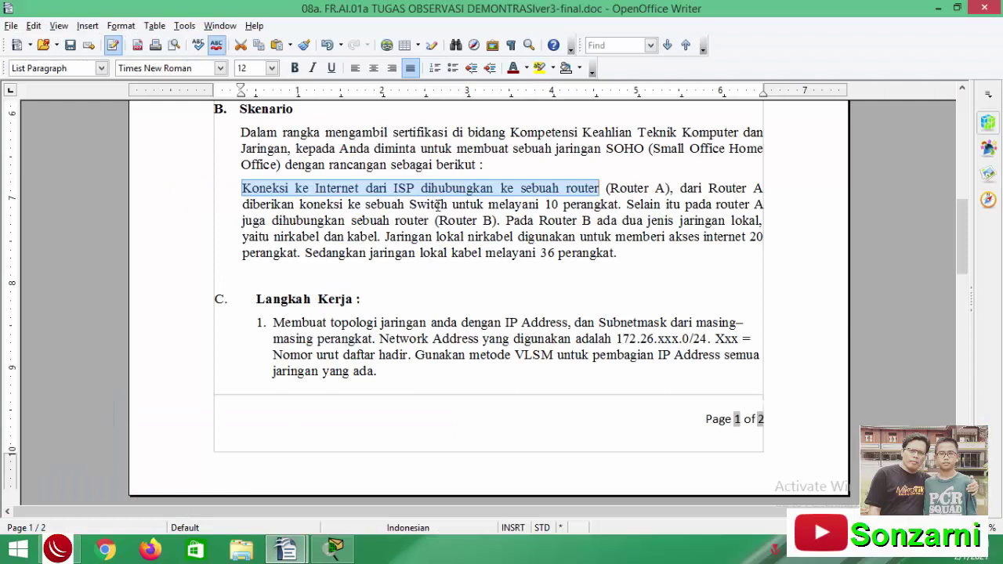
left_click_drag(488, 204, 622, 205)
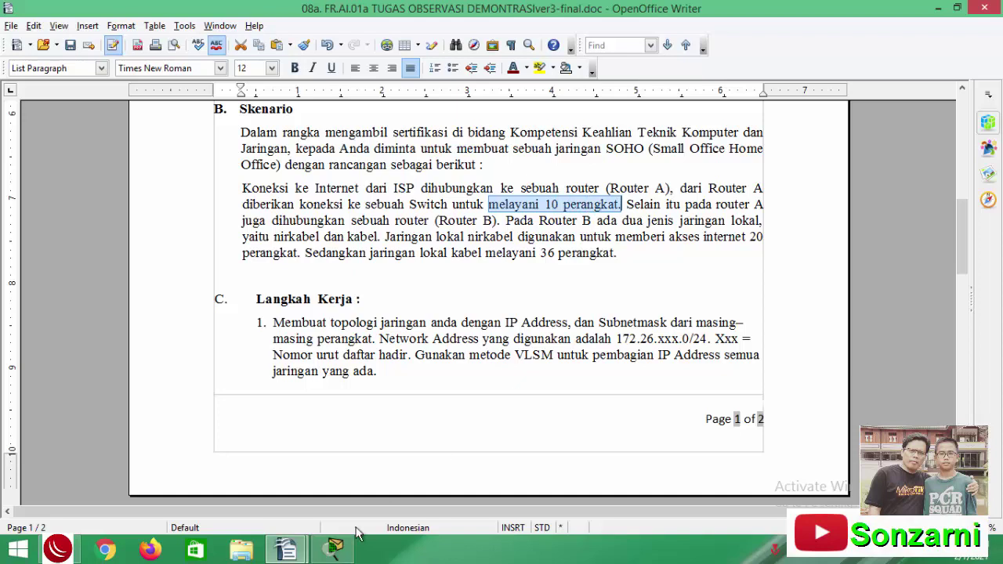
Step: Switch back to Cisco Packet Tracer and place two PCs side by side below the switch
left_click(335, 550)
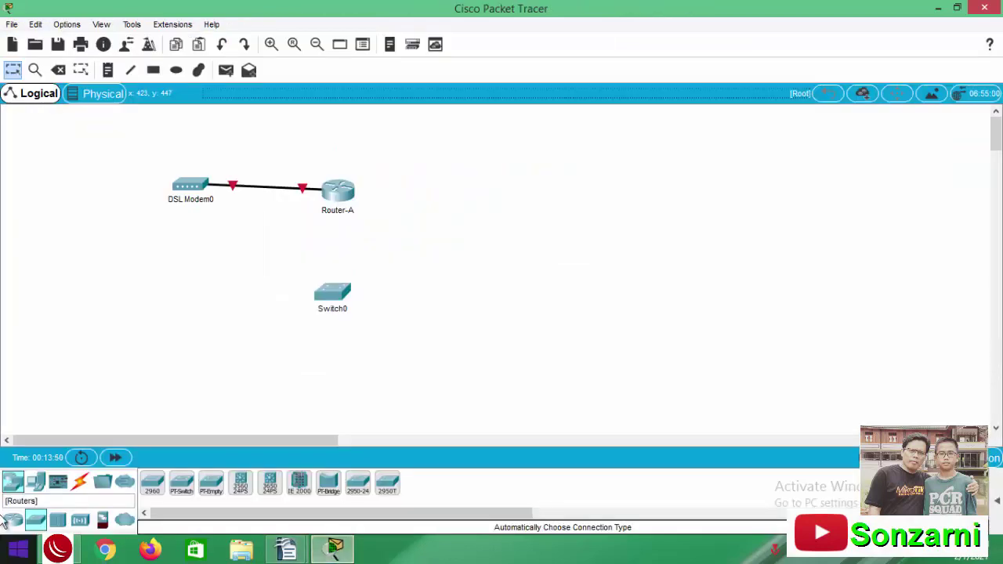
left_click_drag(35, 481, 282, 380)
left_click_drag(35, 482, 309, 406)
left_click_drag(388, 380, 388, 381)
Step: Rename the left PC below the switch as PC-A1
left_click(282, 401)
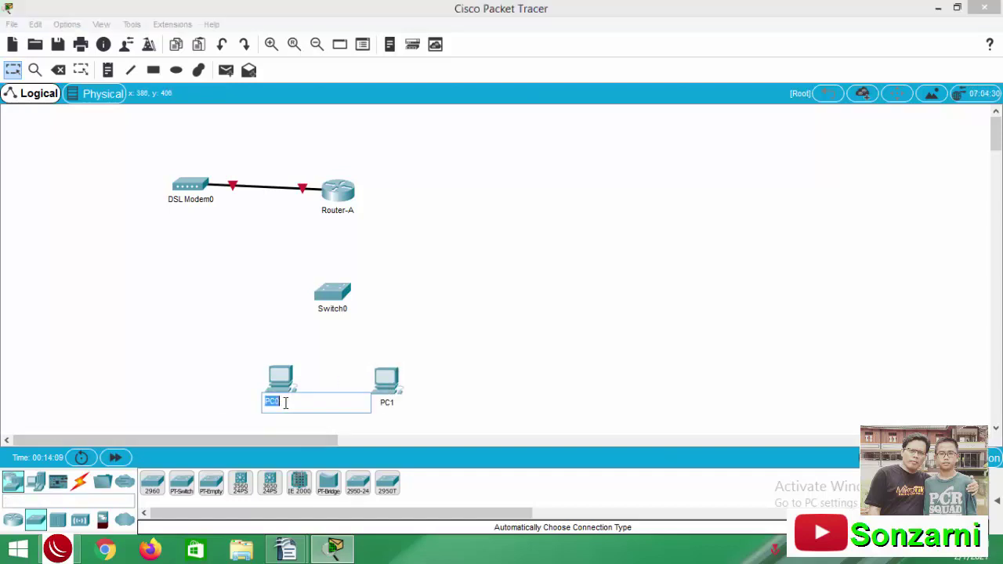
left_click(287, 403)
key("BackSpace")
type("-A1")
key("Return")
Step: Rename the right PC below the switch as PC-A10
left_click(394, 405)
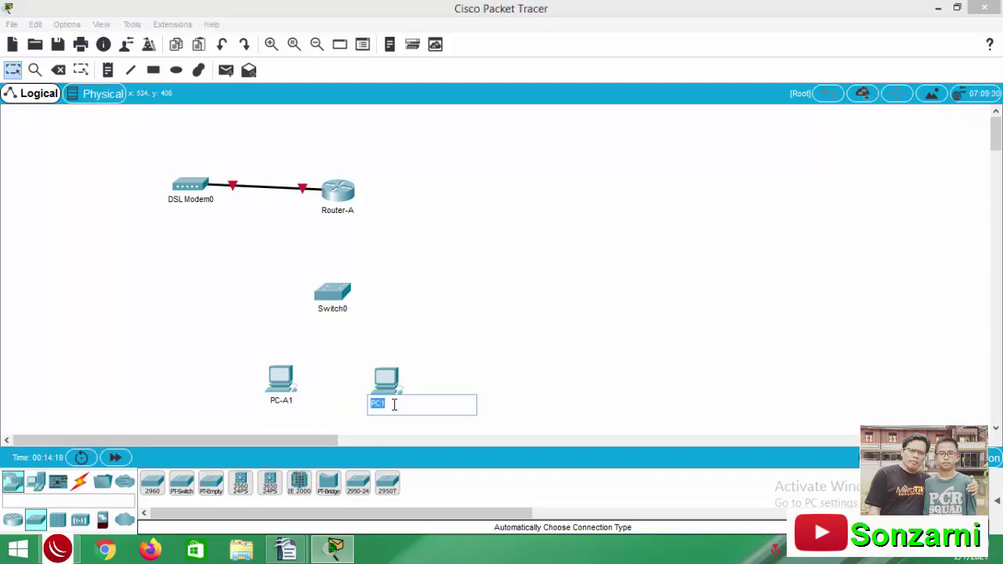
left_click(394, 404)
key("BackSpace")
type("-A10")
left_click(478, 368)
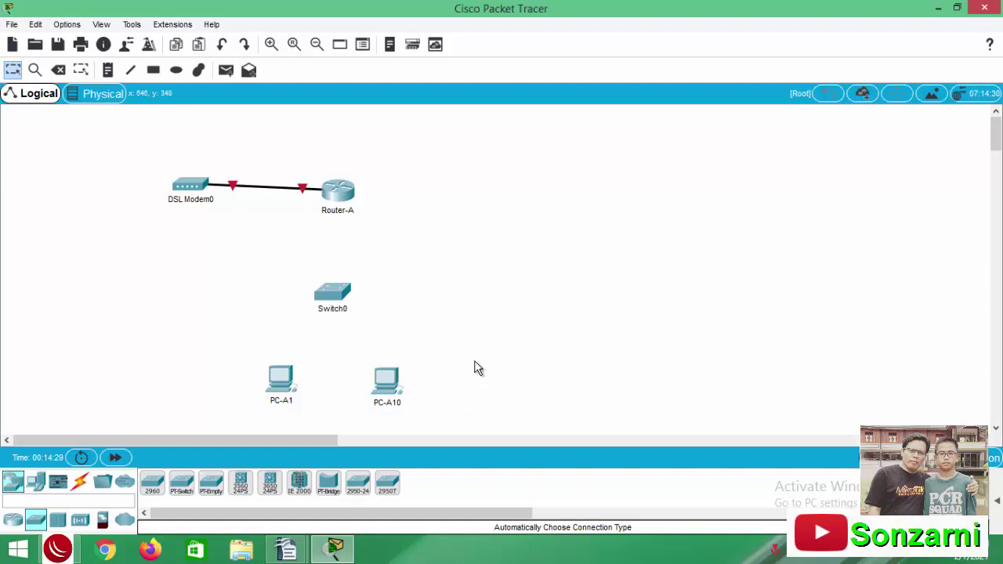
Step: Connect PC-A1 and PC-A10 to the switch, and the switch to Router-A, using automatically chosen cable types
left_click(152, 483)
left_click(279, 383)
left_click(333, 295)
left_click(153, 483)
left_click(384, 382)
left_click(334, 295)
left_click(332, 294)
left_click(336, 194)
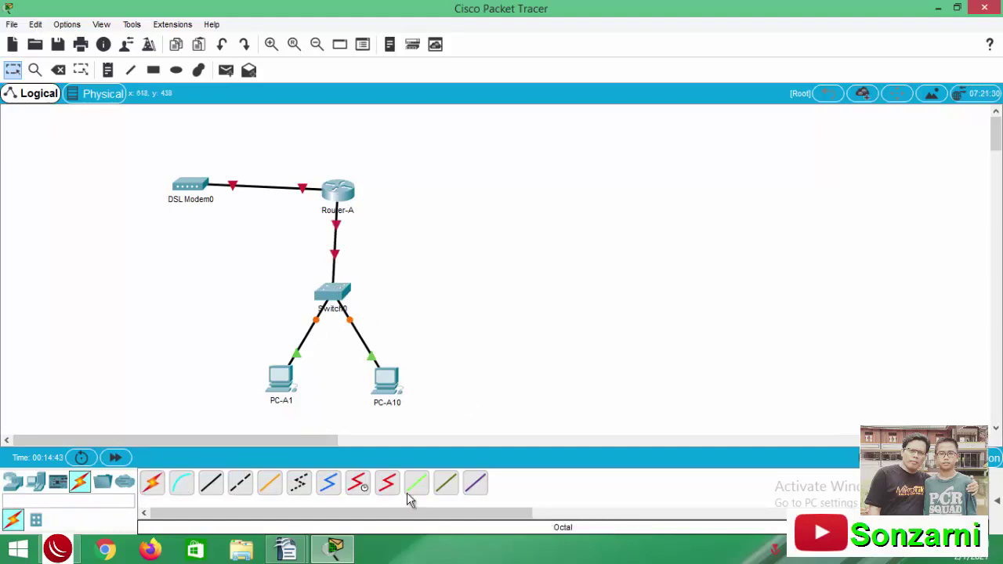
Step: Switch to the Writer task document and highlight the Router B requirement and its "kabel" and "nirkabel" network types
mouse_move(286, 548)
left_click(246, 485)
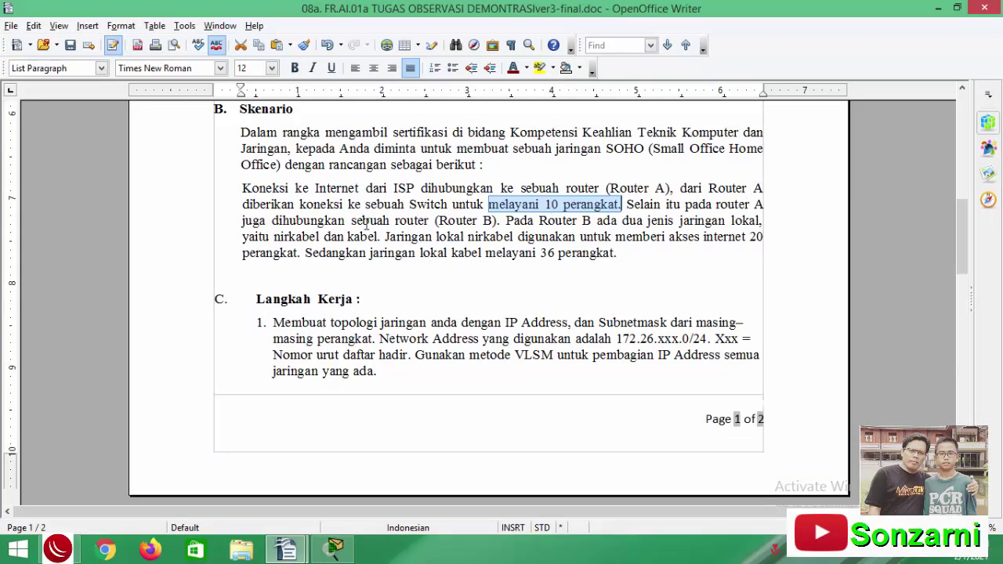
left_click_drag(354, 221, 499, 221)
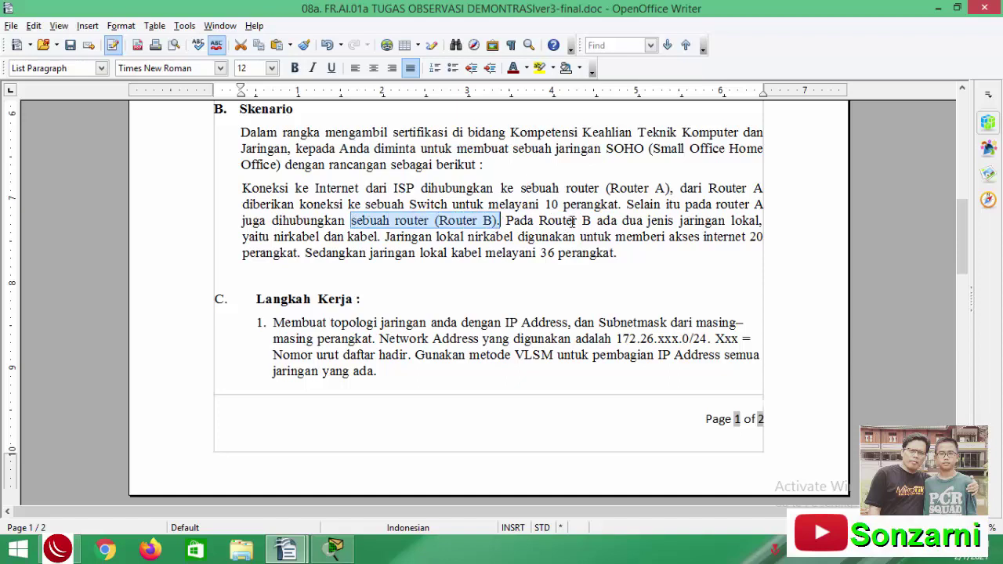
left_click_drag(347, 236, 373, 237)
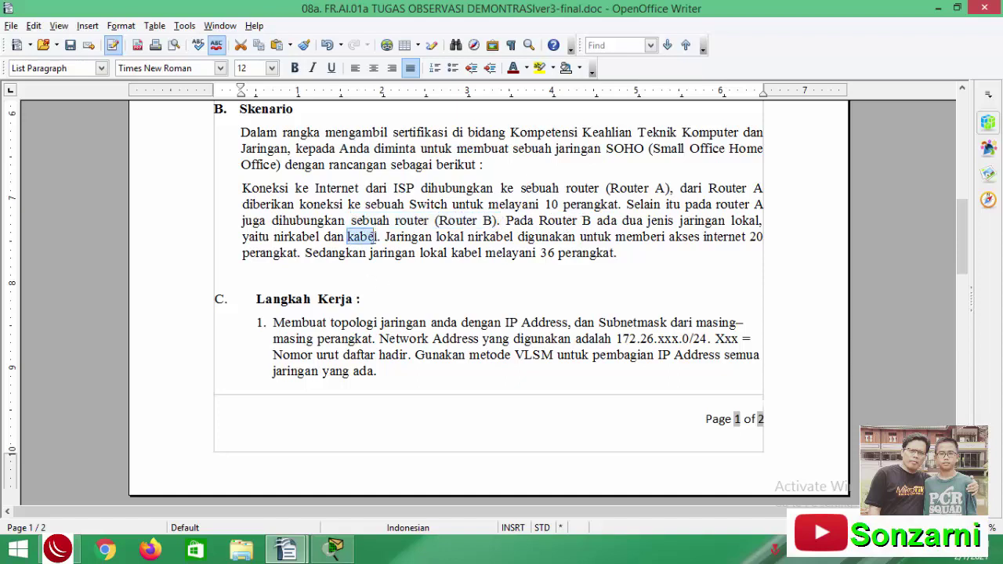
left_click_drag(274, 238, 320, 237)
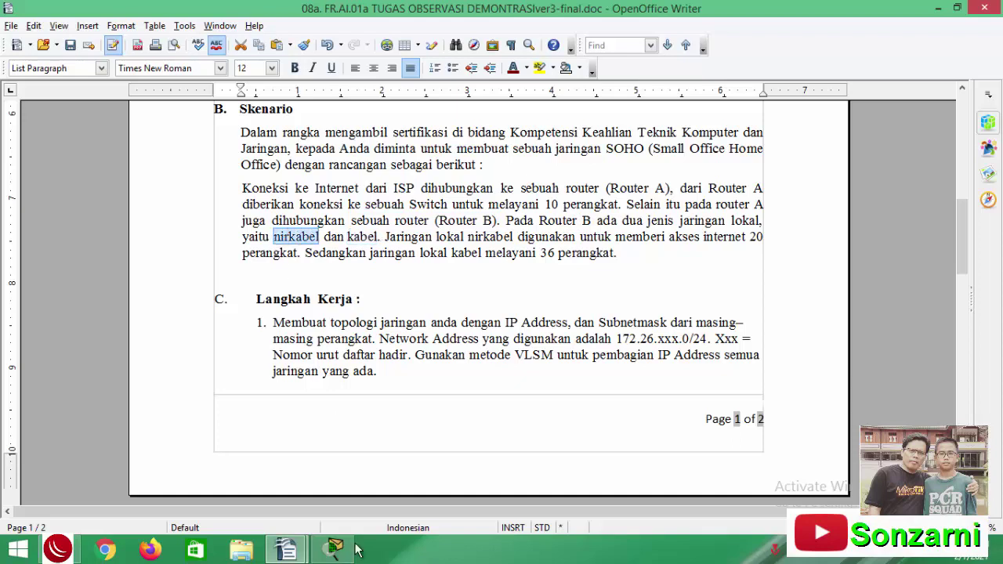
Step: Switch back to Cisco Packet Tracer and place a WRT300N wireless router to the right of Router-A
left_click(335, 548)
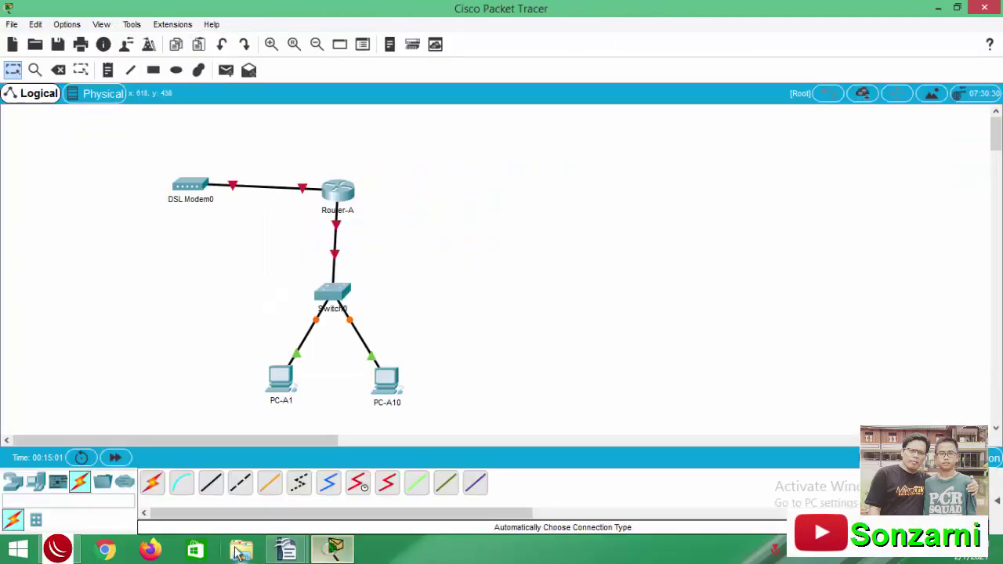
left_click(16, 485)
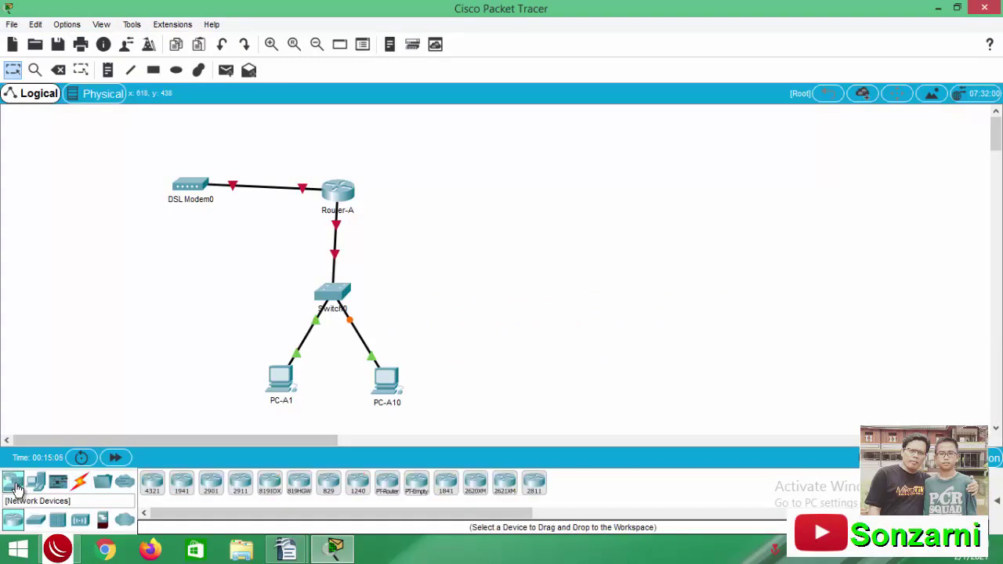
left_click(80, 521)
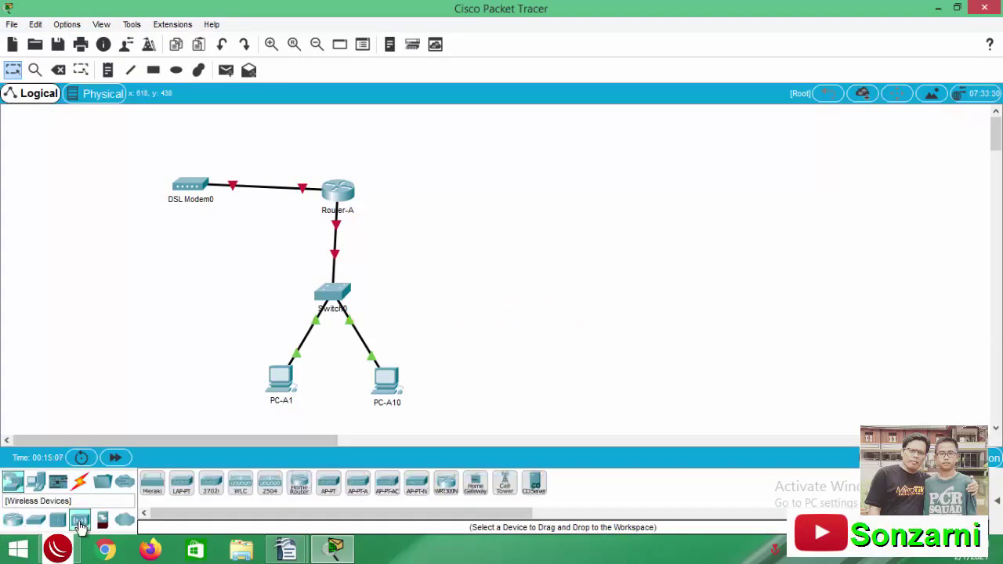
left_click_drag(450, 487, 560, 243)
left_click_drag(546, 193, 543, 190)
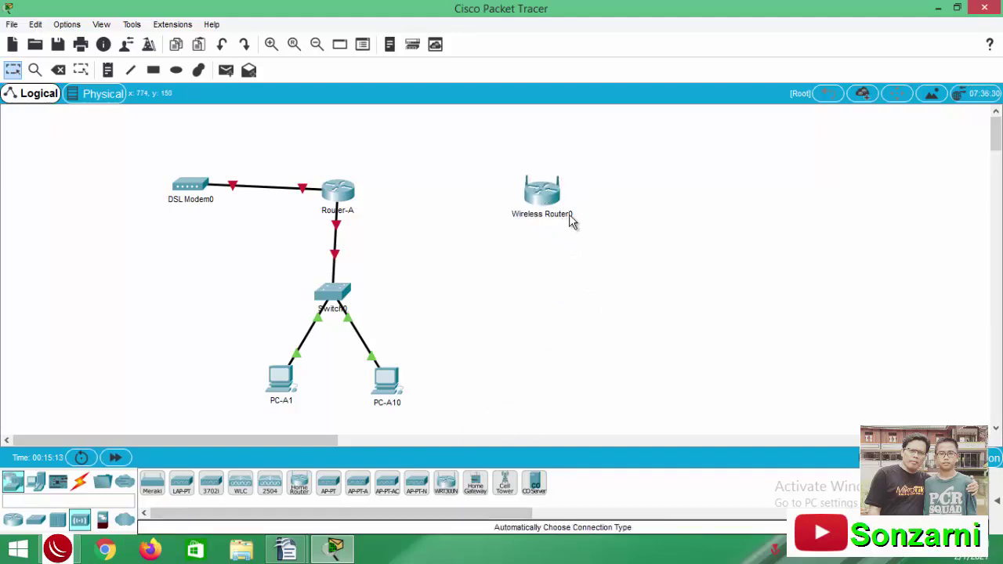
Step: Rename the wireless router as Wireless Router-B and inspect the ports in its physical device view
left_click(557, 214)
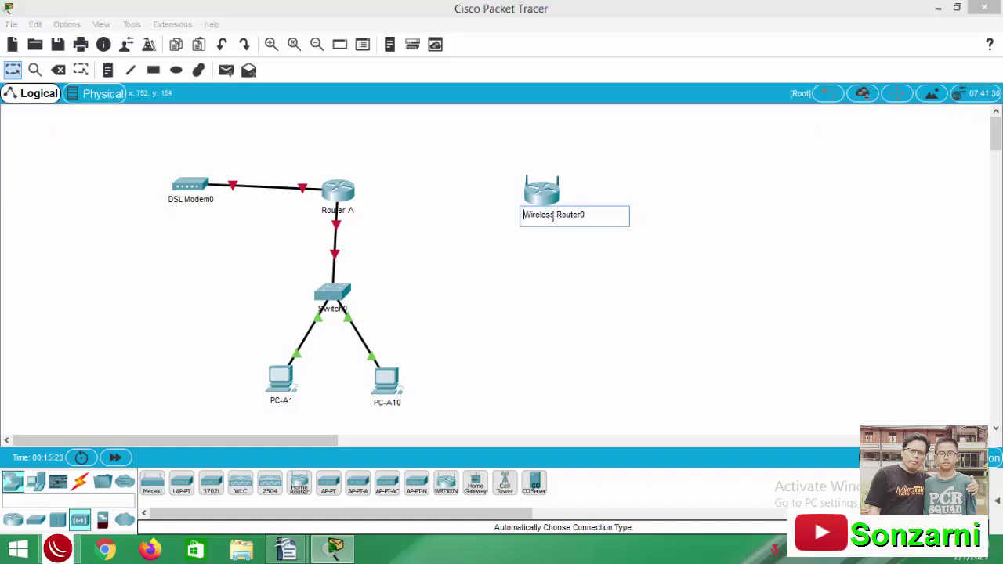
type("-B")
key("Return")
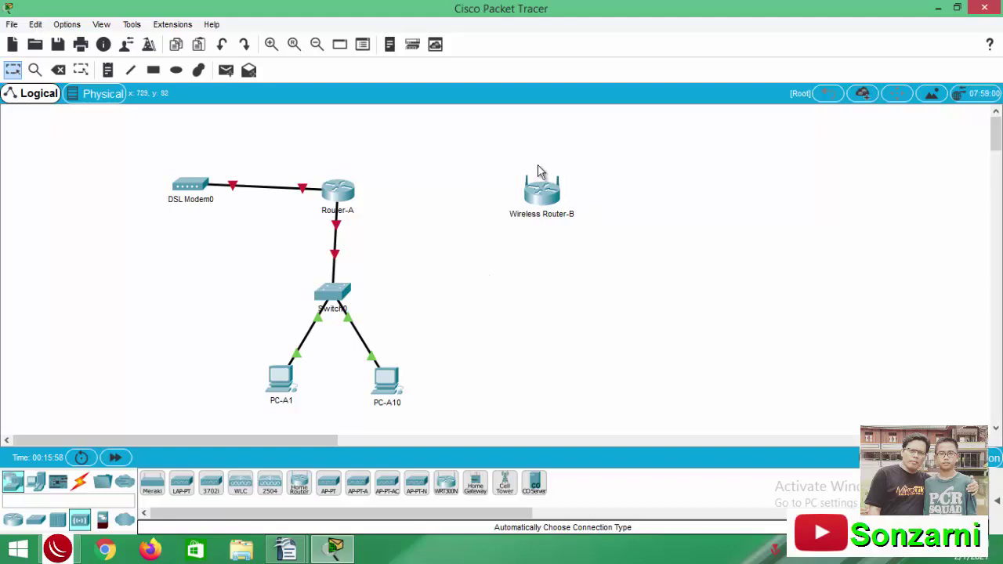
left_click(540, 197)
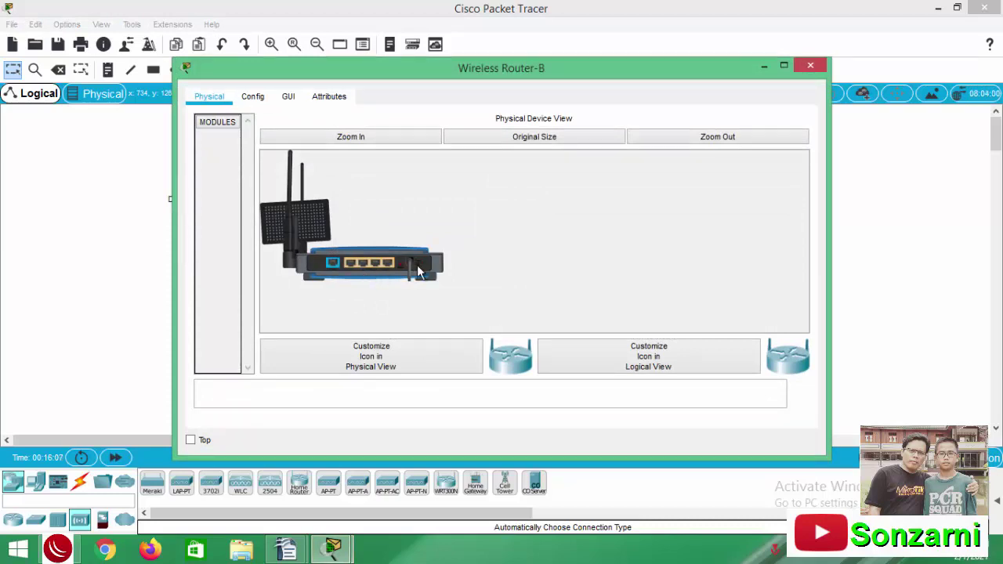
left_click(810, 65)
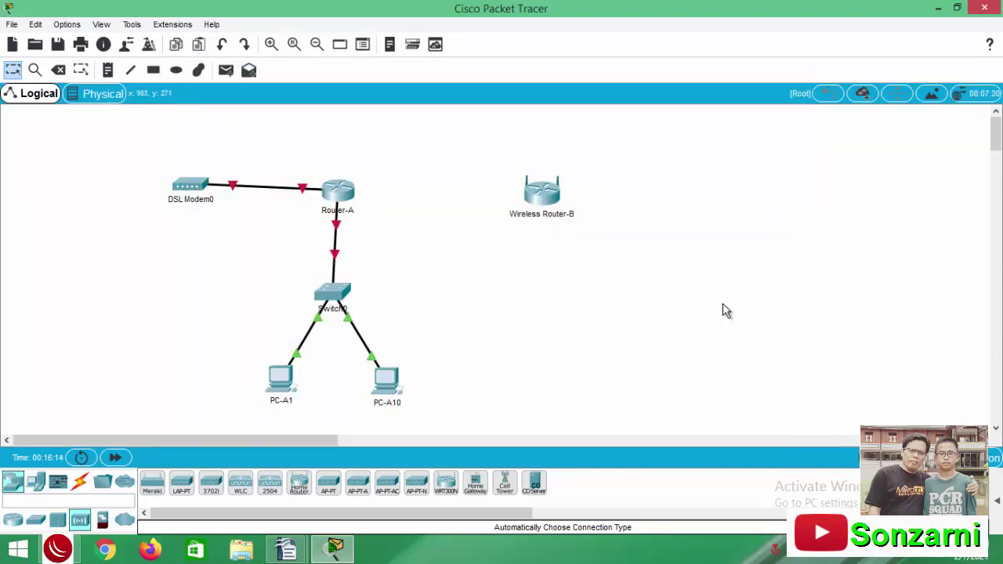
Step: Connect Wireless Router-B to Router-A using an automatically chosen cable type
left_click(79, 480)
left_click(152, 481)
left_click(518, 213)
left_click(344, 193)
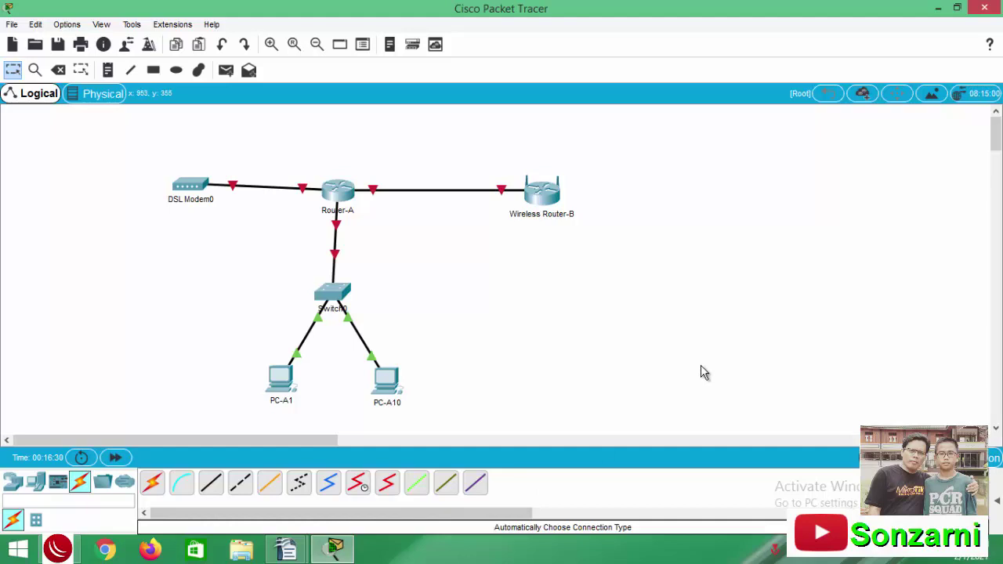
Step: Place a 2960 switch below Wireless Router-B
left_click(13, 481)
left_click(36, 520)
left_click_drag(152, 481, 555, 292)
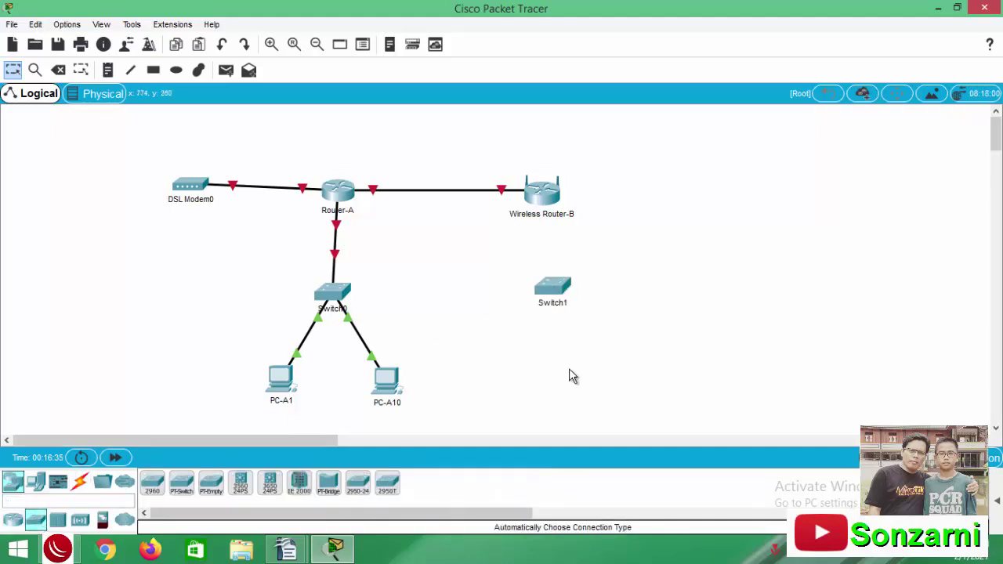
Step: Place two PCs side by side below the new switch under Wireless Router-B
left_click(36, 481)
left_click_drag(154, 484, 466, 433)
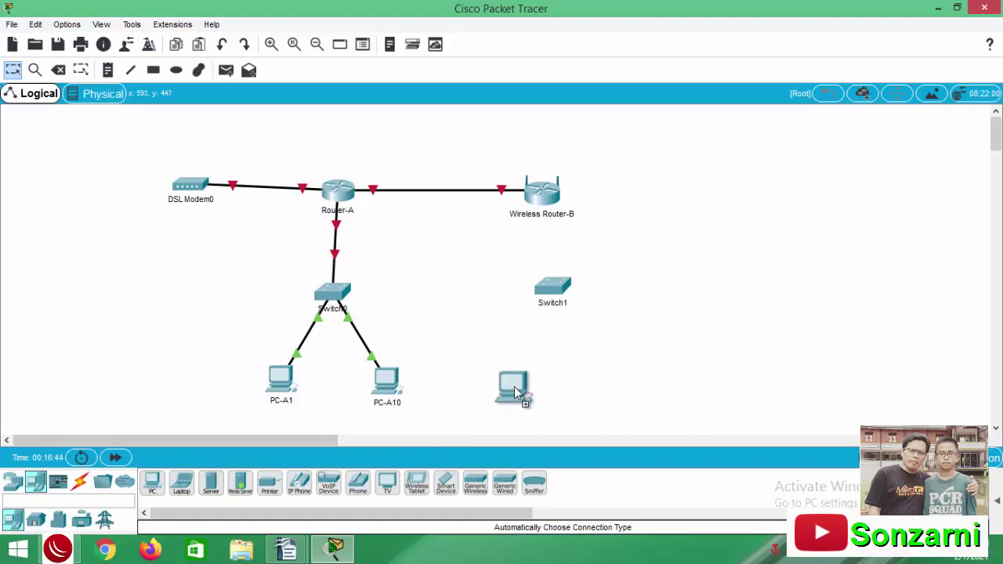
left_click_drag(516, 376, 516, 378)
left_click_drag(527, 397, 516, 388)
left_click(152, 483)
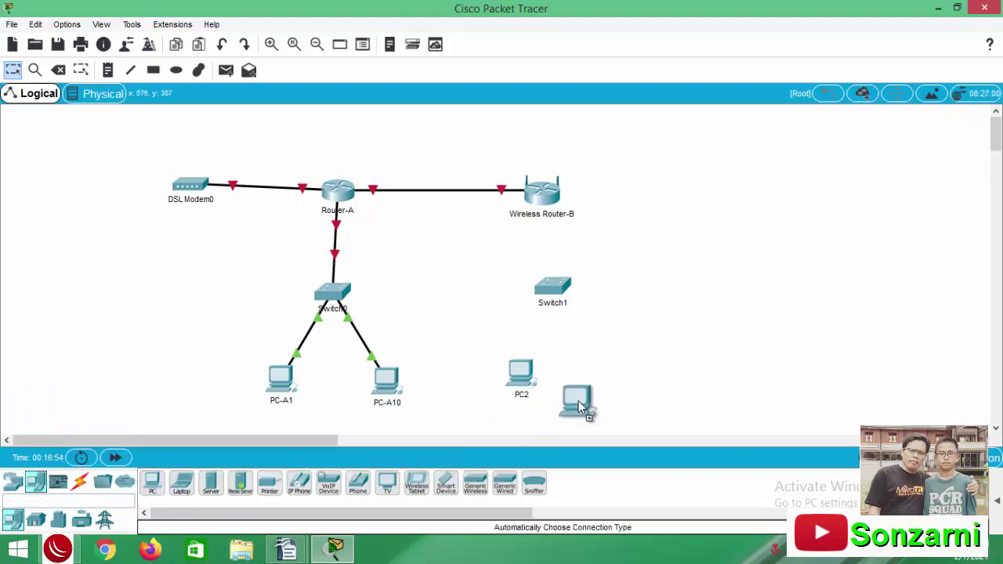
left_click(608, 377)
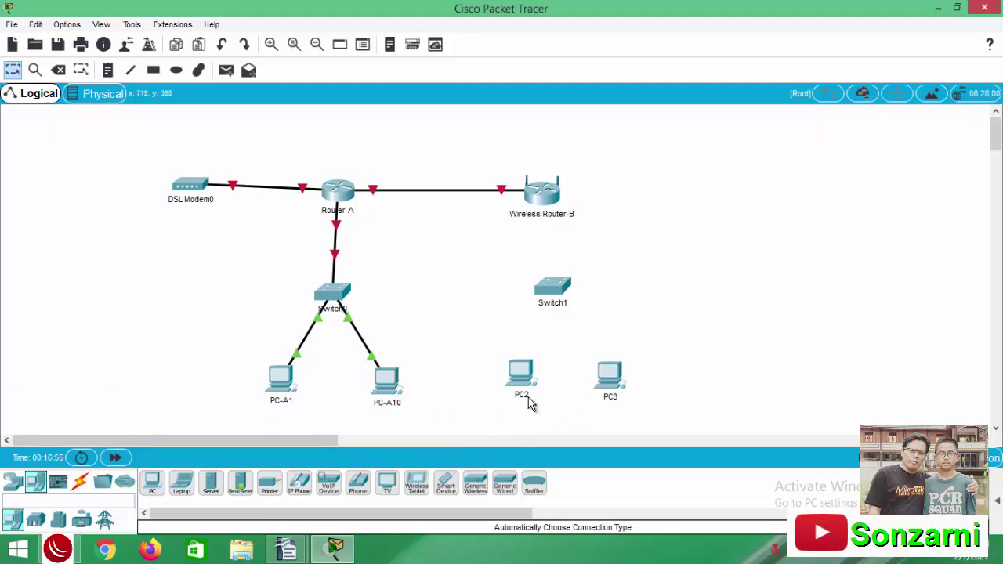
Step: Rename the two new PCs as PC-B1 on the left and PC-B36 on the right
left_click(529, 397)
left_click(528, 397)
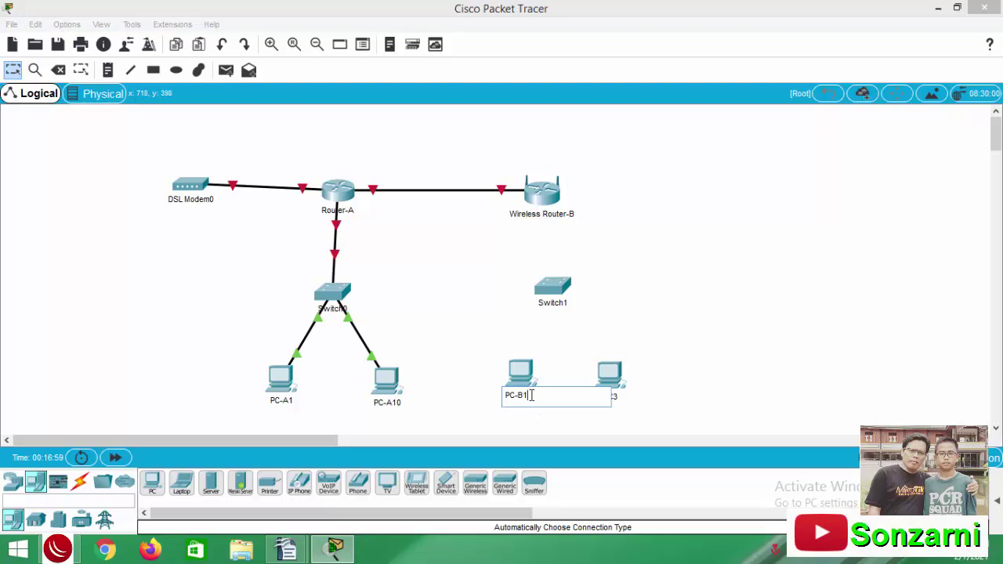
left_click(690, 398)
left_click(614, 397)
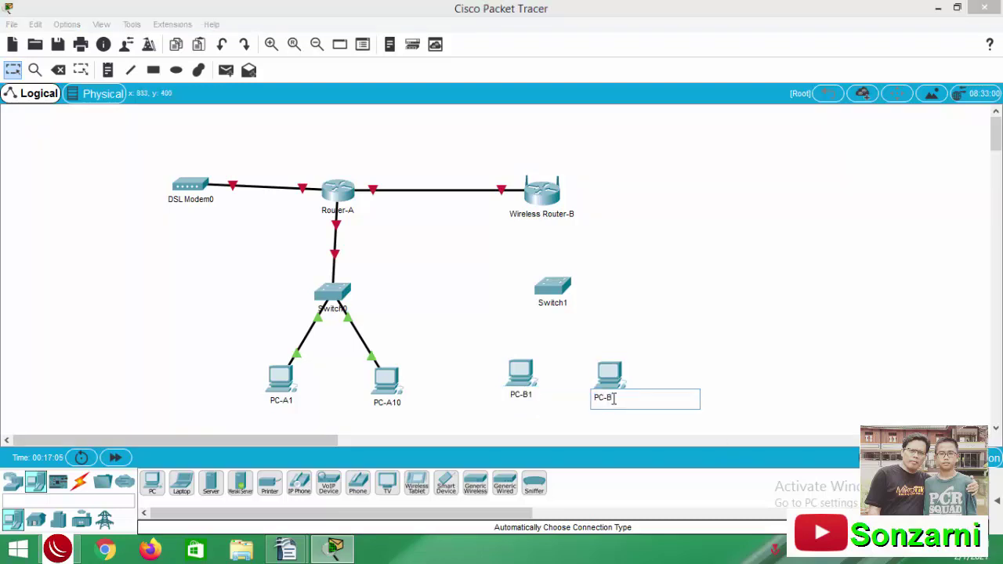
type("PC-B36")
left_click(666, 374)
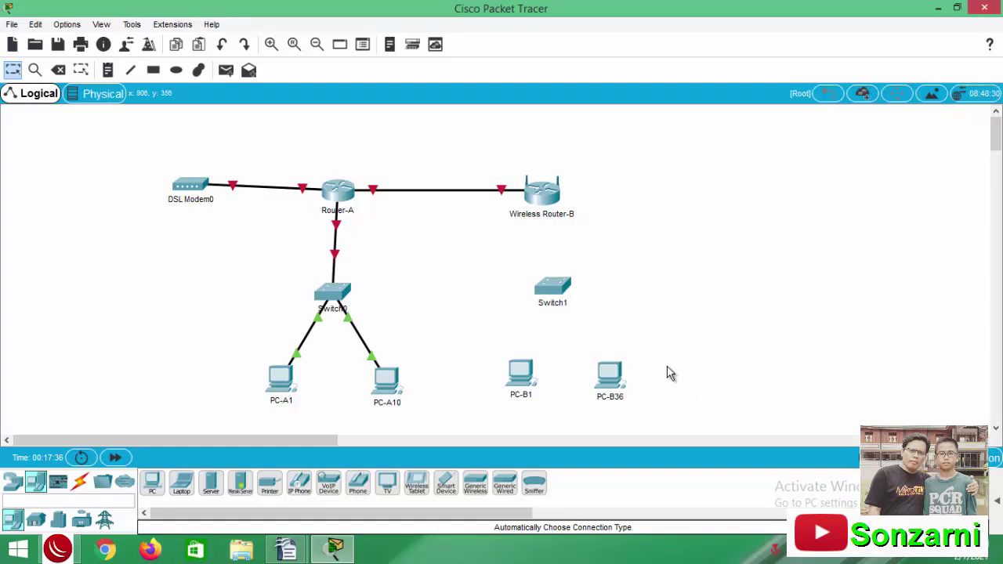
Step: Connect PC-B1 and PC-B36 to Switch1, and Switch1 to Wireless Router-B, using automatically chosen cable types
left_click(79, 481)
left_click(520, 375)
left_click(552, 288)
left_click(152, 481)
left_click(609, 378)
left_click(558, 289)
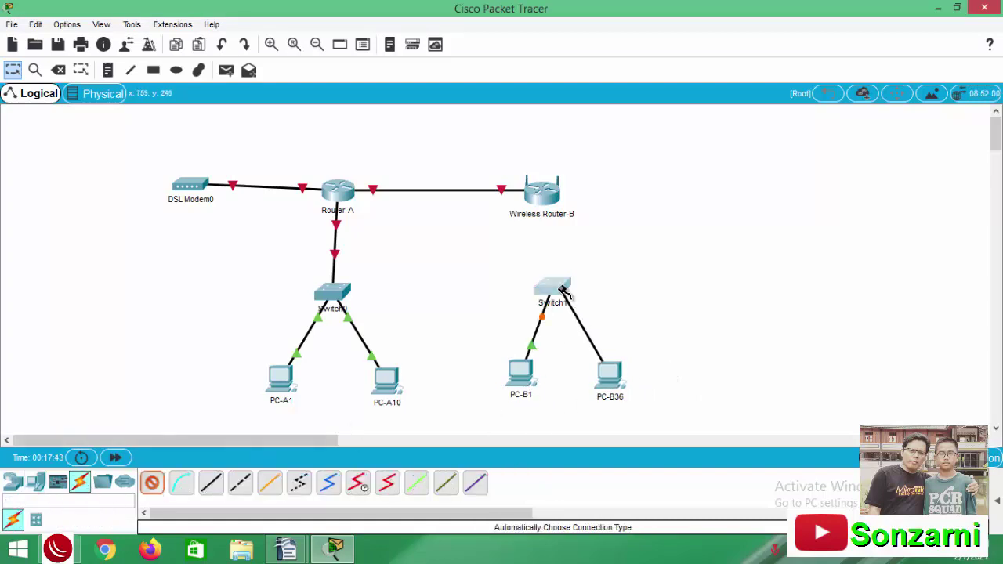
left_click(562, 291)
left_click(543, 192)
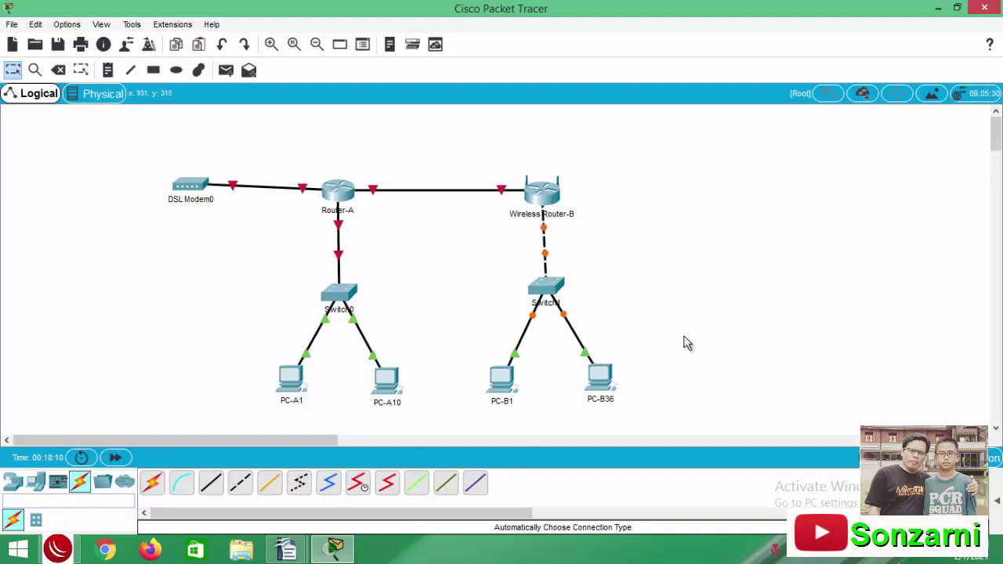
Step: Place a smart device to the right of Wireless Router-B as its wireless client
left_click(13, 481)
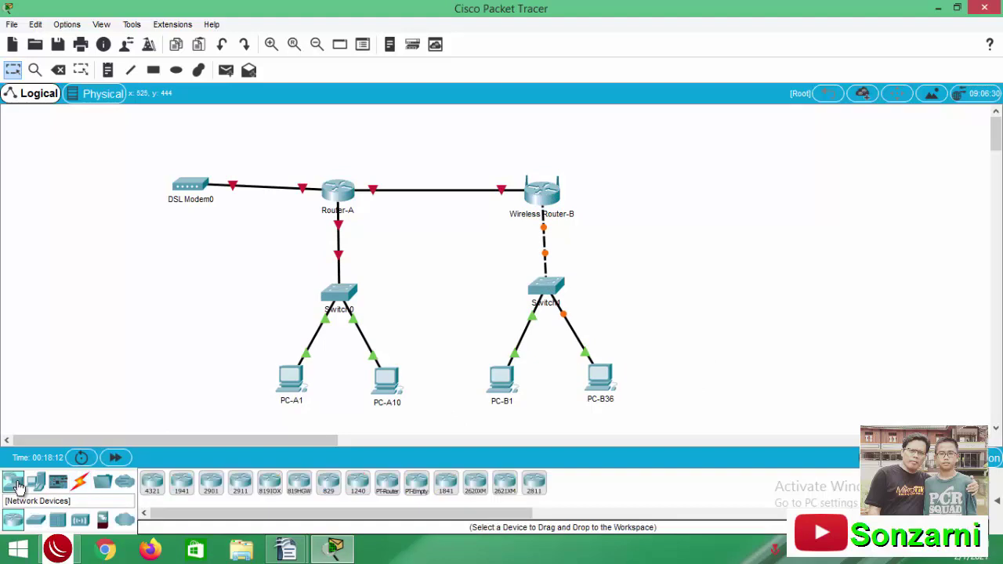
left_click(35, 481)
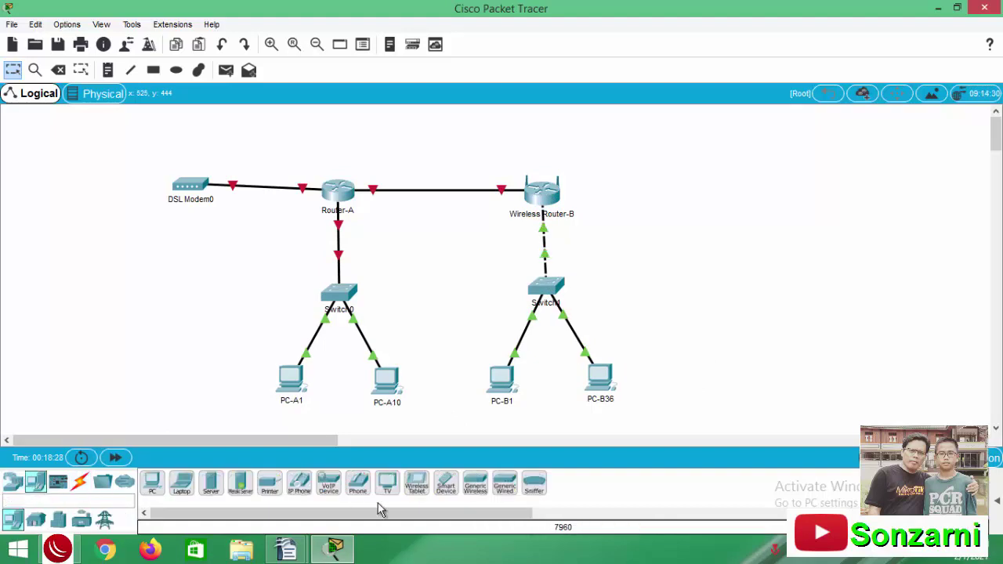
left_click(443, 490)
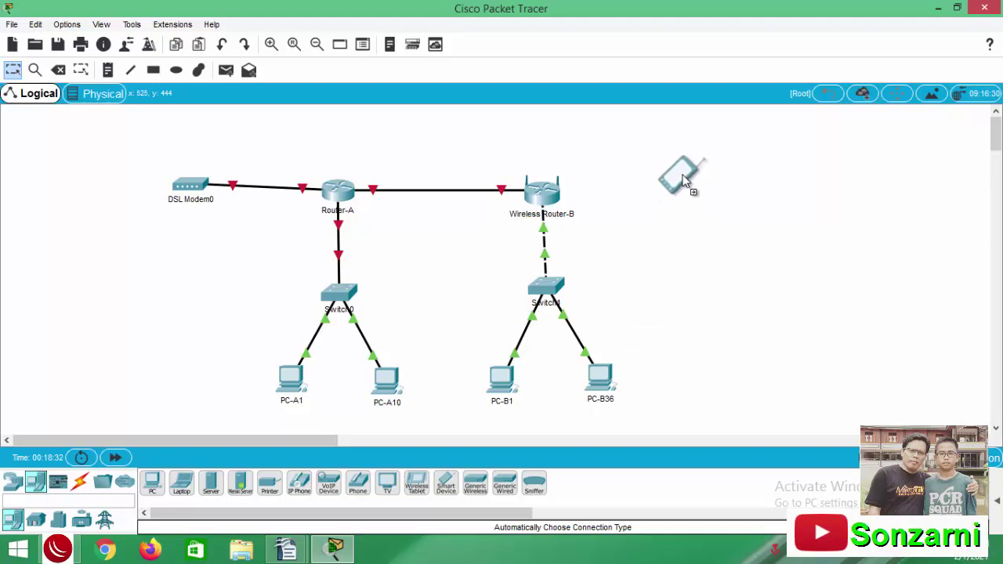
left_click(683, 180)
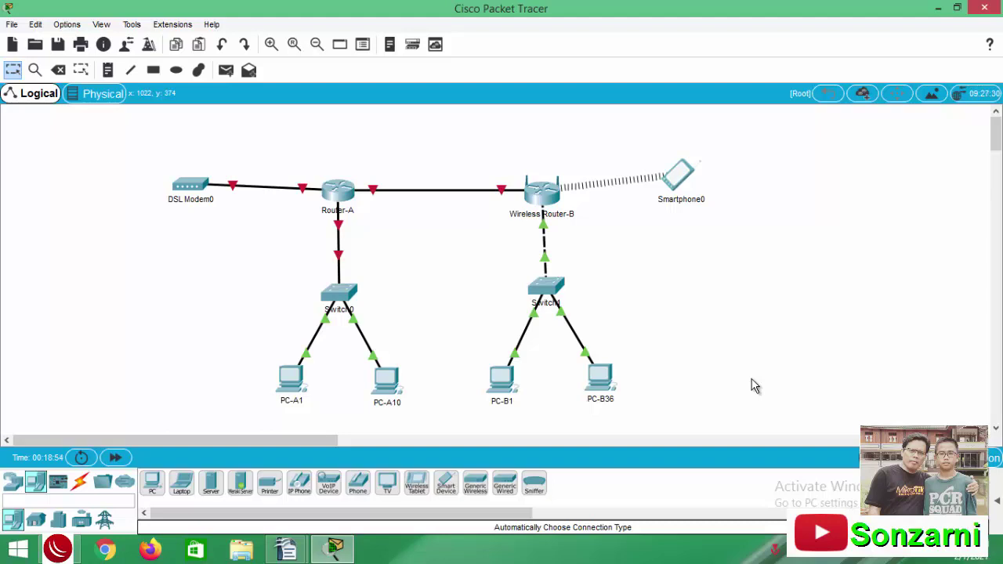
Step: Add the text notes ether1 on Router-A's modem link and ether2 on its link to the switch
left_click(109, 69)
left_click(298, 160)
type("ether1")
key("Escape")
left_click(109, 70)
left_click(358, 210)
type("ether2")
left_click(358, 253)
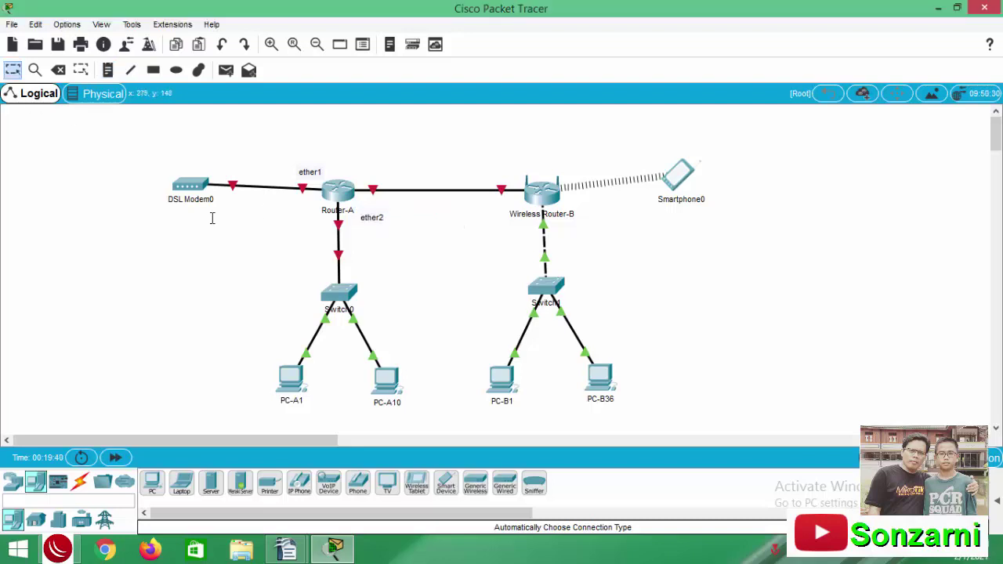
Step: Add the note ether3 on Router-A's link to Wireless Router-B and move the ether1 note closer to the modem link
left_click(361, 164)
type("etehher3")
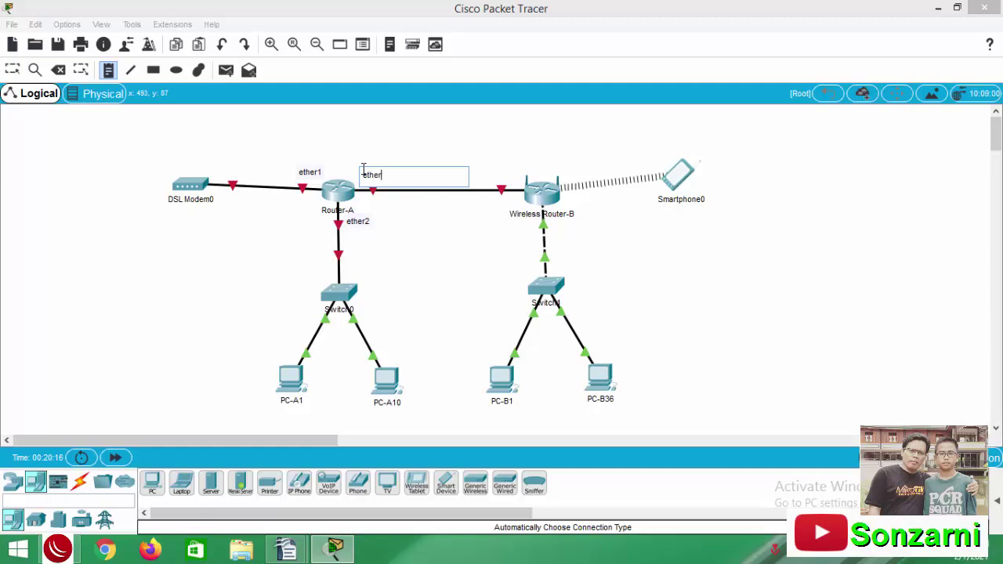
left_click(12, 70)
left_click_drag(368, 172, 308, 174)
left_click(322, 146)
Step: Add the note ether1 above Wireless Router-B's end of the link to Router-A
left_click(108, 70)
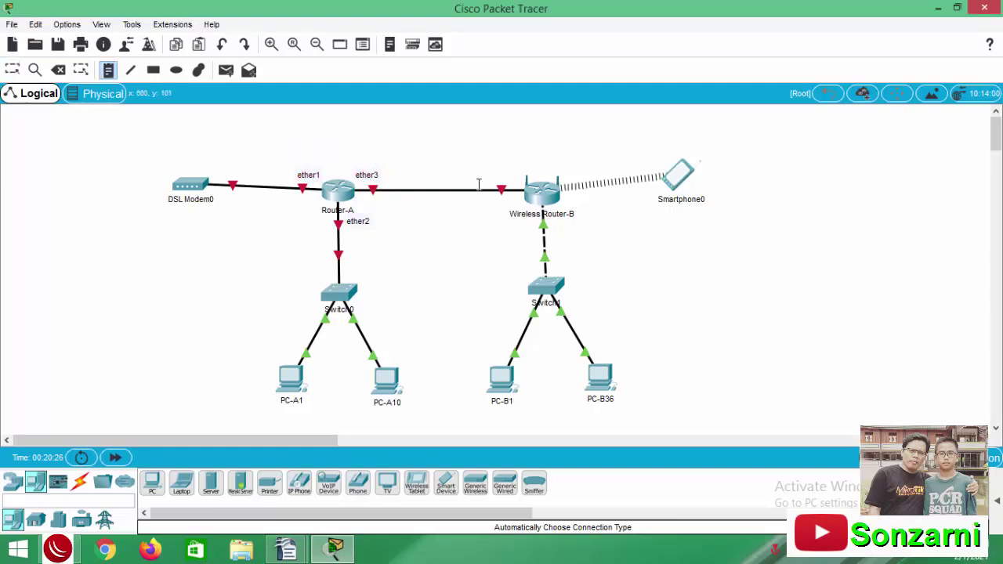
left_click(516, 171)
type("ether1")
left_click(13, 70)
left_click_drag(526, 176, 511, 175)
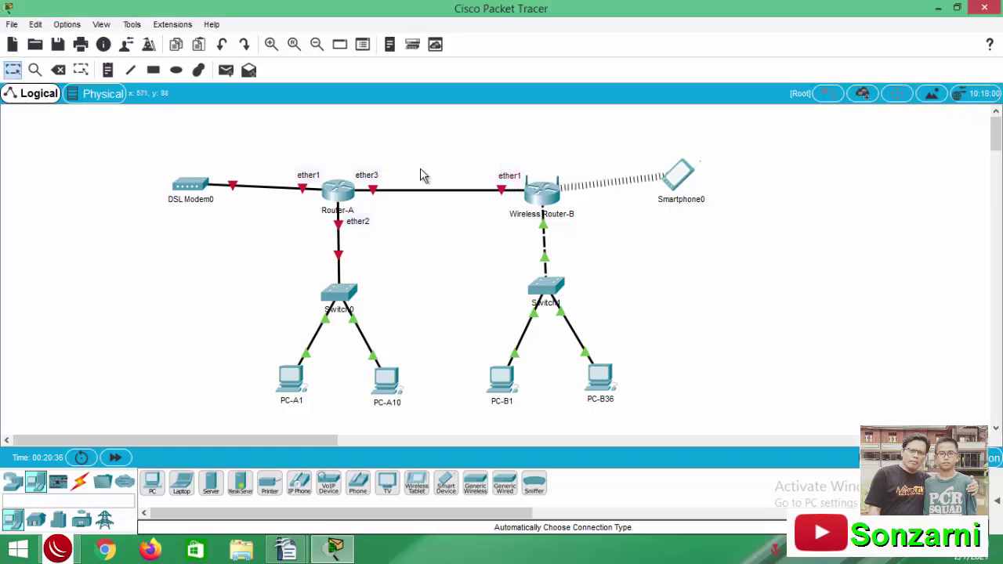
Step: Add the note ether2 beside Wireless Router-B's link to Switch1
left_click(108, 69)
left_click(553, 227)
type("ether2")
key("Escape")
left_click_drag(561, 238, 556, 232)
Step: Add the note wlan1 above Wireless Router-B's wireless link to the smartphone
left_click(108, 70)
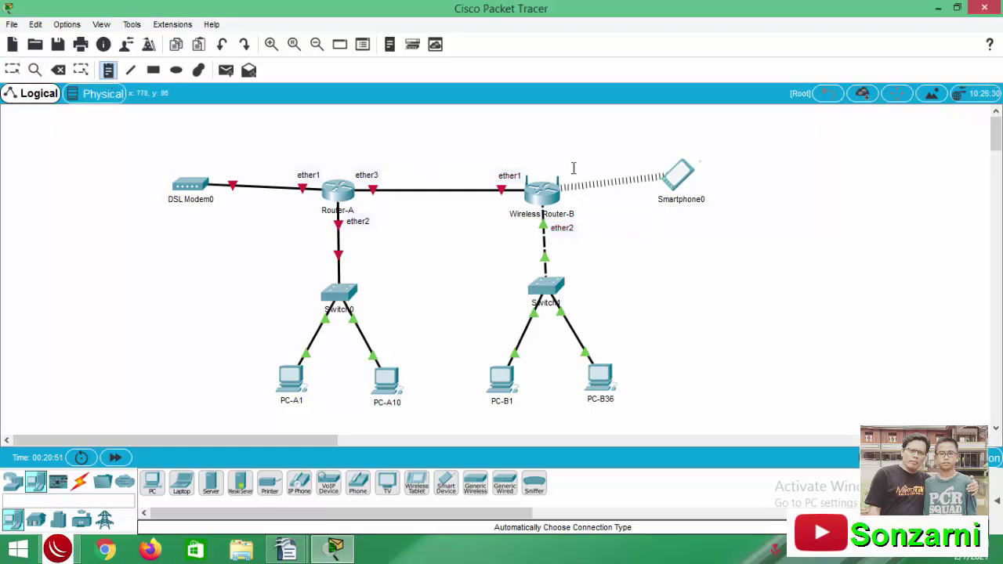
left_click(560, 172)
type("wl")
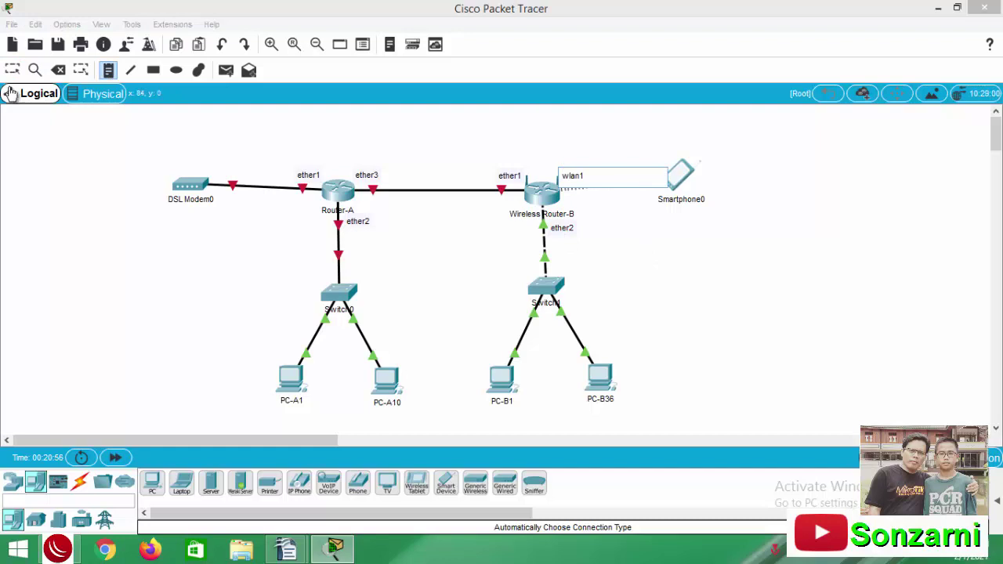
type("an1")
key("Escape")
Step: Draw a cyan-filled rectangle behind Router-A's wired network, covering Switch0, PC-A1 and PC-A10
left_click(154, 69)
left_click(474, 71)
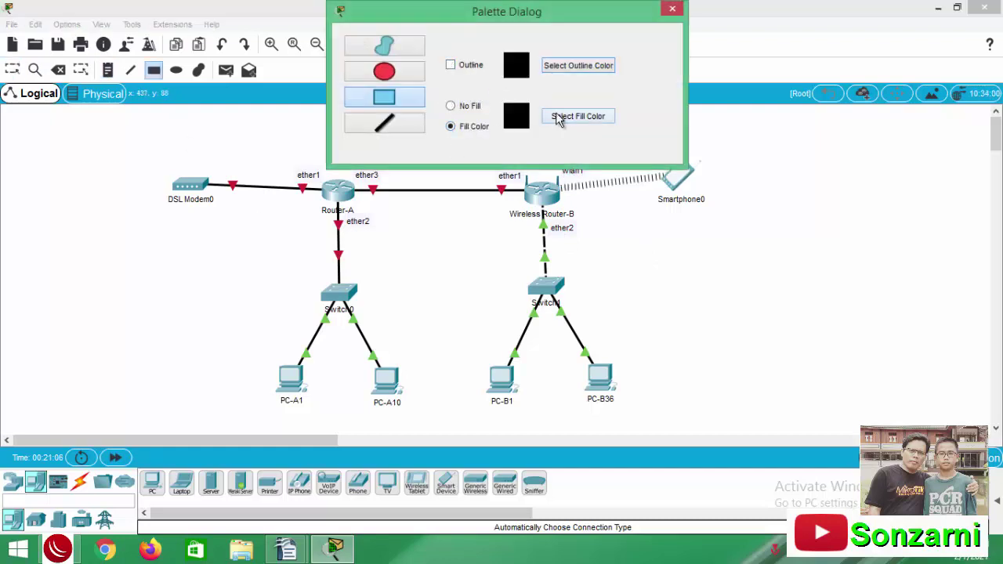
left_click(555, 118)
left_click(429, 206)
left_click(593, 397)
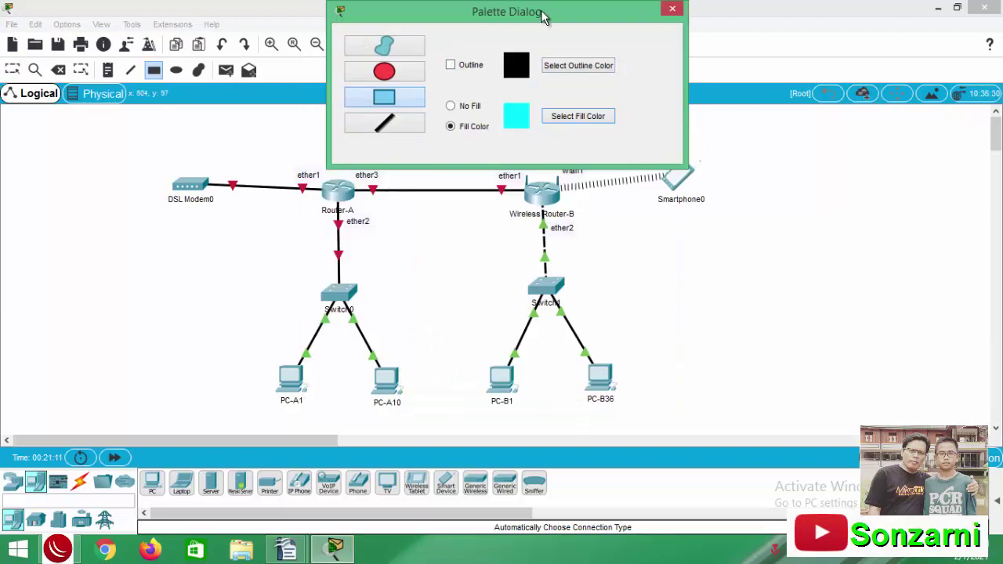
left_click_drag(543, 16, 893, 16)
left_click_drag(257, 198, 435, 426)
Step: Draw a yellow-filled rectangle behind Wireless Router-B's wired network, covering Switch1, PC-B1 and PC-B36
left_click(909, 119)
left_click(469, 229)
left_click(593, 397)
left_click_drag(468, 202, 637, 424)
Step: Draw a green-filled rectangle behind the link between Router-A and Wireless Router-B
left_click(947, 124)
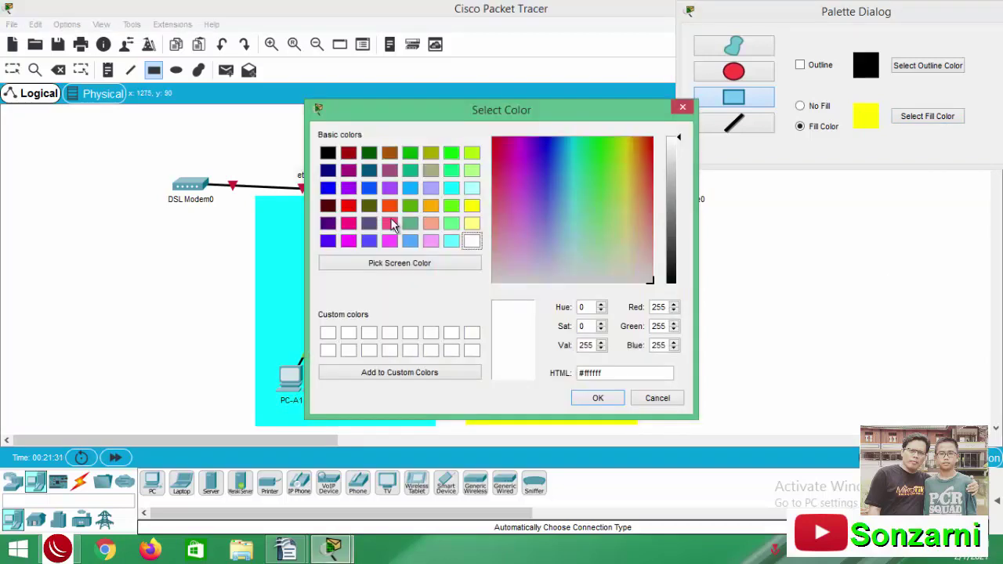
left_click(452, 155)
left_click(591, 398)
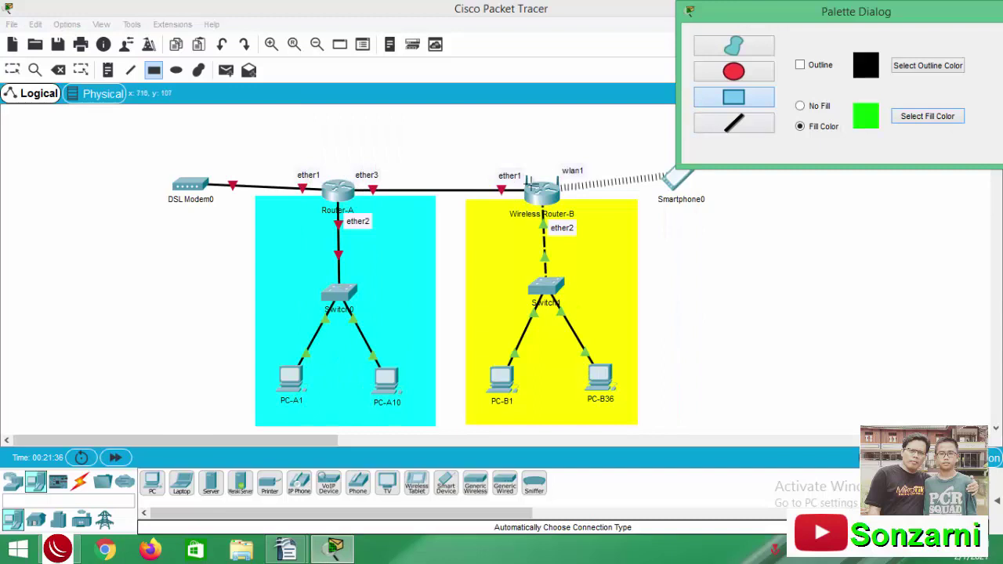
left_click_drag(345, 171, 522, 207)
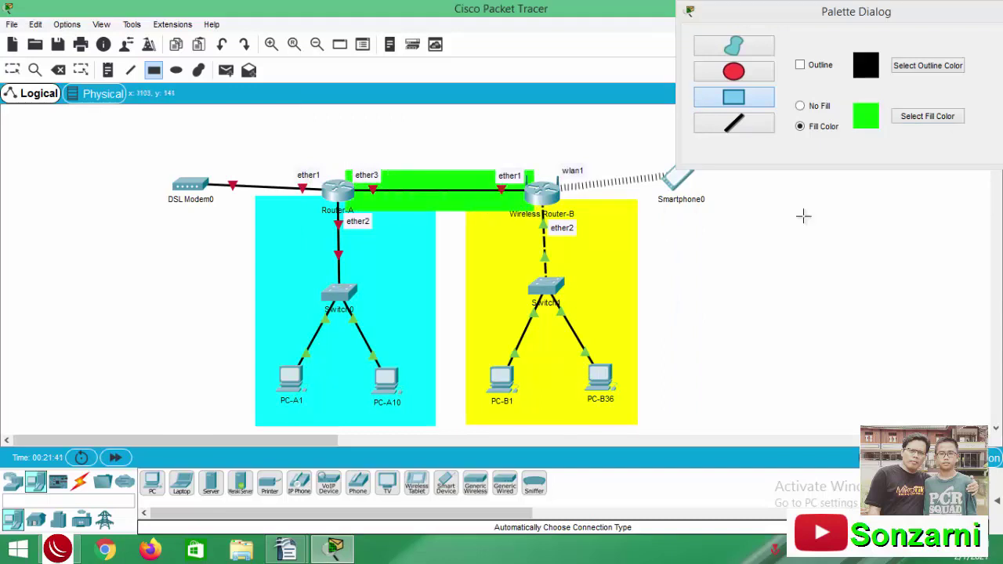
Step: Draw an orange (#ff5500) rectangle behind the wireless link to the smartphone, and close the shape palette
left_click(915, 116)
left_click(389, 205)
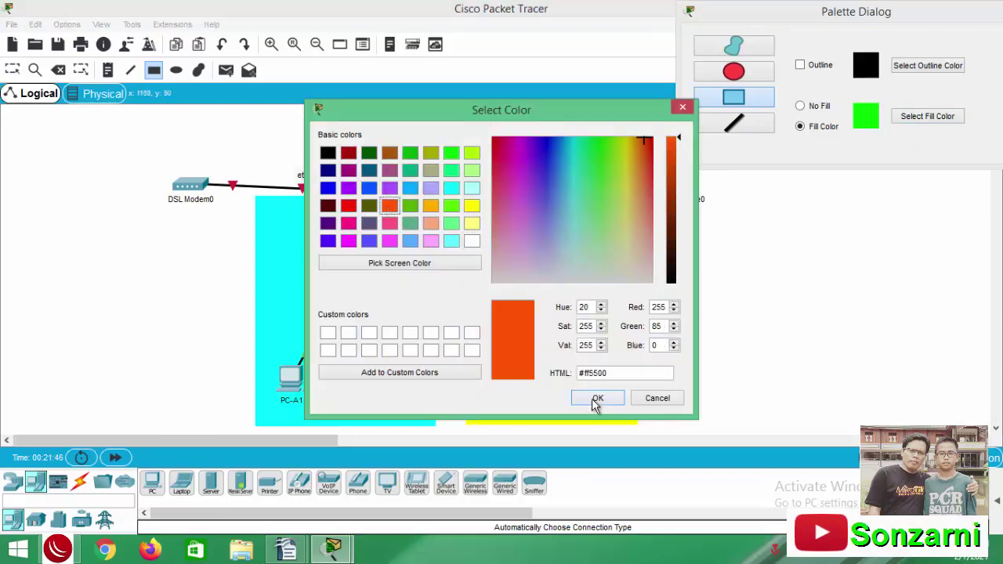
left_click(598, 398)
left_click_drag(843, 20, 91, 281)
left_click_drag(552, 165, 694, 204)
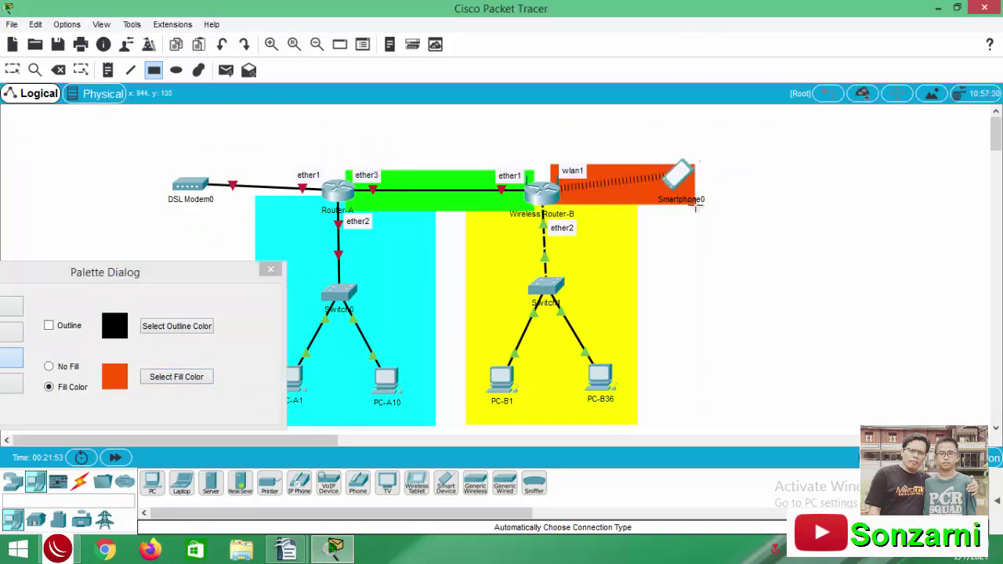
left_click(270, 270)
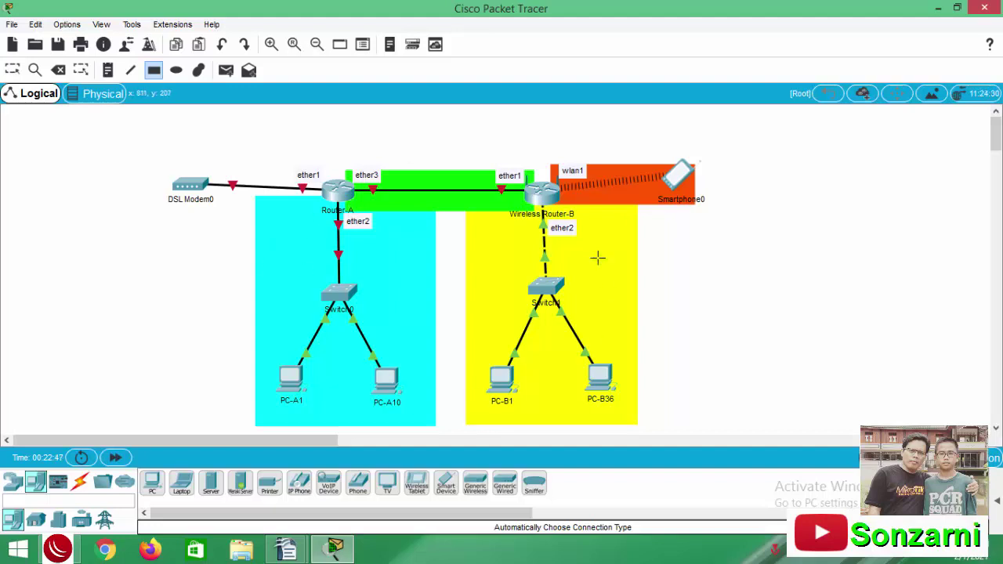
Step: Add the network address note 172.26.xxx.0/24 above the link between Router-A and Wireless Router-B
left_click(108, 70)
left_click(364, 133)
type("172")
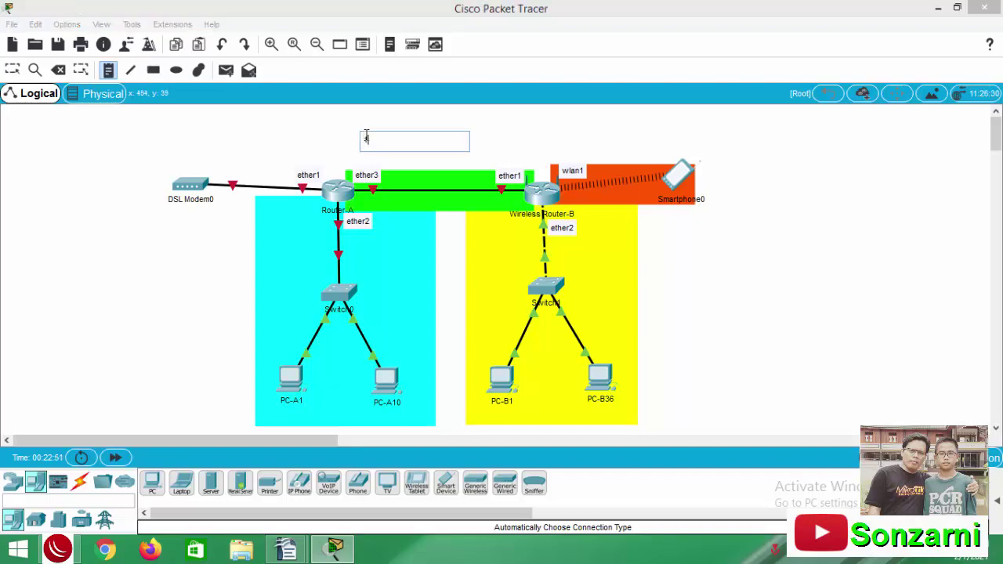
type(".26.")
type("xxx.0/24")
key("Escape")
Step: Switch to the task document in OpenOffice Writer and highlight the network address 172.26.xxx.0/24 in work step 1
mouse_move(286, 548)
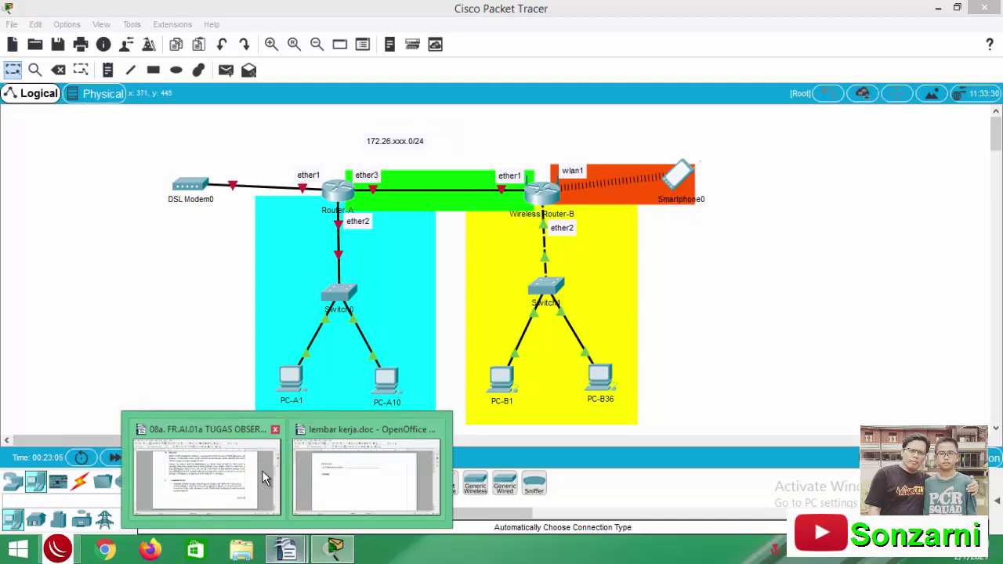
left_click(274, 478)
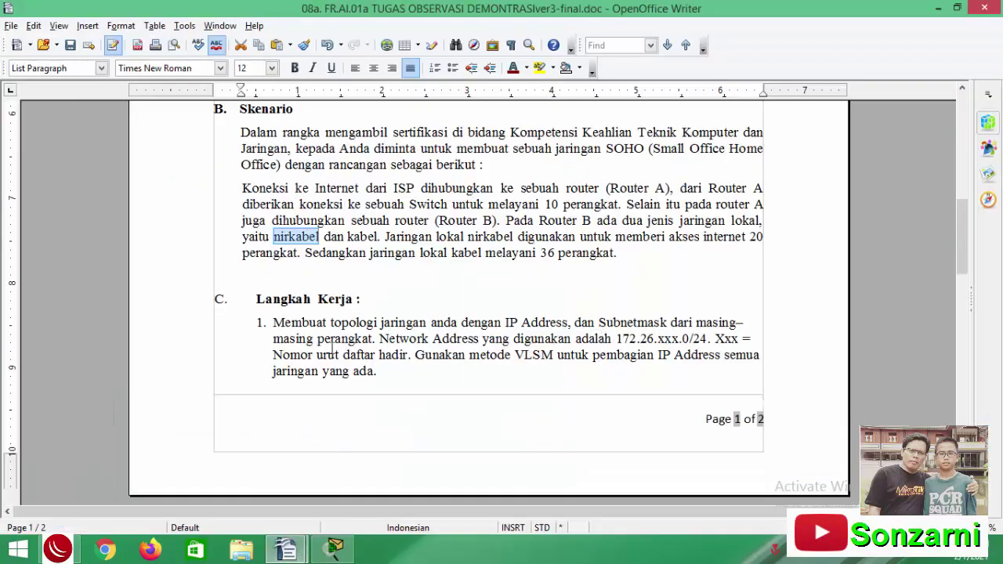
left_click_drag(616, 338, 709, 339)
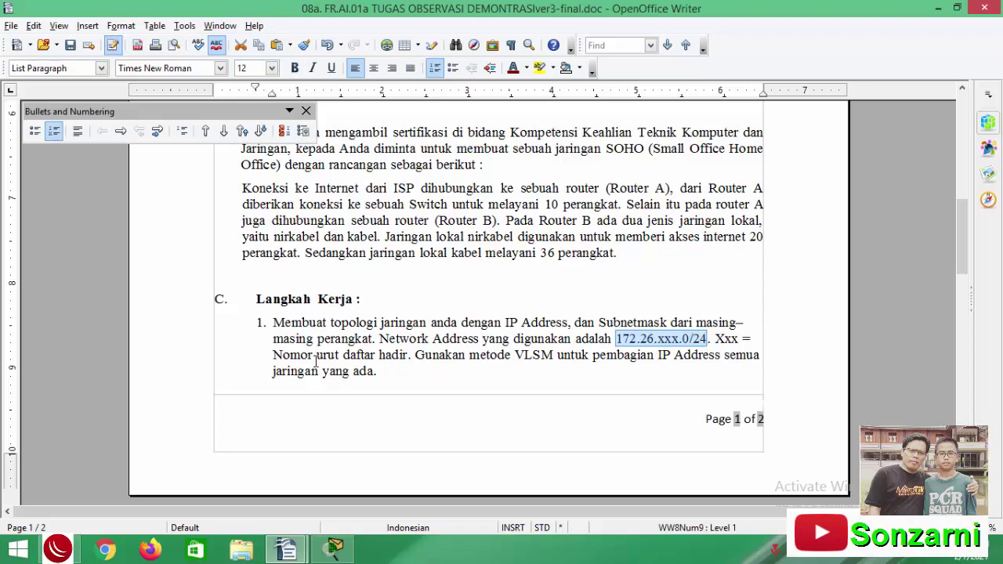
left_click(305, 111)
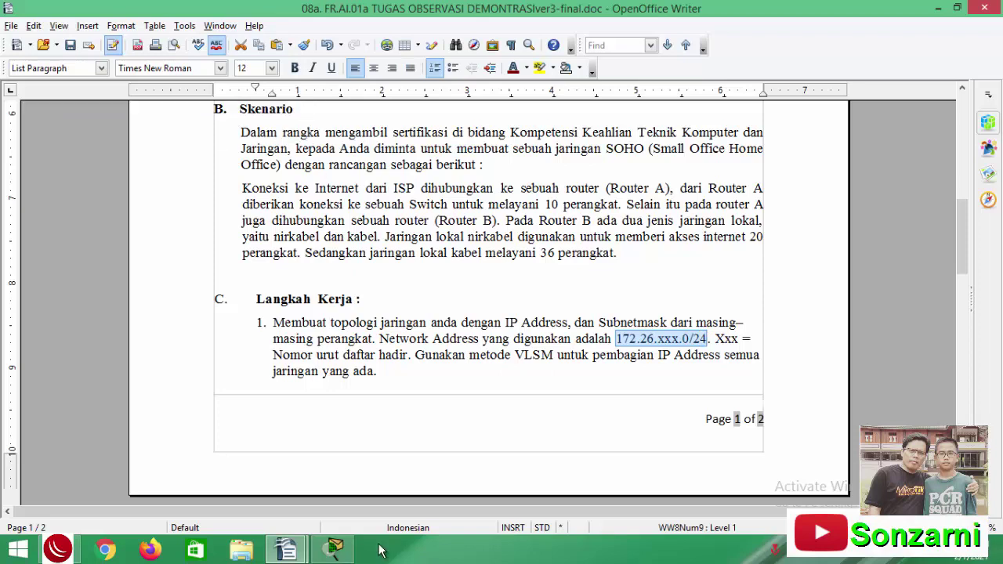
Step: Return to Packet Tracer and change the network address note above the topology to 172.26.11.0/24
left_click(334, 551)
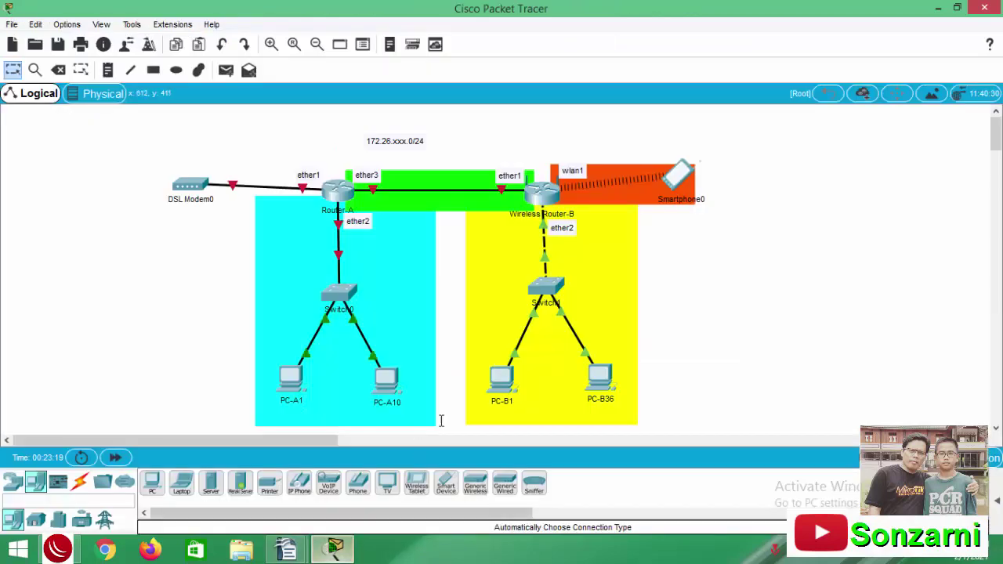
left_click(395, 141)
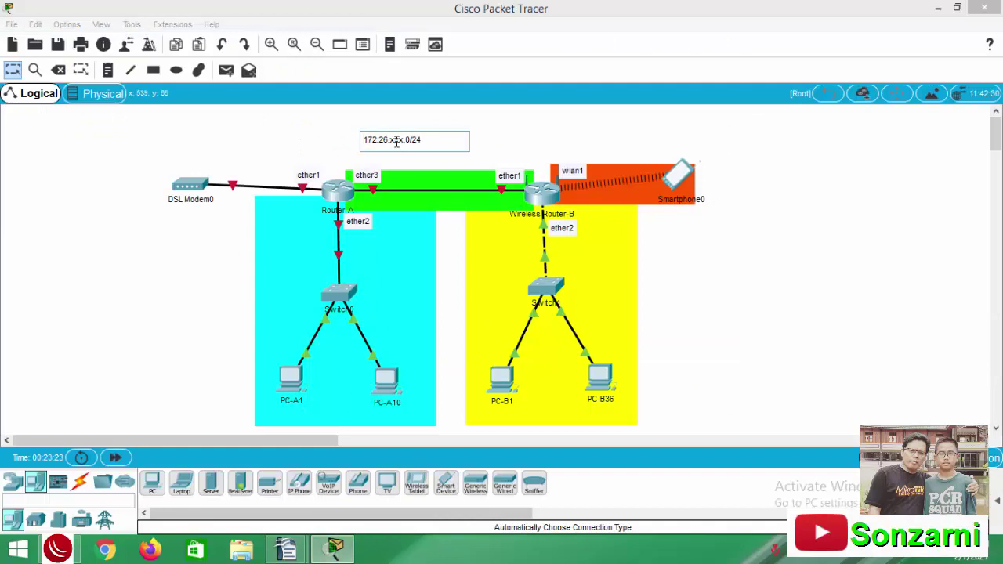
key("BackSpace")
key("BackSpace")
key("BackSpace")
type("11")
left_click(146, 332)
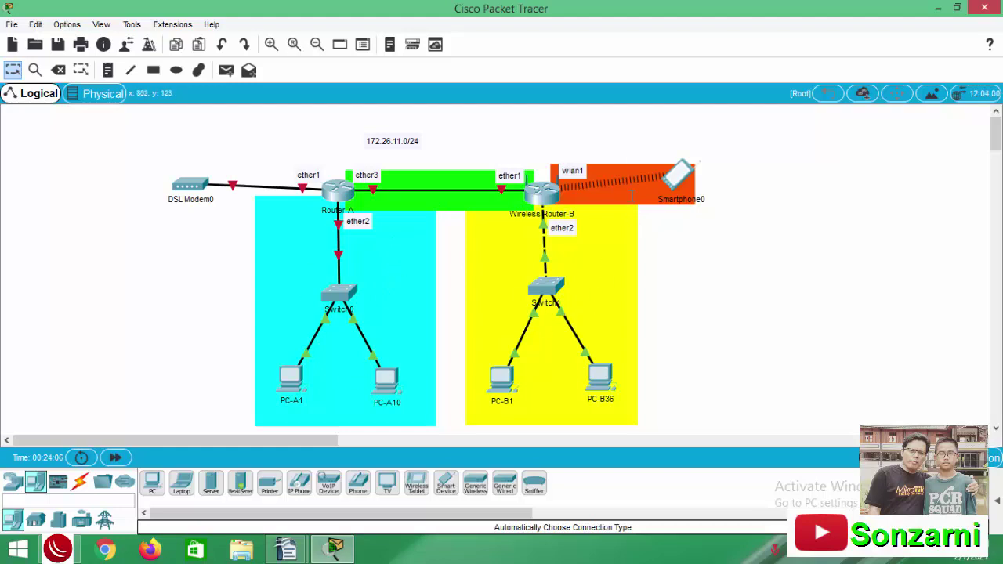
Step: Add the notes "subnet 1" beside Switch0 in the cyan area and "subnet 2" beside Switch1 in the yellow area
key("r")
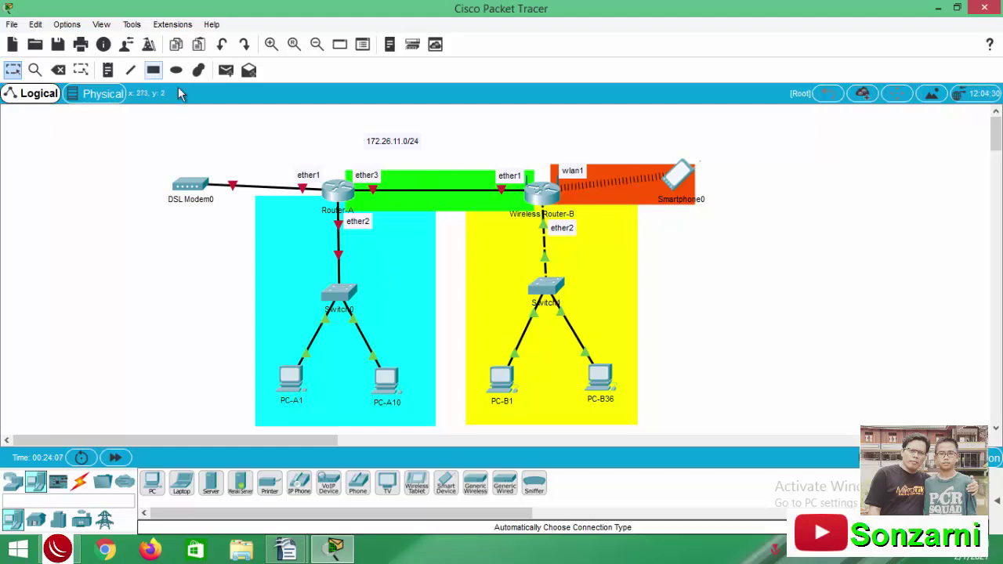
left_click(112, 72)
left_click(264, 281)
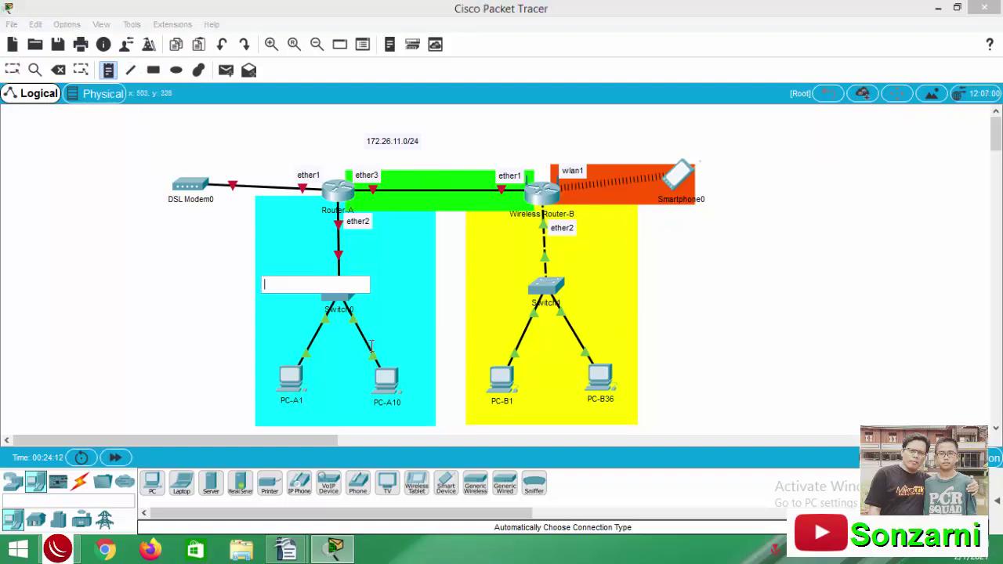
type("subnet 1")
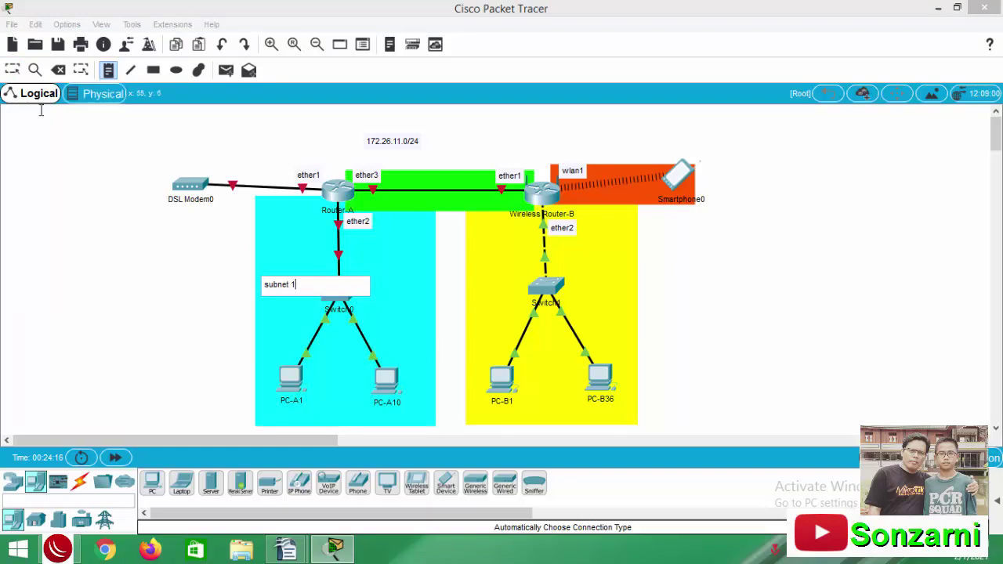
left_click(13, 72)
left_click(108, 72)
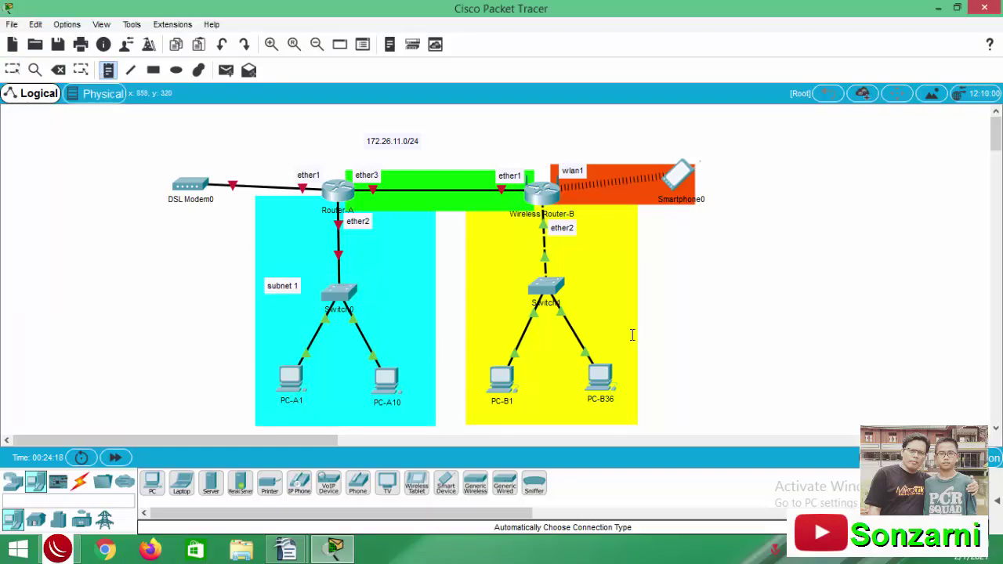
left_click(591, 273)
type("subnet 2")
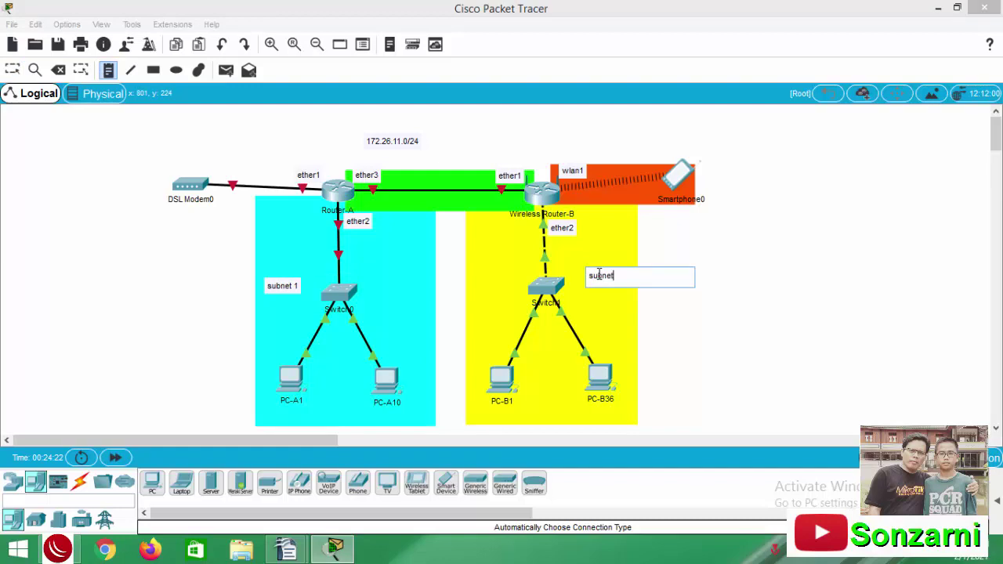
left_click(12, 72)
Step: Add the notes "subnet 3" below the smartphone's wireless link and "subnet 4" above the link between the two routers
left_click(108, 72)
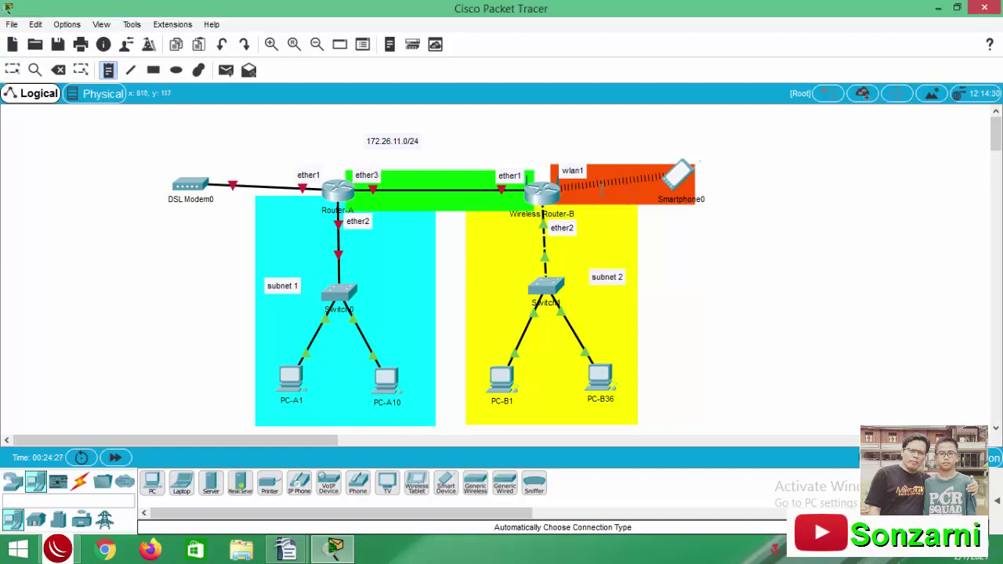
left_click(602, 194)
type("subnet 3")
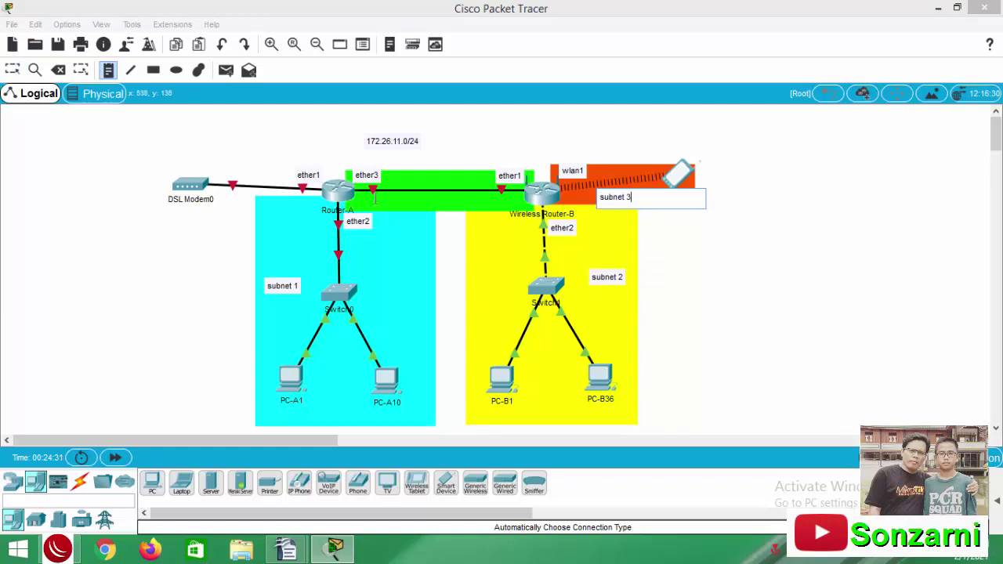
left_click(12, 70)
left_click(107, 71)
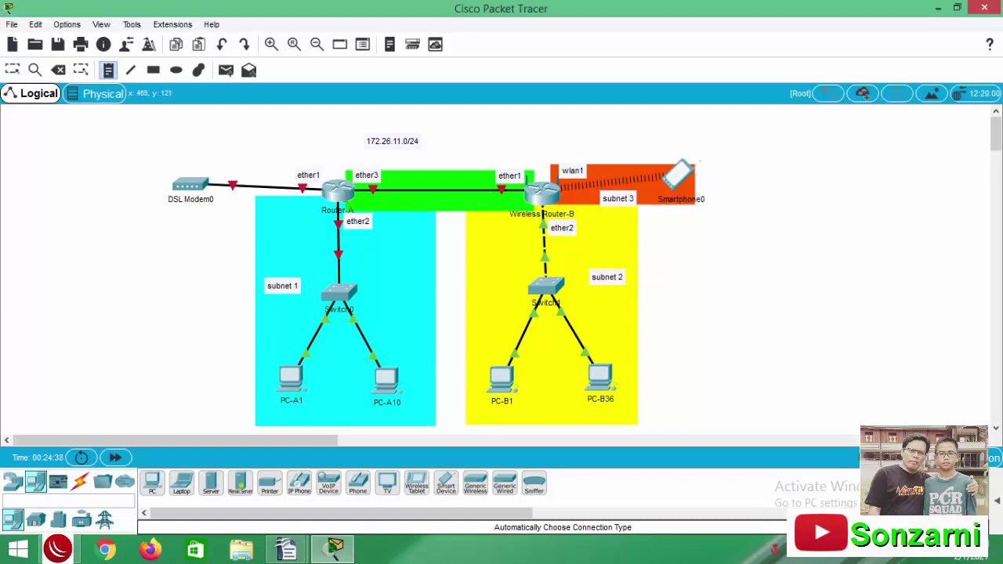
left_click(406, 183)
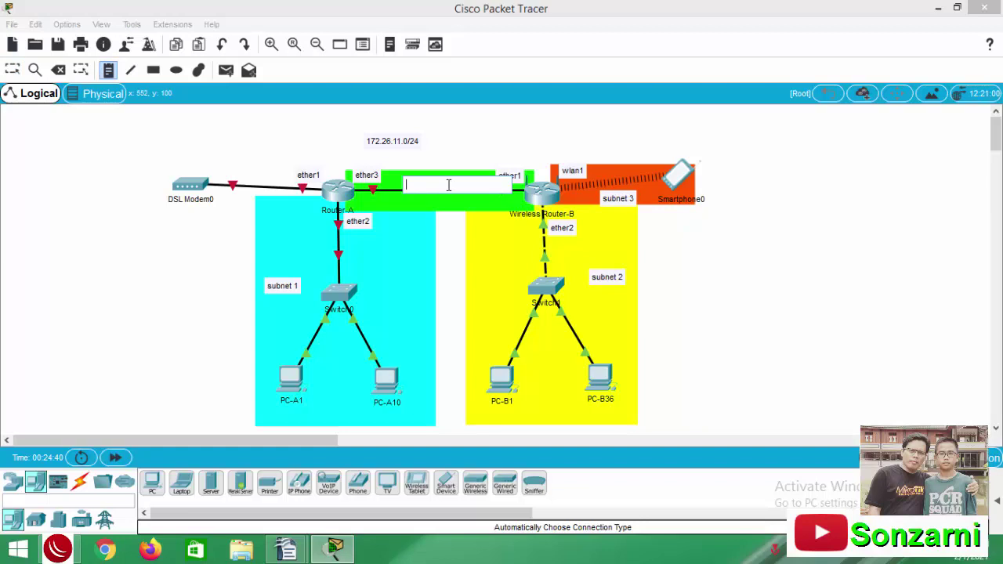
type("subnet 4")
left_click(647, 451)
Step: Switch to the task document in OpenOffice Writer and examine the IP address and subnet mask requirement in work step 1
mouse_move(286, 551)
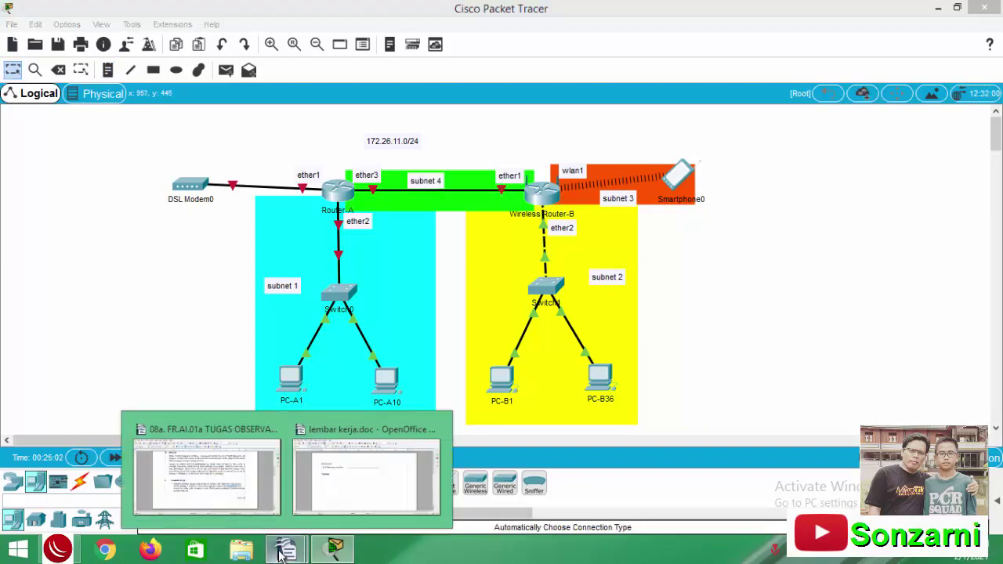
left_click(243, 479)
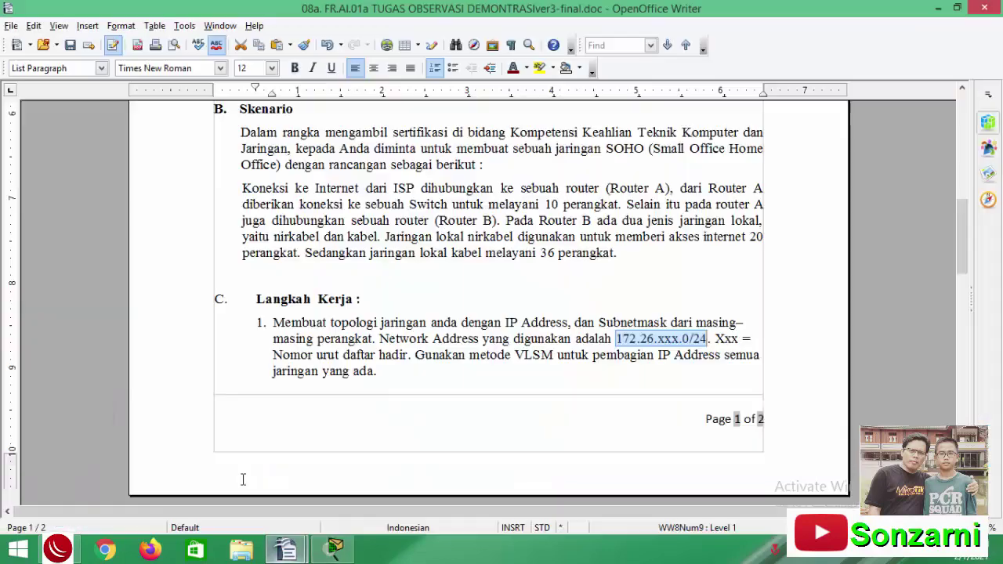
left_click(506, 322)
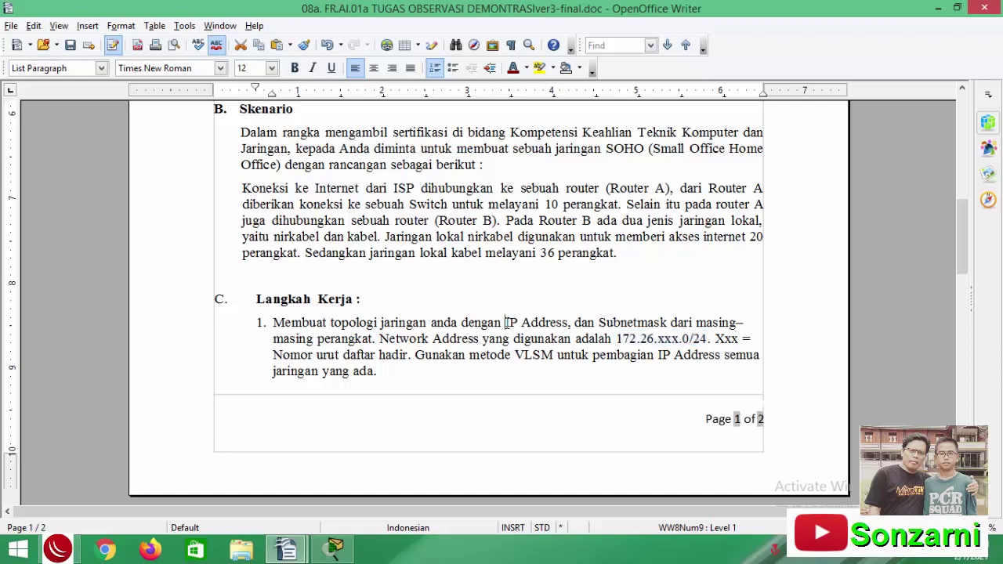
left_click_drag(507, 322, 666, 323)
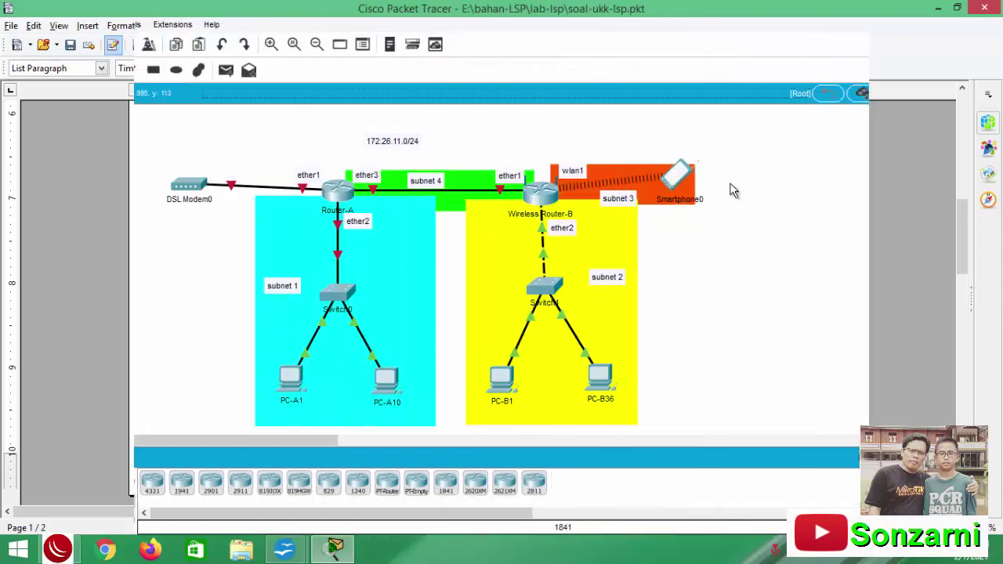
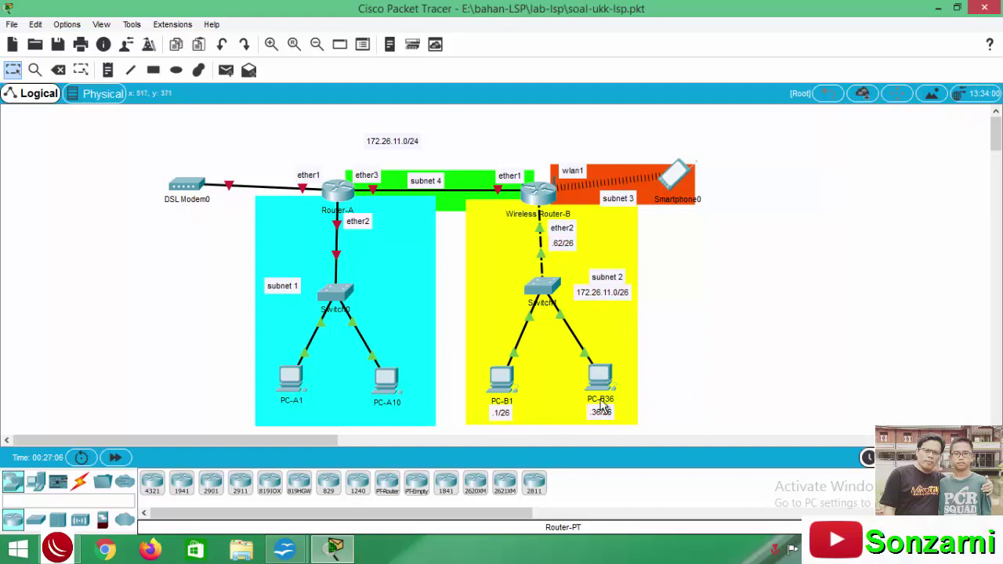
Step: In Packet Tracer, add the subnet 3 network address note 172.26.11.64/27 above the wireless link, between wlan1 and Smartphone0
left_click(109, 69)
left_click(597, 166)
type("172.26.11.64/27")
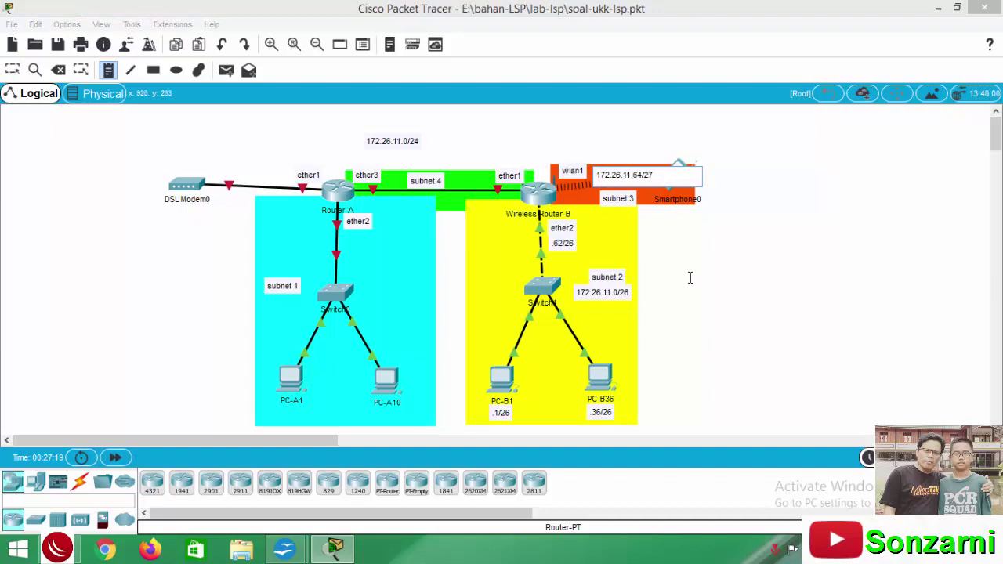
key("Escape")
left_click_drag(618, 180, 611, 170)
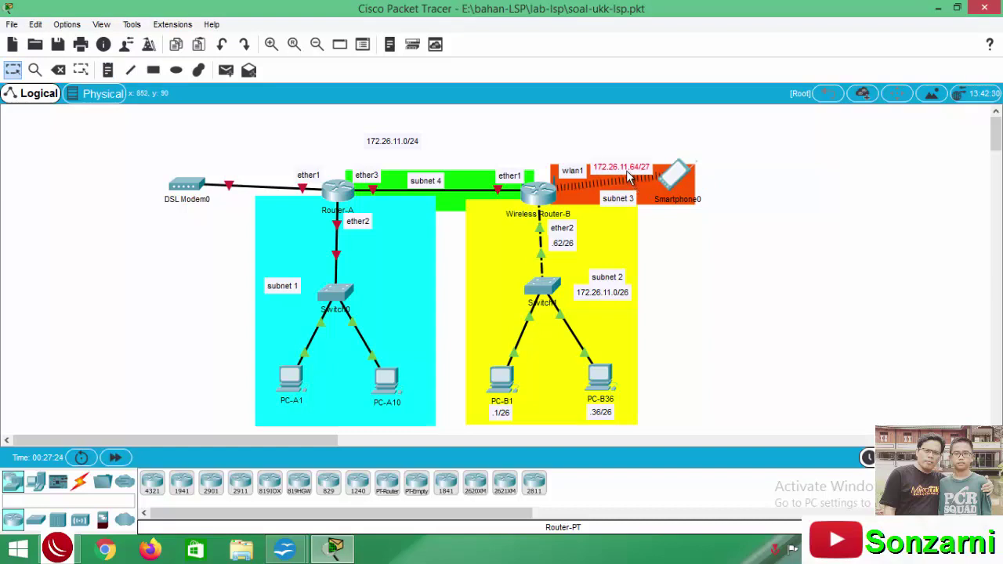
Step: Add the address range note ".65/27 - .85/27" beside Smartphone0 and move it close to the device
left_click(108, 70)
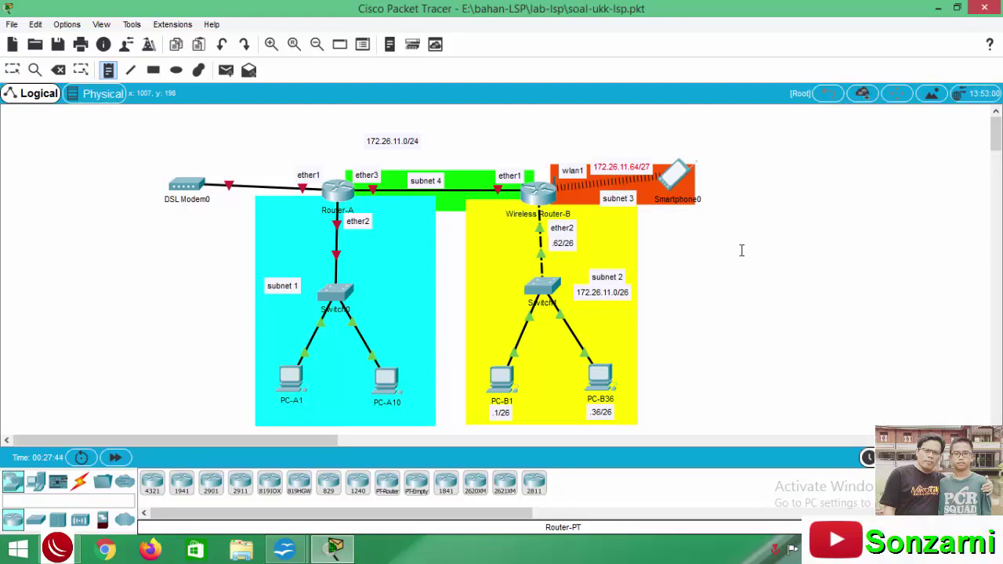
left_click(703, 179)
type(".65/27 - .85/27")
key("Escape")
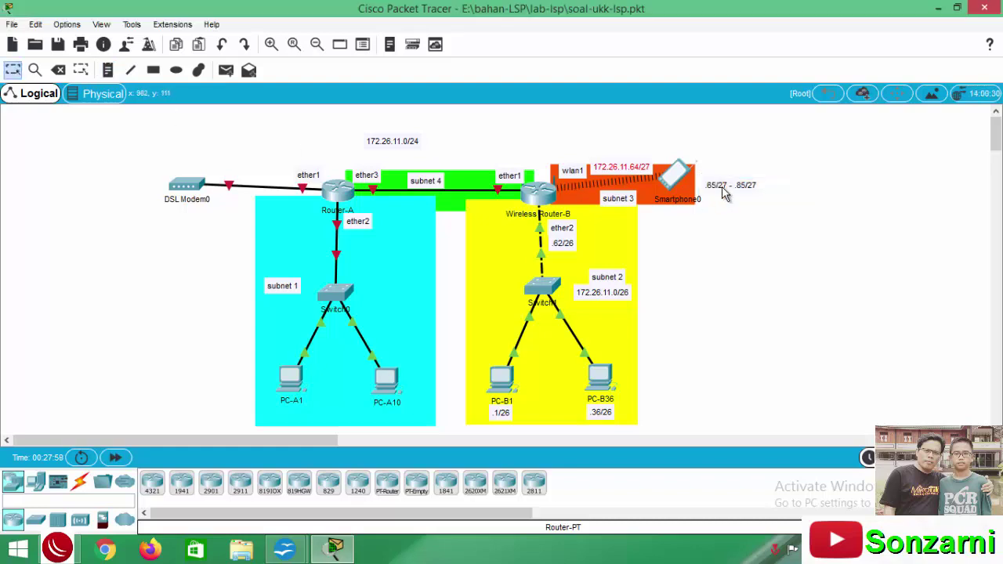
left_click_drag(724, 194, 706, 196)
Step: Add the note .97/27 directly below the wlan1 label and shift the 172.26.11.64/27 note slightly away from that label
key("n")
left_click(562, 198)
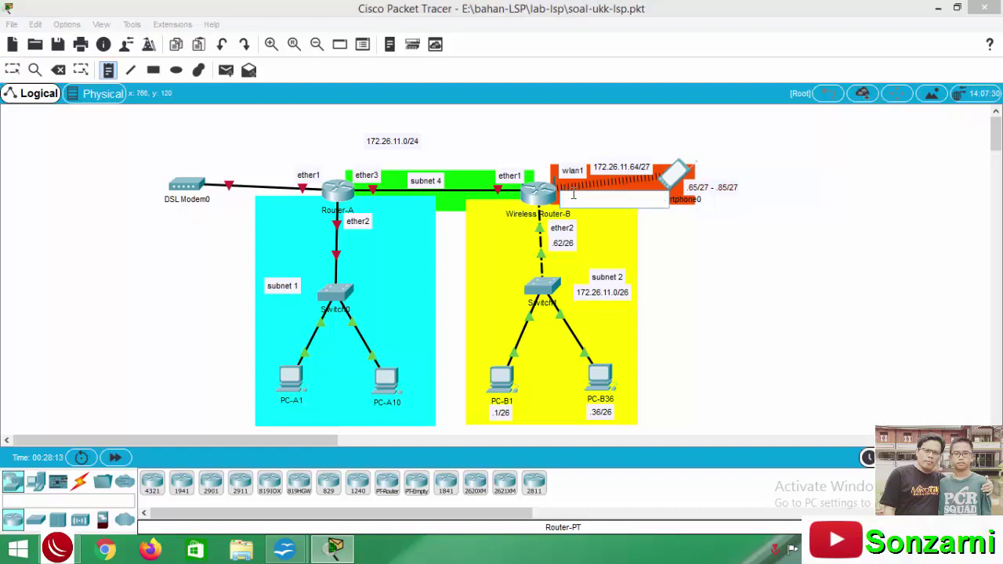
type(".97/27")
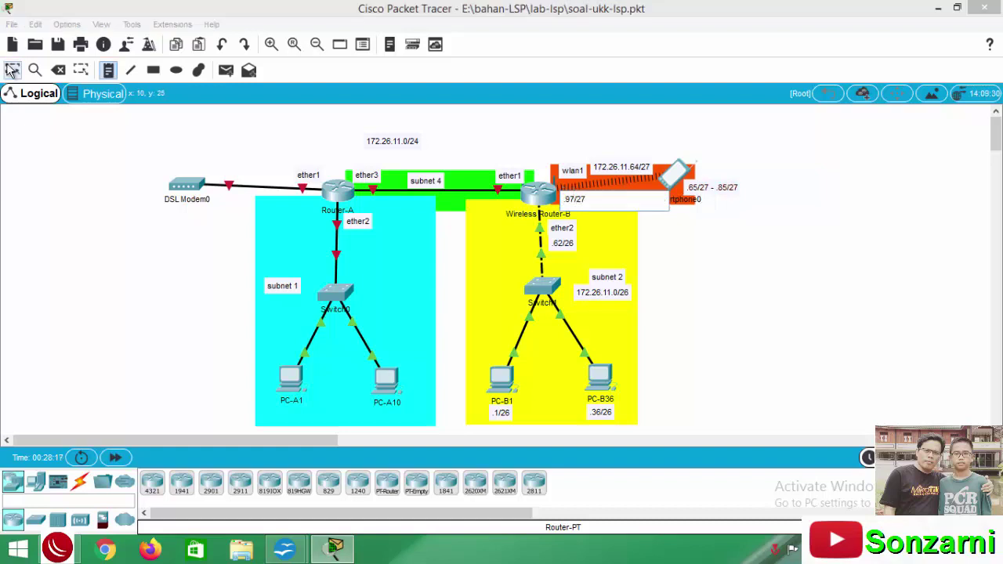
left_click(12, 69)
left_click_drag(580, 202, 614, 168)
Step: Add the network address note 172.26.11.96/28 and position it directly under the subnet 1 label
left_click(108, 70)
left_click(267, 305)
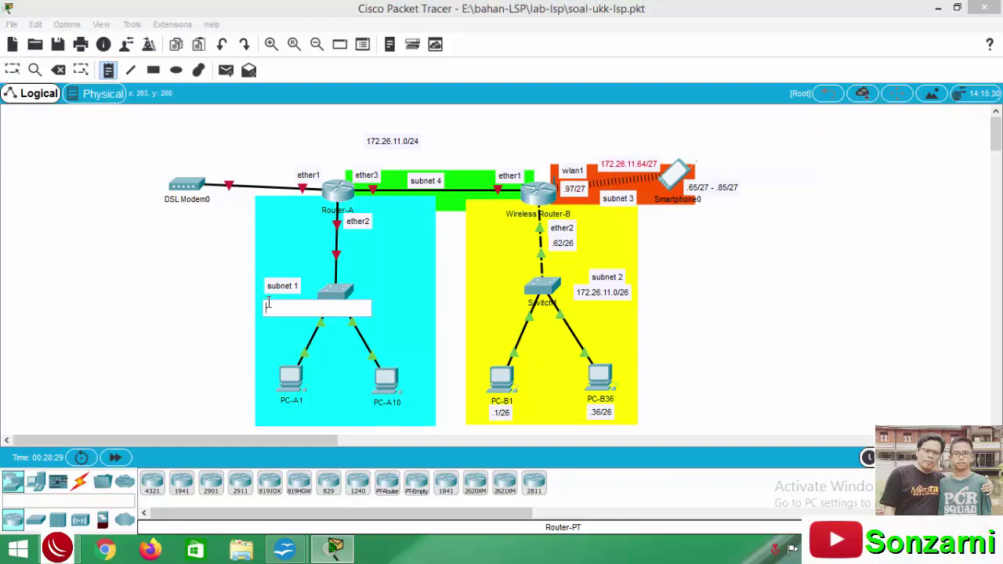
type("172.26.11.96/28")
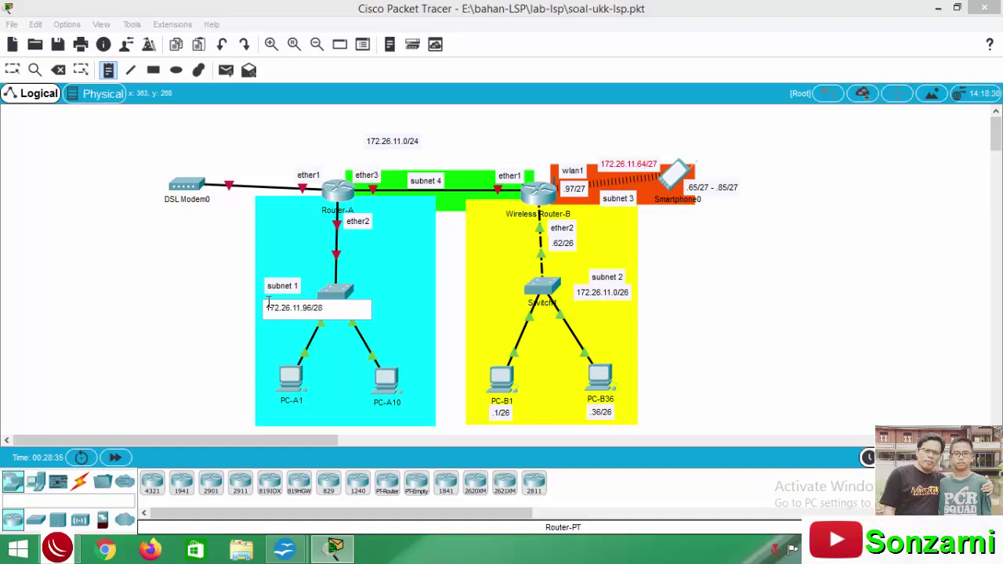
key("Escape")
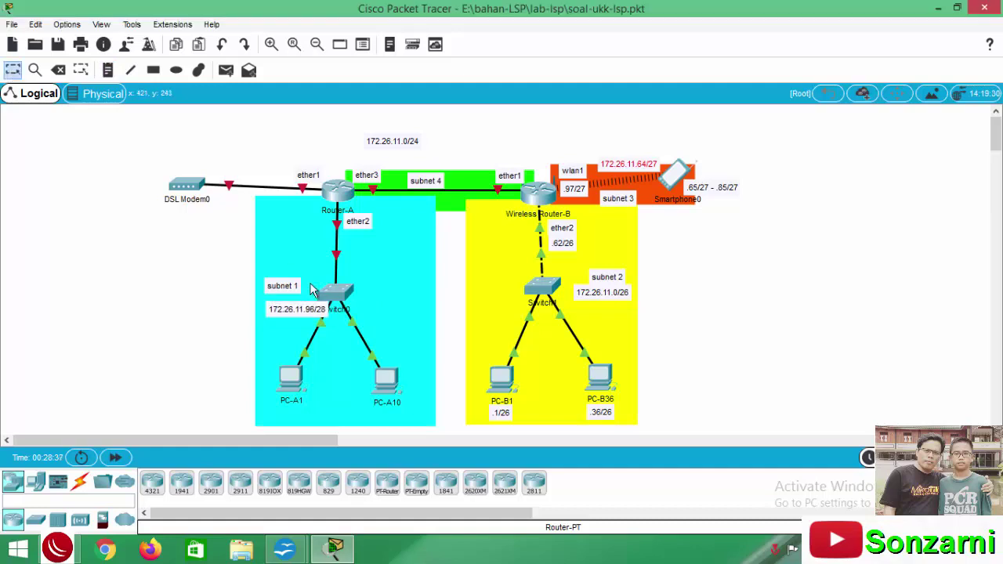
left_click(283, 306)
Step: Add the host address note .97/28 and align it directly under PC-A1
left_click(108, 69)
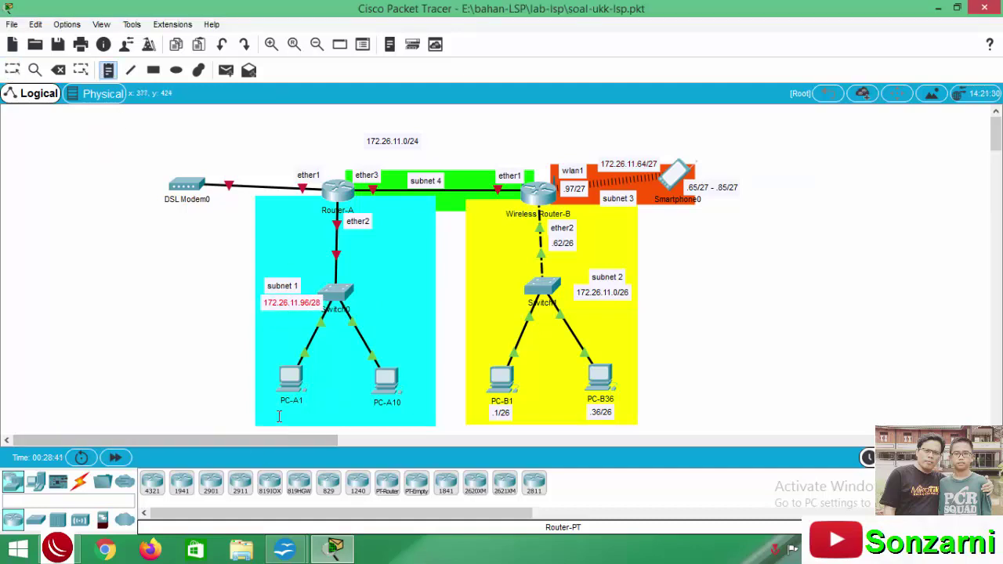
left_click(280, 410)
type(".97/28")
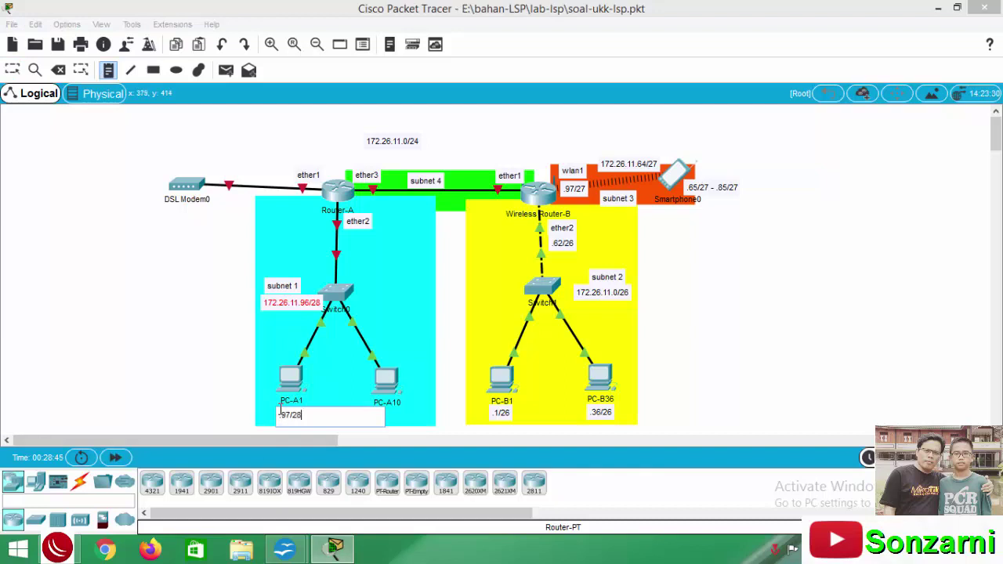
key("Escape")
left_click(292, 417)
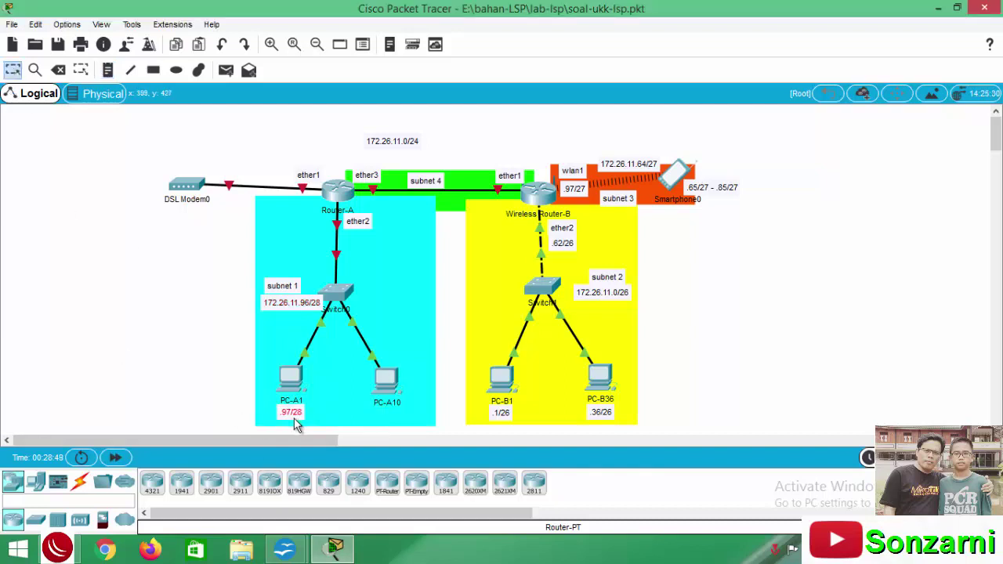
Step: Add the host address note .107/28 directly under PC-A10
key("n")
left_click(376, 414)
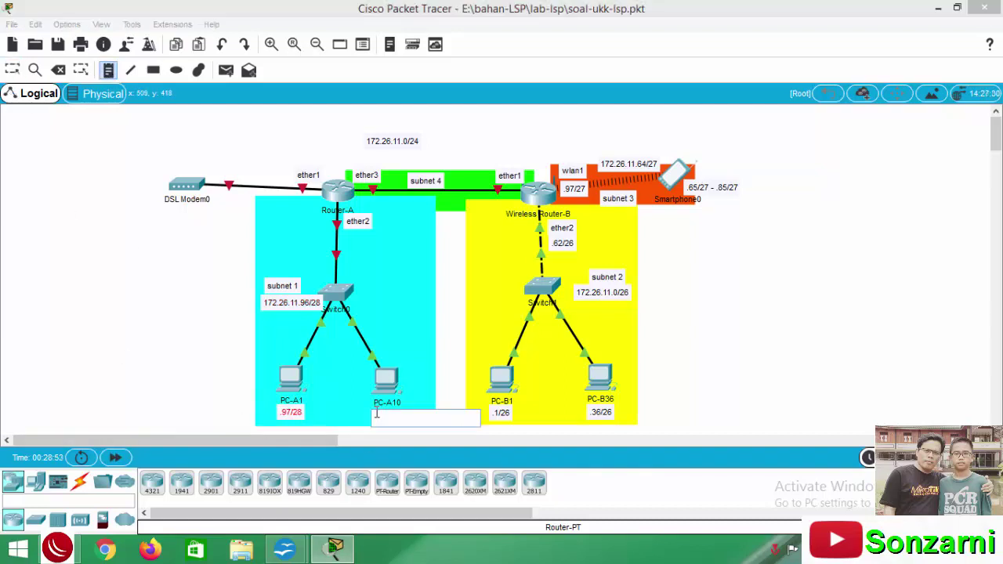
type(".107/28")
key("Escape")
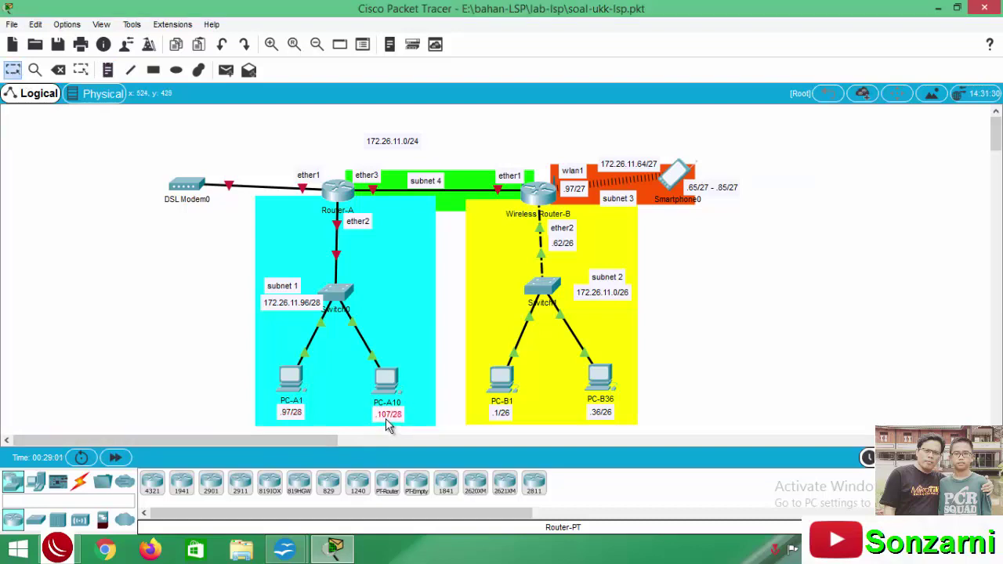
Step: Add the interface address note .110/28 directly below Router-A's ether2 label
left_click(107, 71)
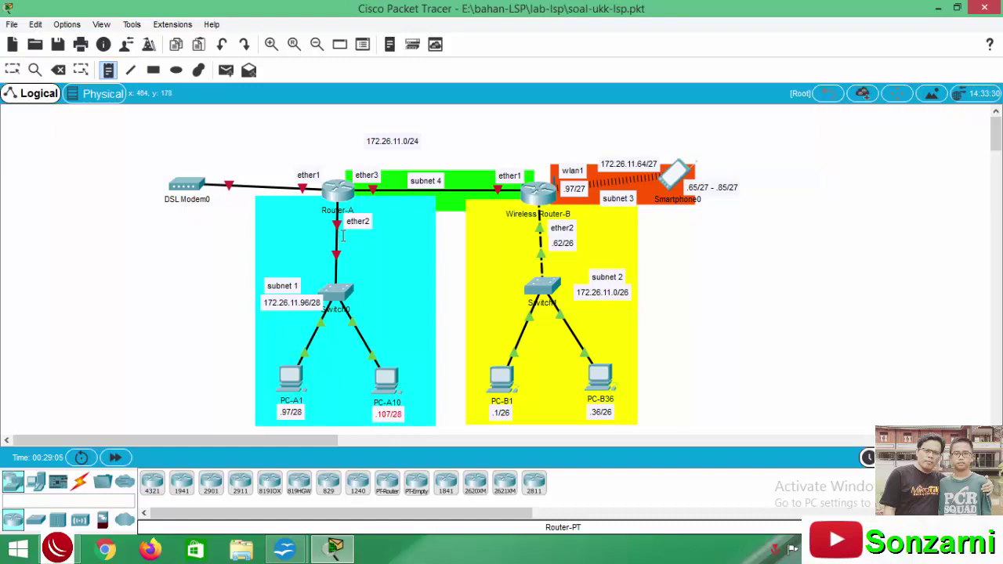
left_click(342, 241)
type(".110/28")
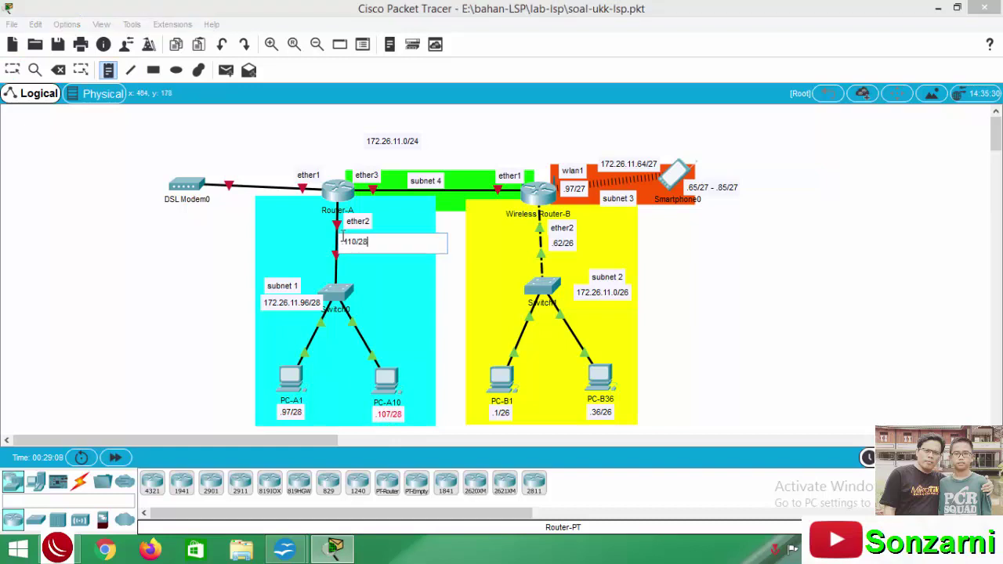
left_click(13, 71)
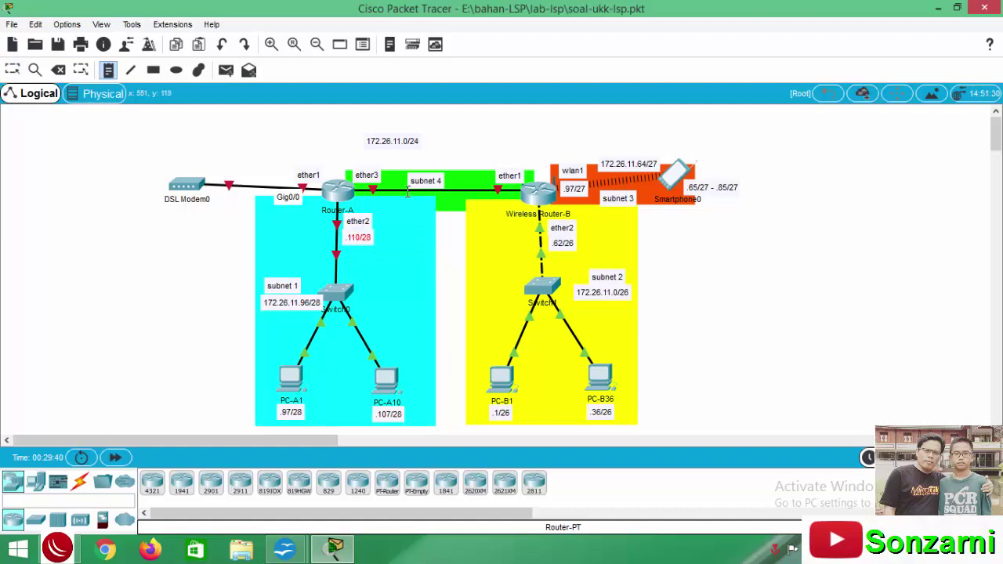
Step: Add the network address note 172.26.11.112/30 and position it directly under the subnet 4 label
left_click(406, 197)
type("172.26.11.112/30")
key("Escape")
left_click_drag(439, 206, 430, 201)
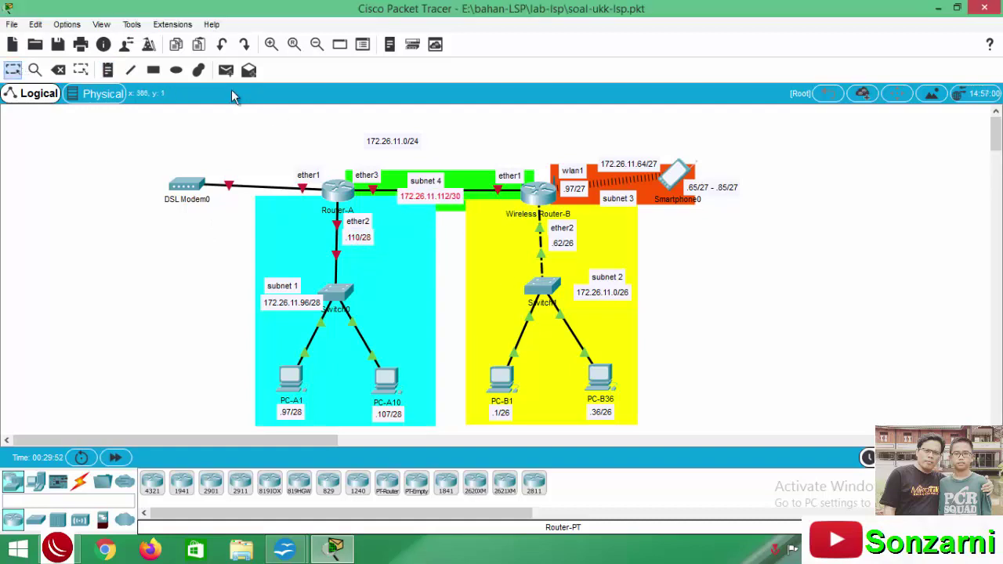
Step: Add the interface address note .113/30 and align it directly under Router-A's ether3 label
left_click(108, 69)
left_click(362, 196)
type(".113/30")
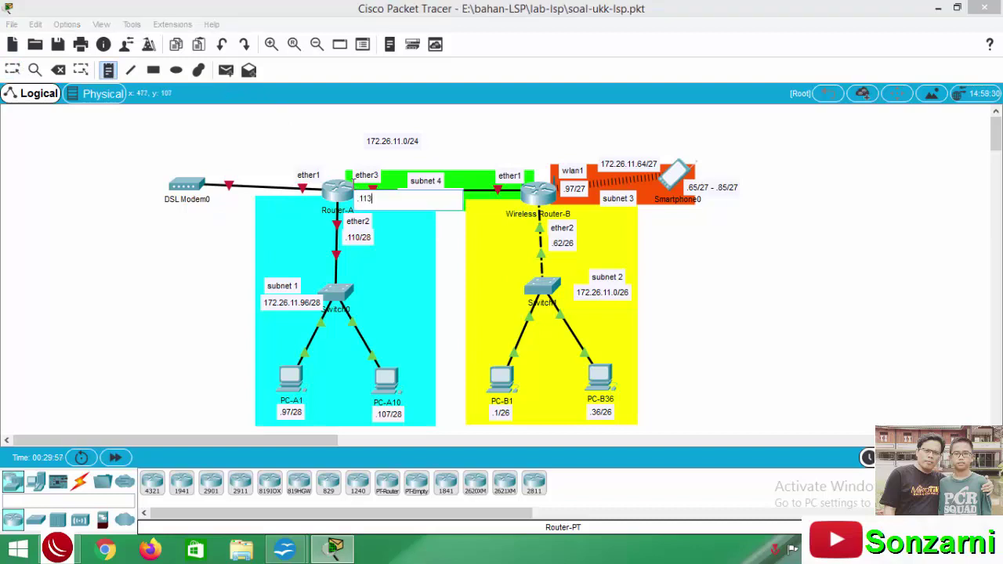
key("Escape")
left_click_drag(374, 199, 375, 195)
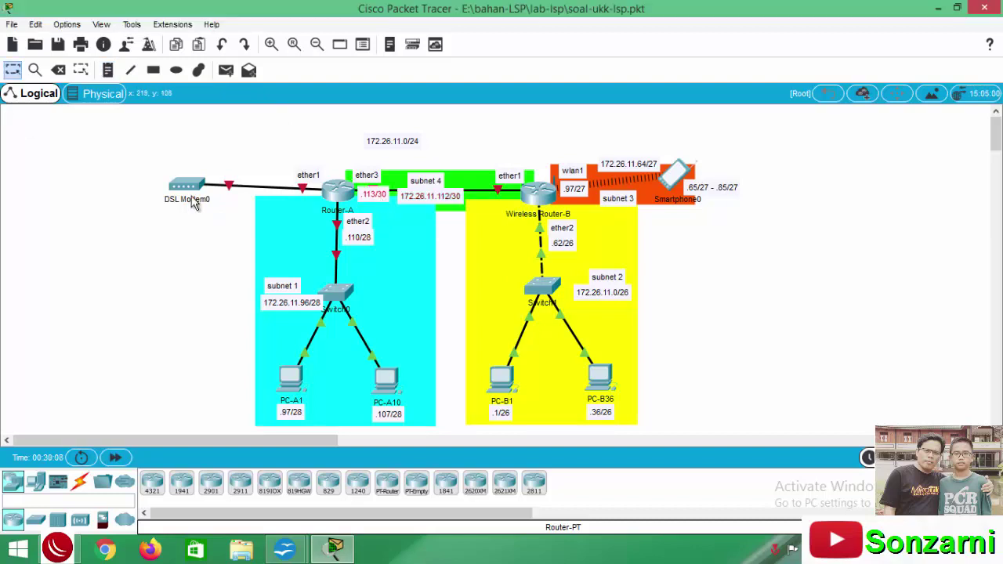
Step: Add the interface address note .114/30 under the ether1 label of Wireless Router-B
left_click(108, 70)
left_click(498, 192)
type(".114/30")
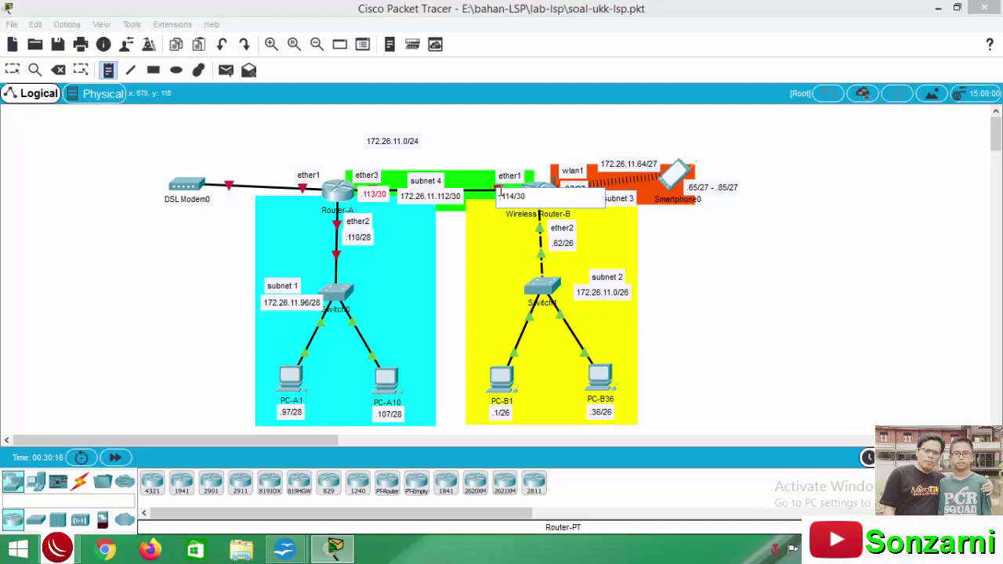
key("Escape")
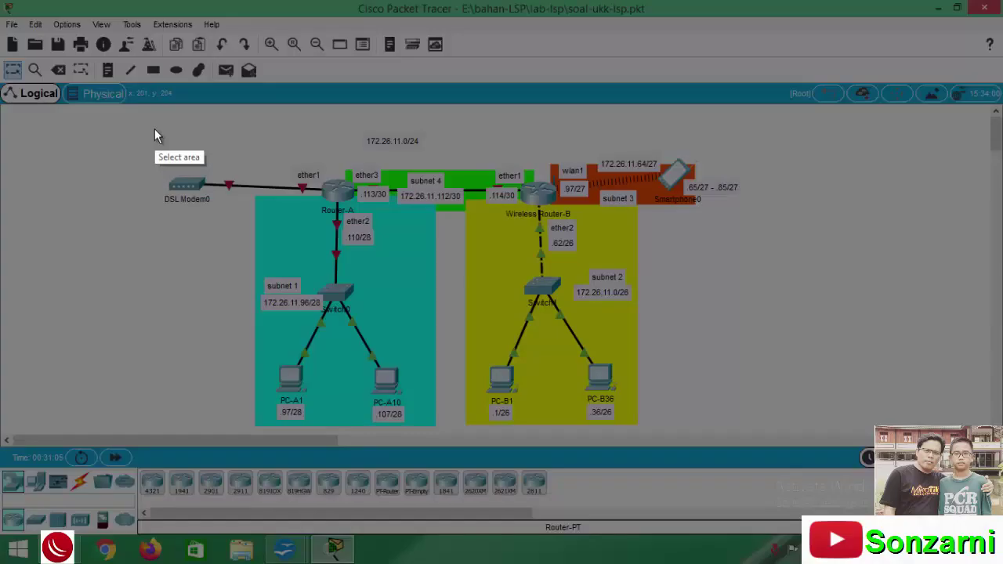
Step: Copy a screenshot of the whole topology into lembar kerja.doc in OpenOffice Writer under Topologi and resize it to 6.52 × 3.37 inches
left_click_drag(154, 129, 747, 434)
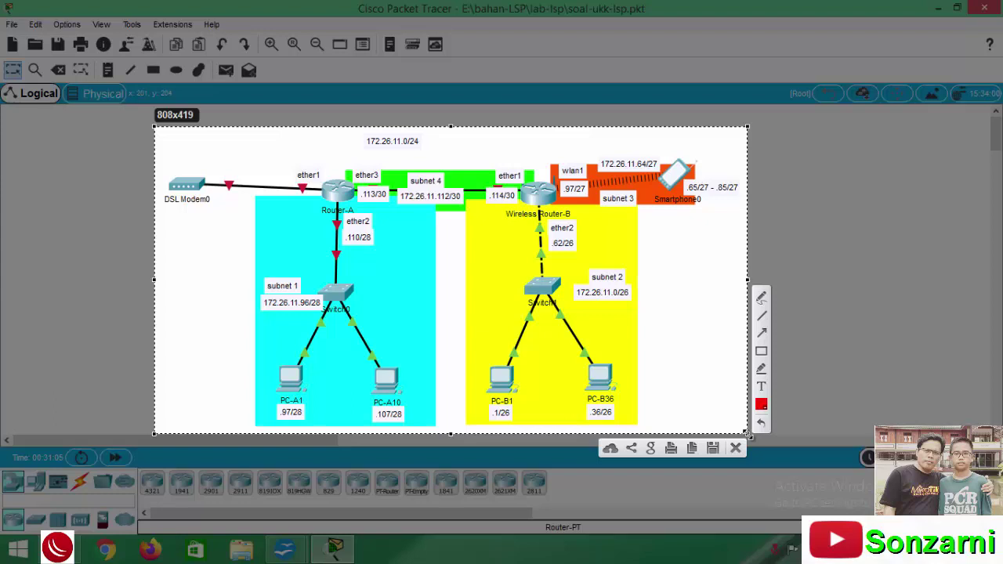
left_click(690, 448)
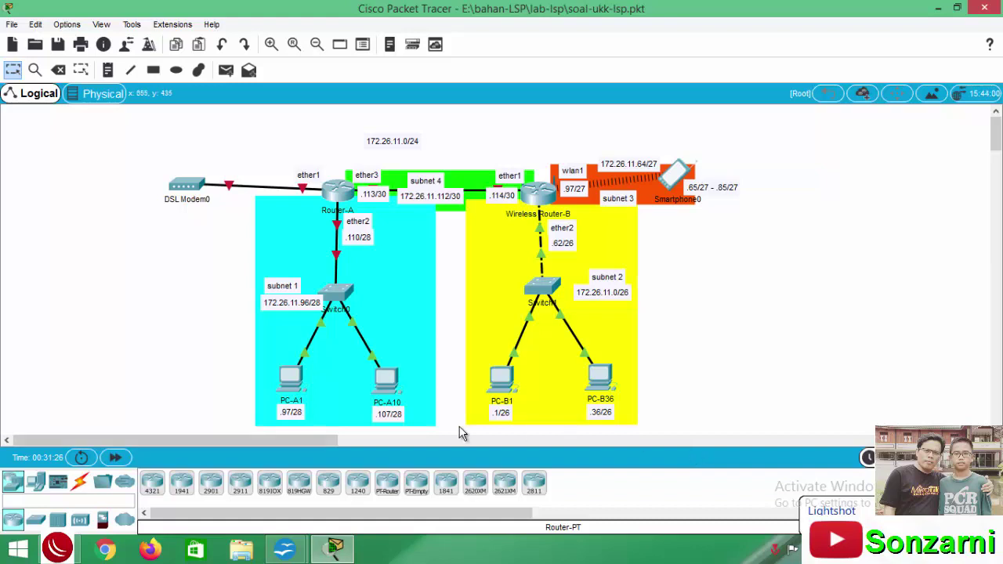
left_click(284, 548)
left_click(231, 501)
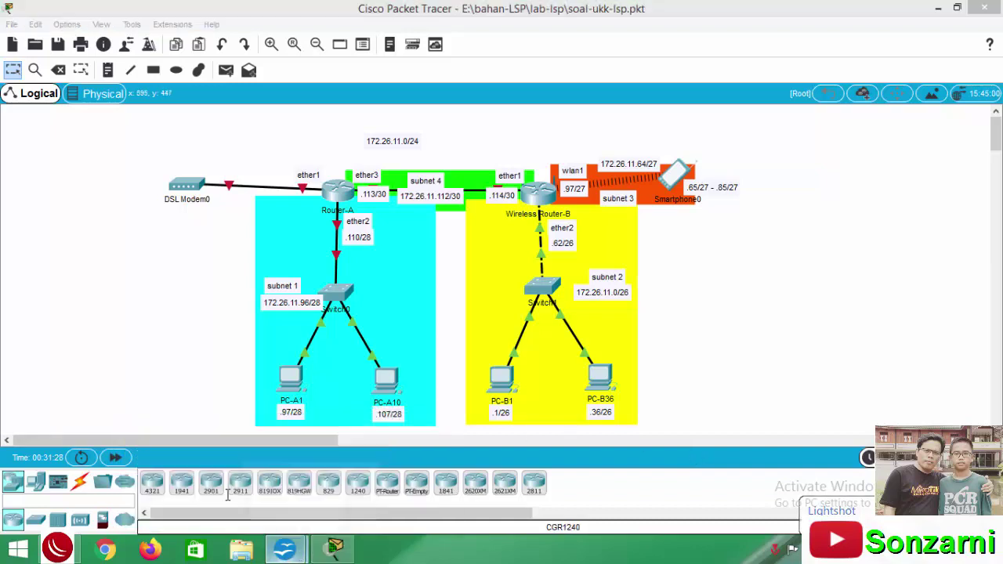
key("ctrl+v")
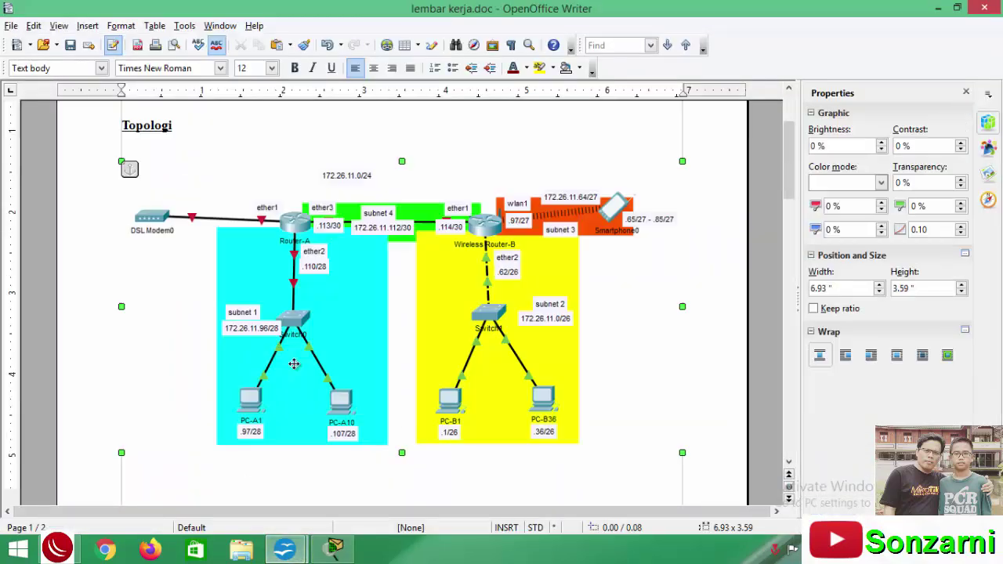
left_click_drag(678, 441, 652, 436)
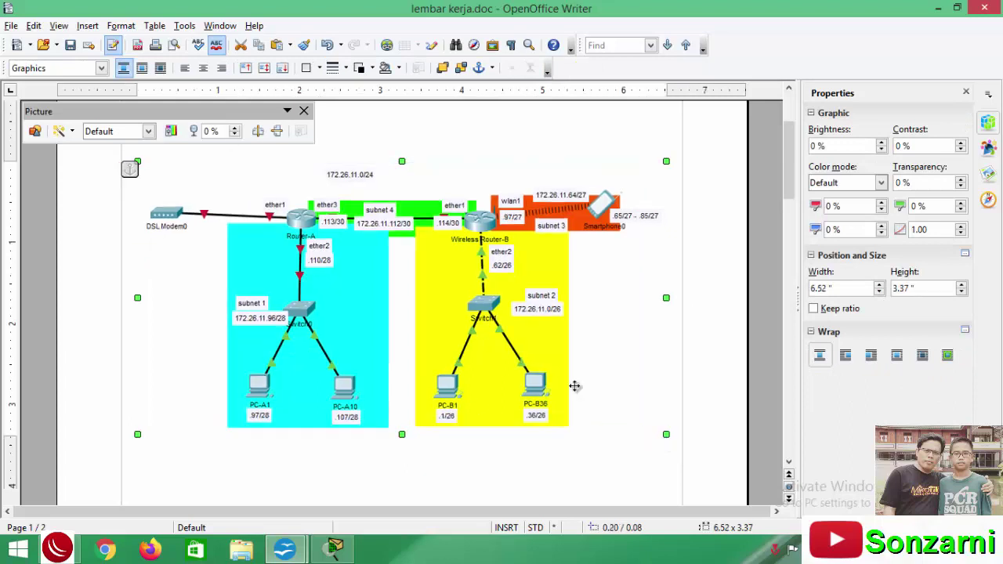
Step: Examine the remaining tasks in the TUGAS OBSERVASI document, including the addressing table requirements
mouse_move(285, 550)
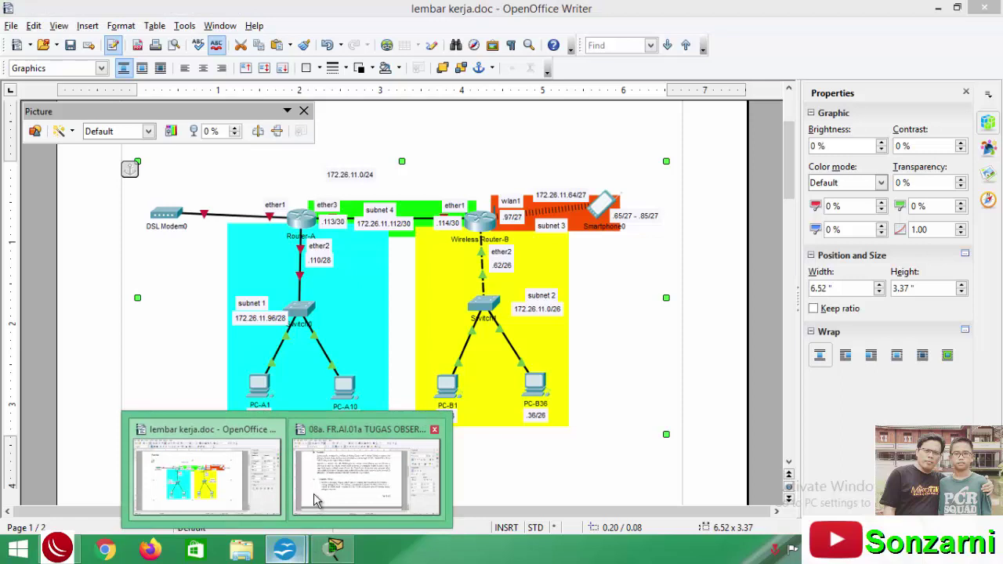
left_click(313, 495)
scroll(325, 426, "down", 3)
scroll(318, 407, "down", 2)
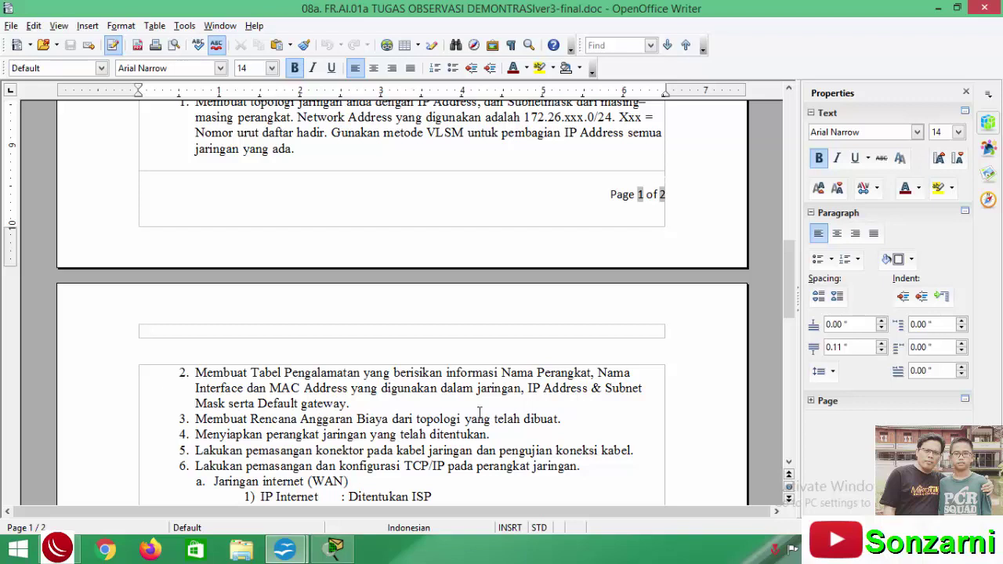
Step: Return to lembar kerja.doc and enter Router A as the first device in the Addressing Table
mouse_move(283, 554)
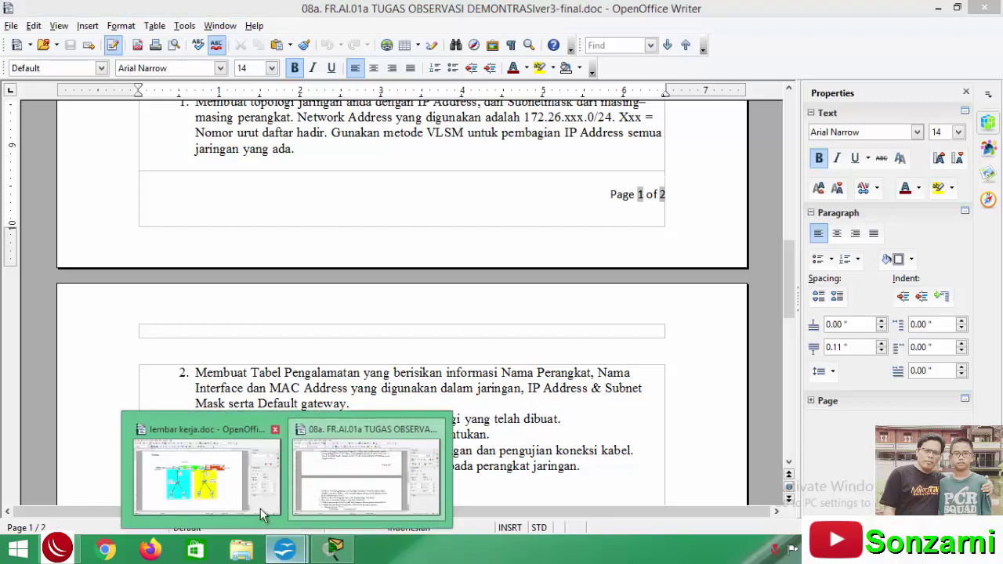
left_click(242, 481)
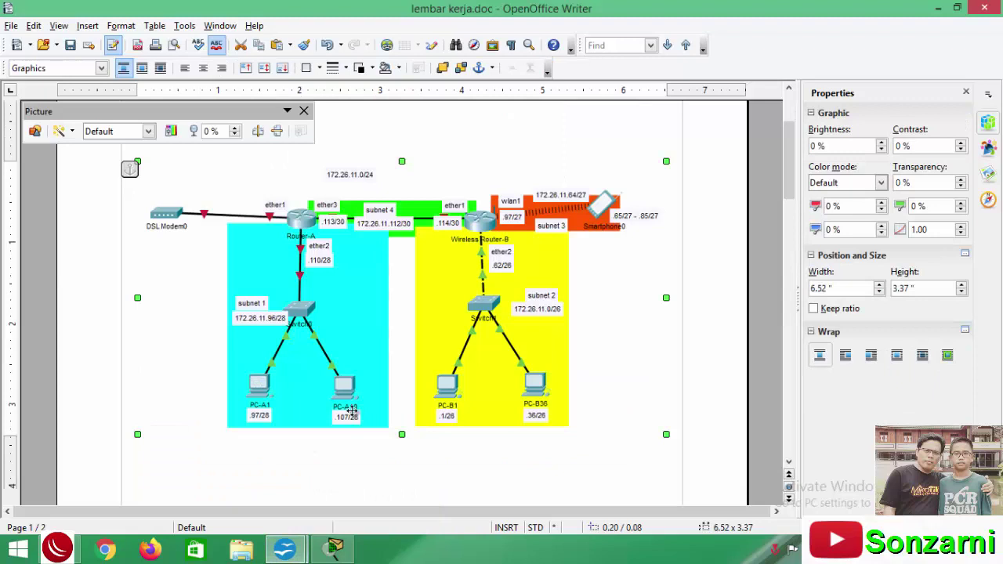
scroll(348, 414, "down", 15)
scroll(347, 414, "down", 1)
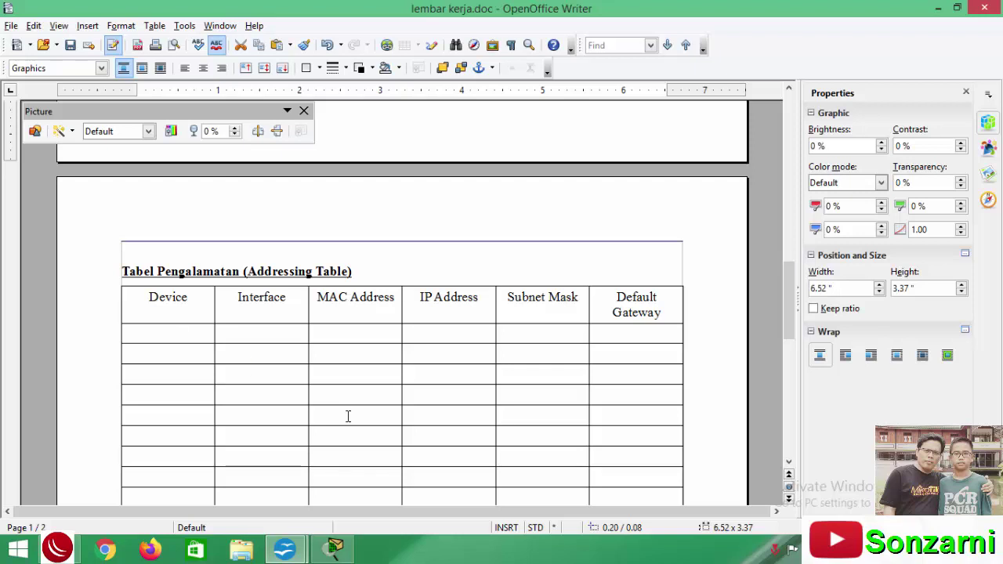
left_click(160, 332)
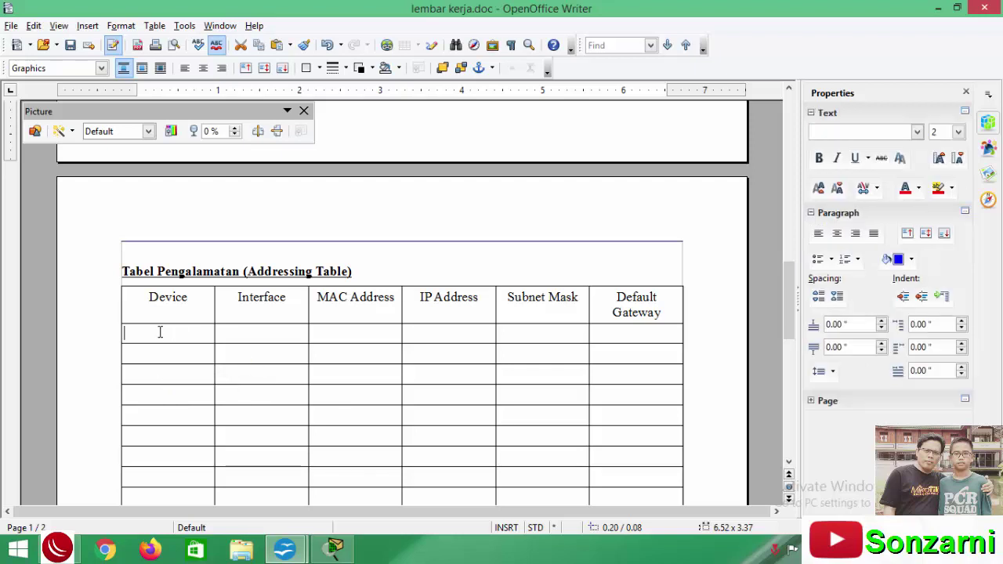
type("ROuter A")
Step: Check the topology image and list the interfaces ether1, ether2 and ether3 in three consecutive rows for Router A
scroll(257, 231, "up", 5)
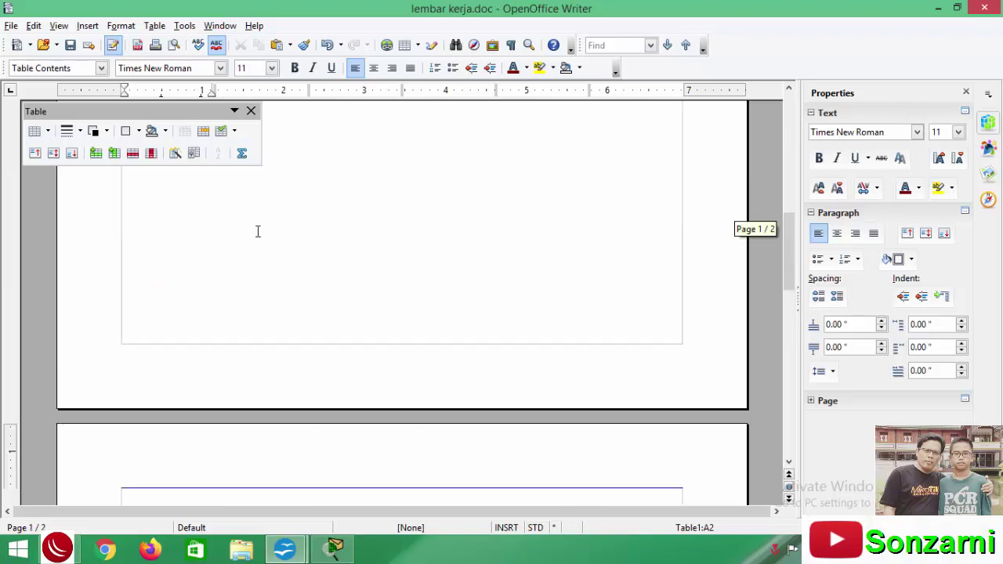
scroll(258, 231, "up", 4)
scroll(206, 358, "down", 8)
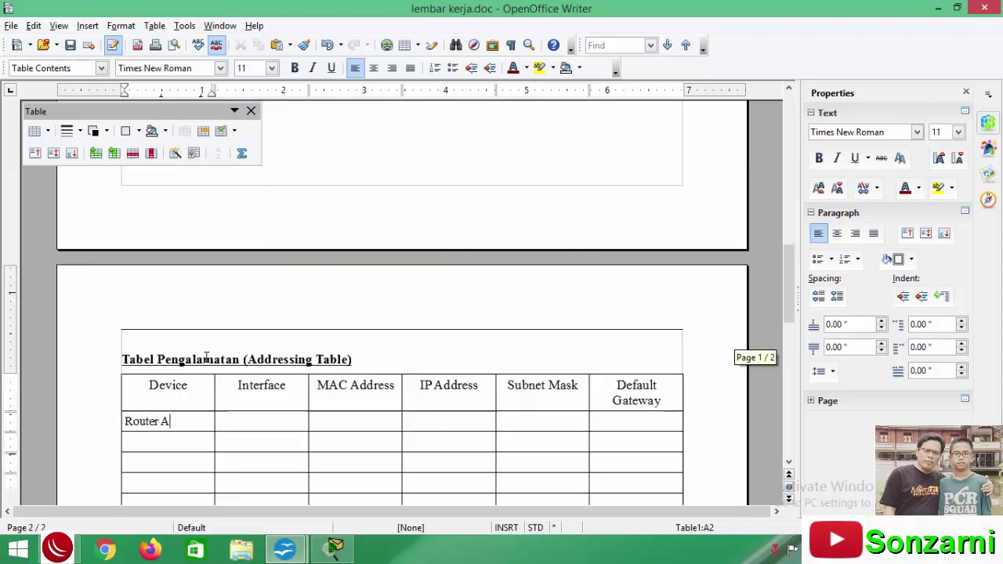
scroll(206, 357, "down", 1)
left_click(228, 370)
type("ether1")
left_click(235, 398)
type("ether2")
left_click(239, 417)
type("ether3")
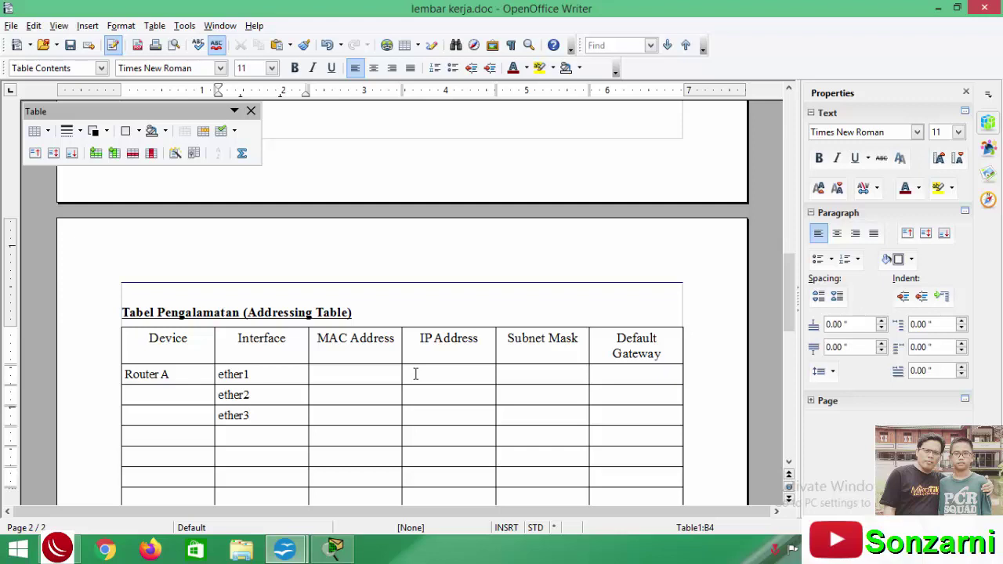
Step: Enter DHCP Client as the IP address, subnet mask and default gateway of Router A's ether1
left_click(415, 374)
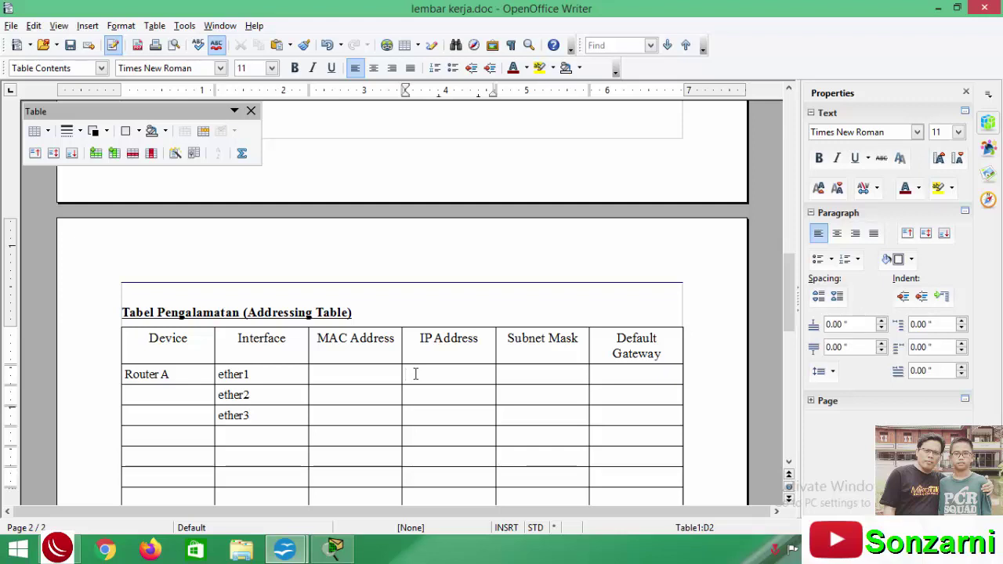
type("DH")
type("CP Client")
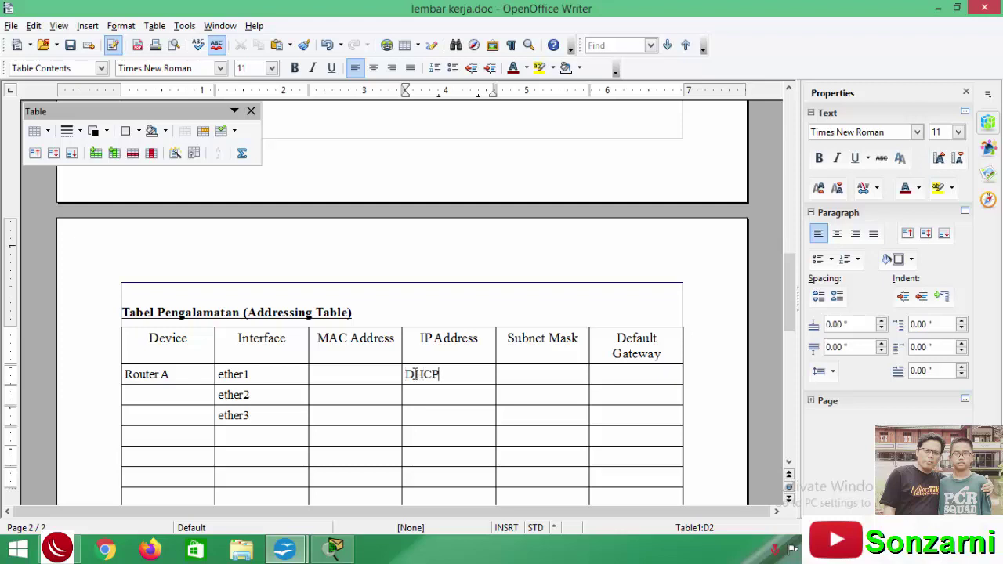
left_click(514, 374)
type("DHCP Client")
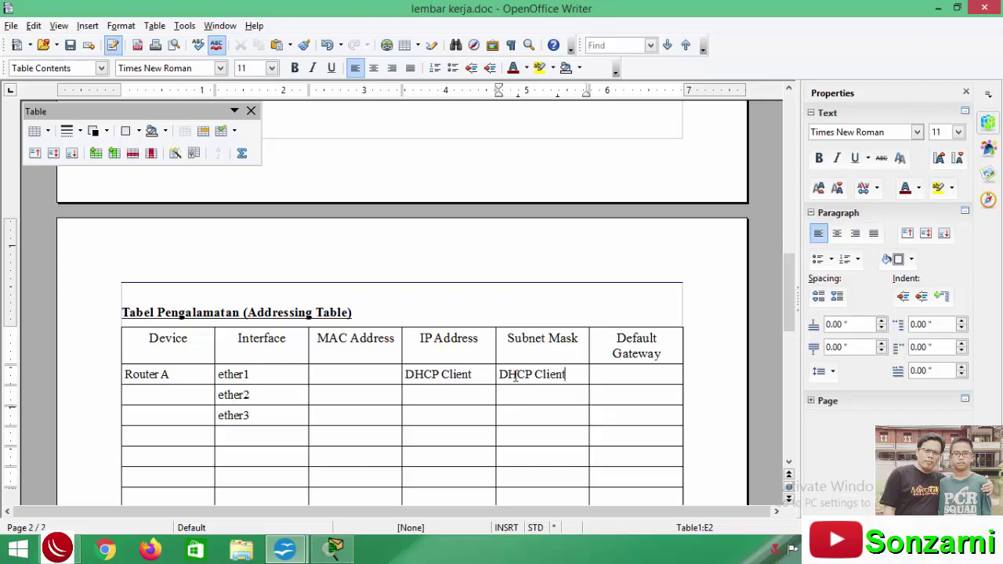
left_click(603, 368)
type("DHCP Client")
Step: Fill in Router A's ether2 row with IP address 172.26.11.110, subnet mask 255.255.255.240 and default gateway N/A
left_click(469, 395)
type("172.26.11")
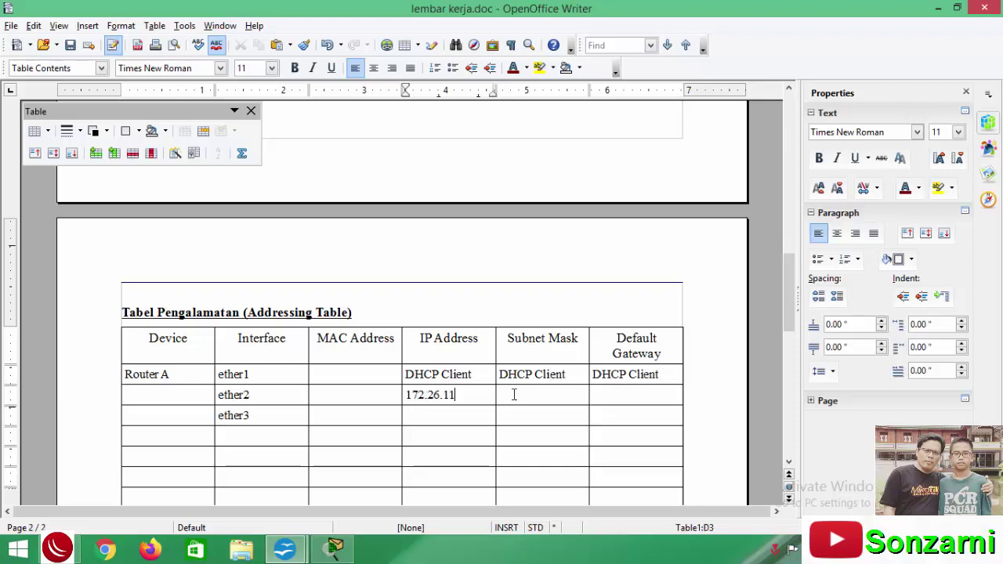
type(".110")
left_click(532, 394)
type("255.255.")
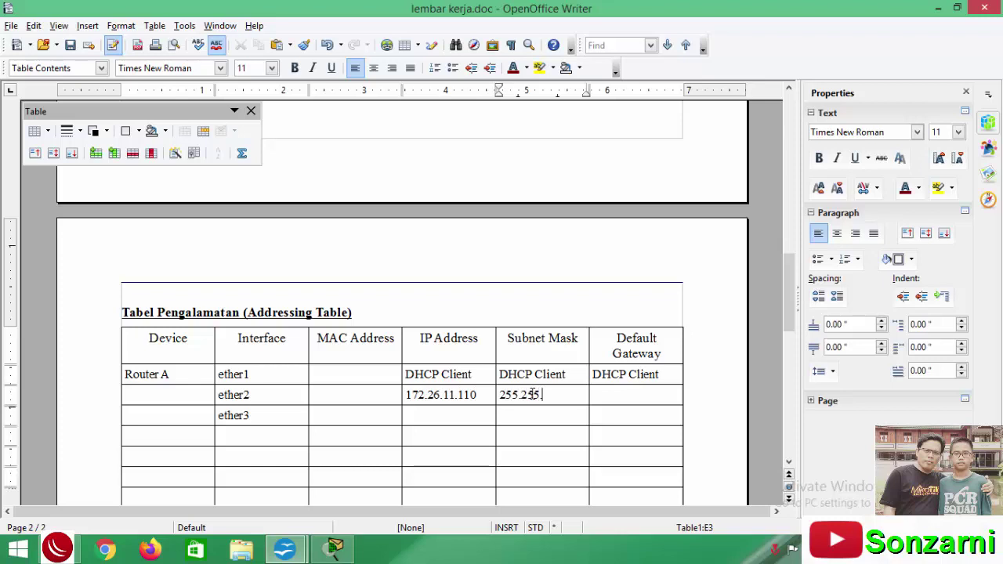
type("255.240")
left_click(615, 393)
type("N/A")
Step: Fill in Router A's ether3 row with IP address 172.26.11.113, subnet mask 255.255.255.252 and default gateway N/A
left_click(427, 414)
type("172.26.11.11")
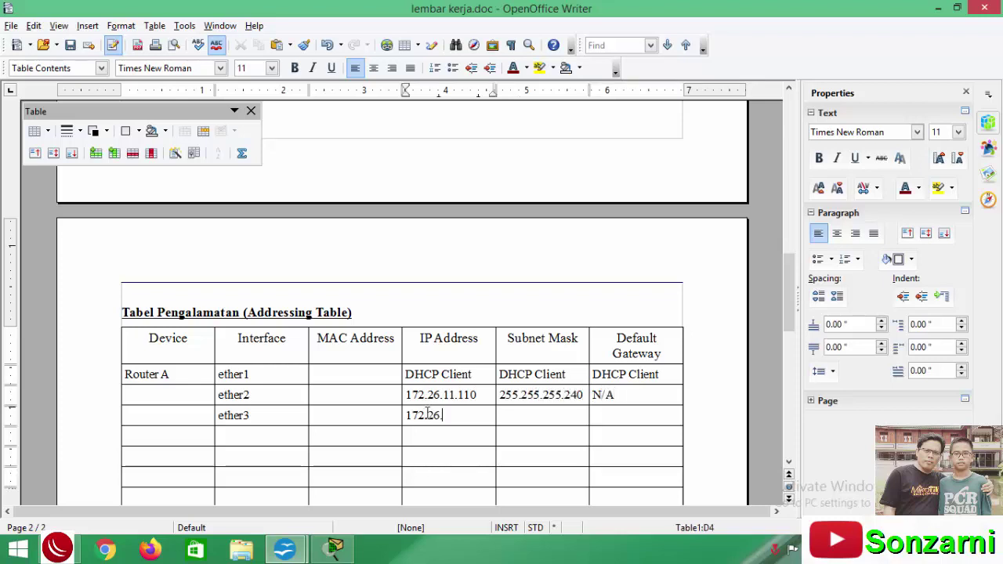
type("3")
left_click(498, 415)
type("255.255.255.252")
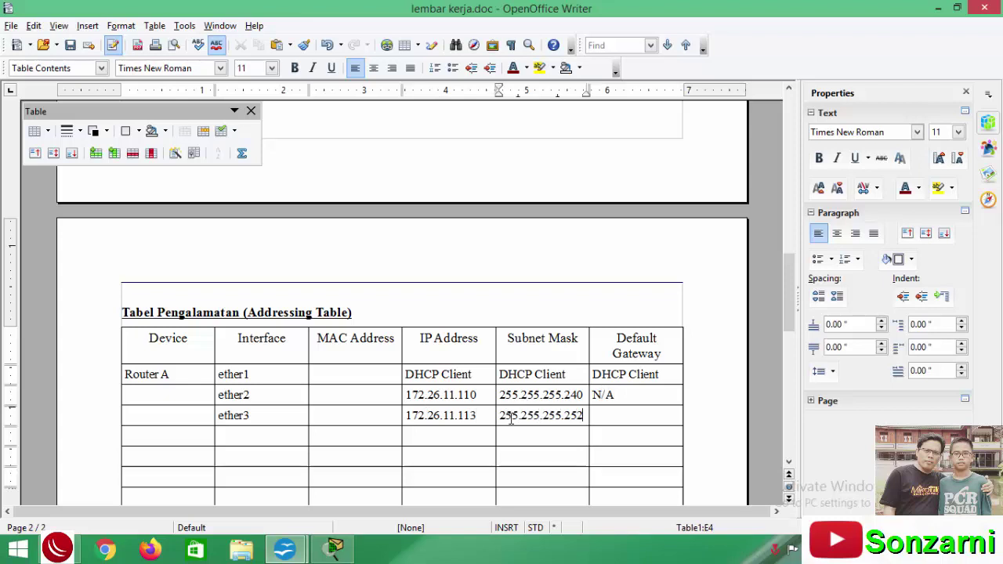
left_click(606, 414)
type("N/A")
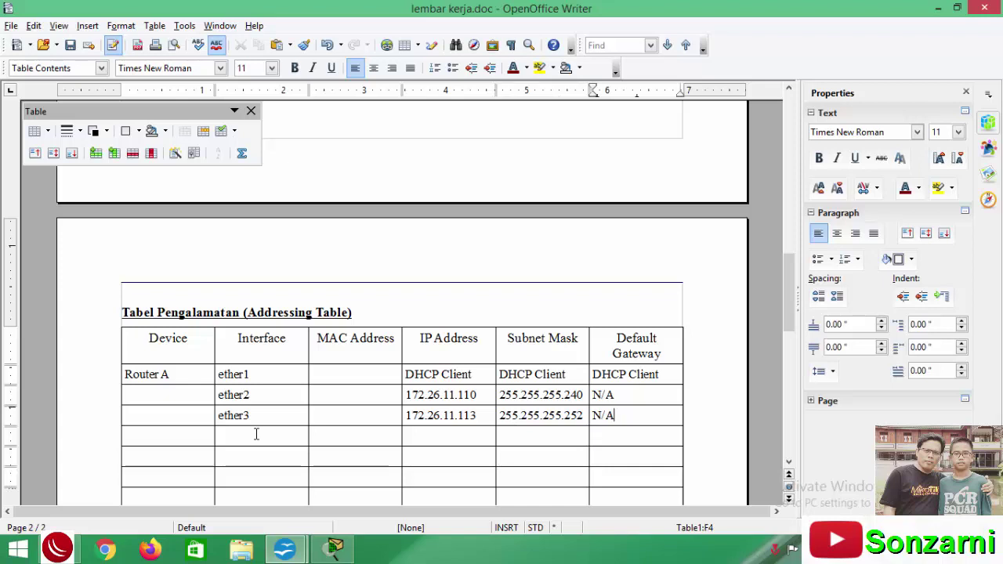
Step: Add Router B as the next device and list its interfaces ether1, ether2 and wlan1 according to the topology
left_click(179, 433)
type("Router B")
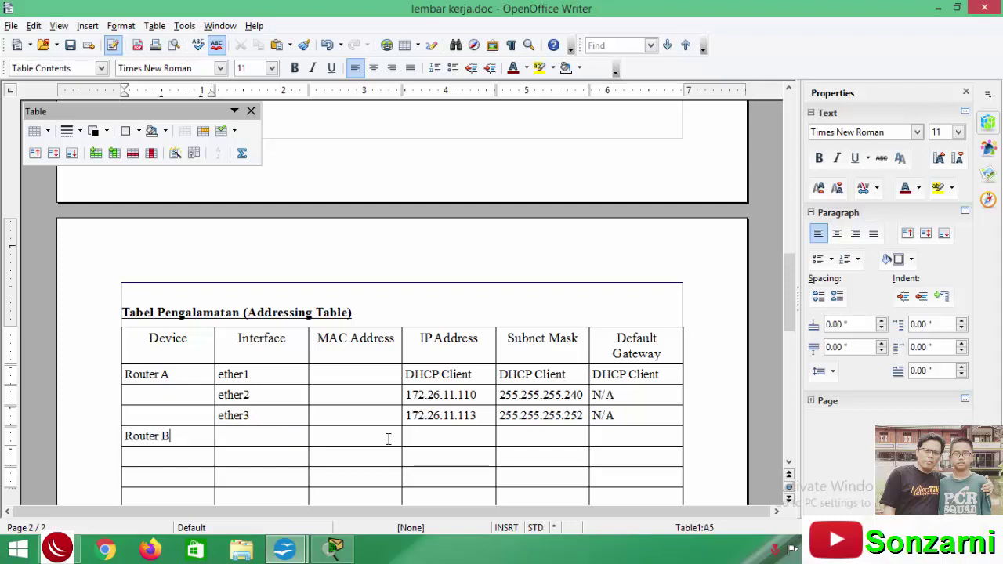
scroll(389, 439, "up", 10)
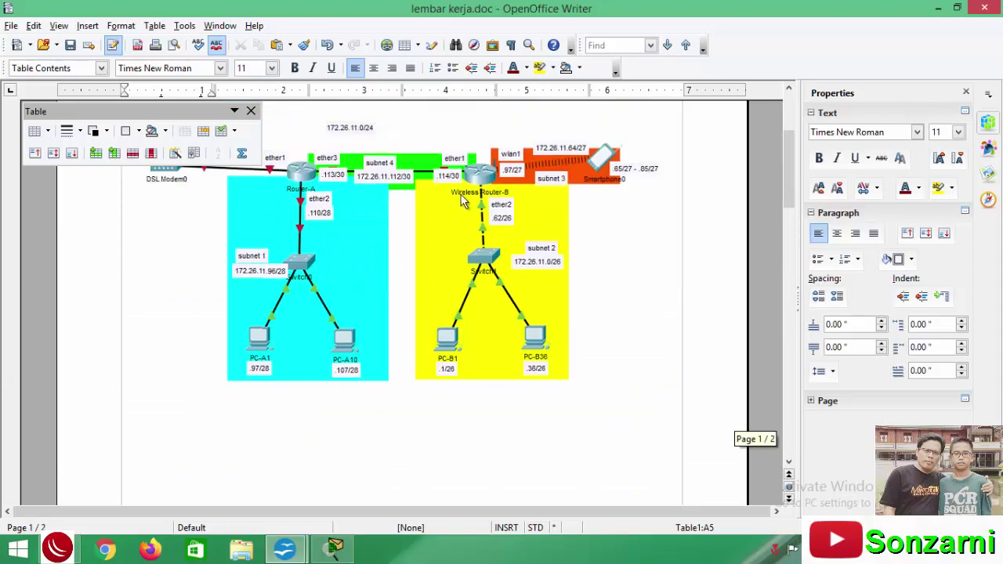
scroll(433, 316, "down", 10)
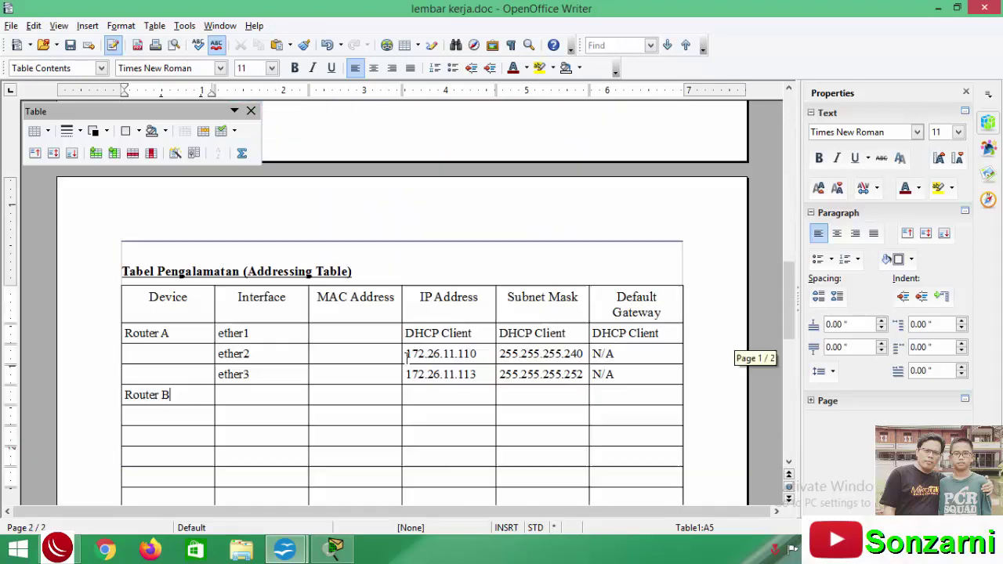
type("etherether2")
left_click(245, 397)
type("wlan1")
Step: Fill in Router B's ether1 row with IP address 172.26.11.114, subnet mask 255.255.255.252 and default gateway N/A
left_click(421, 351)
type("172.26.11.114")
left_click(519, 355)
type("255.255.255.252")
left_click(602, 353)
type("N/A")
Step: Fill in Router B's ether2 row with IP address 172.26.11.62, subnet mask 255.255.255.192 and default gateway N/A
left_click(417, 374)
type("172.26.11.")
left_click(546, 373)
type("255.255.255.192N/A")
Step: Fill in Router B's wlan1 row with IP address 172.26.11.94, subnet mask 255.255.255.224 and default gateway N/A
left_click(440, 395)
type("172.26.11.94")
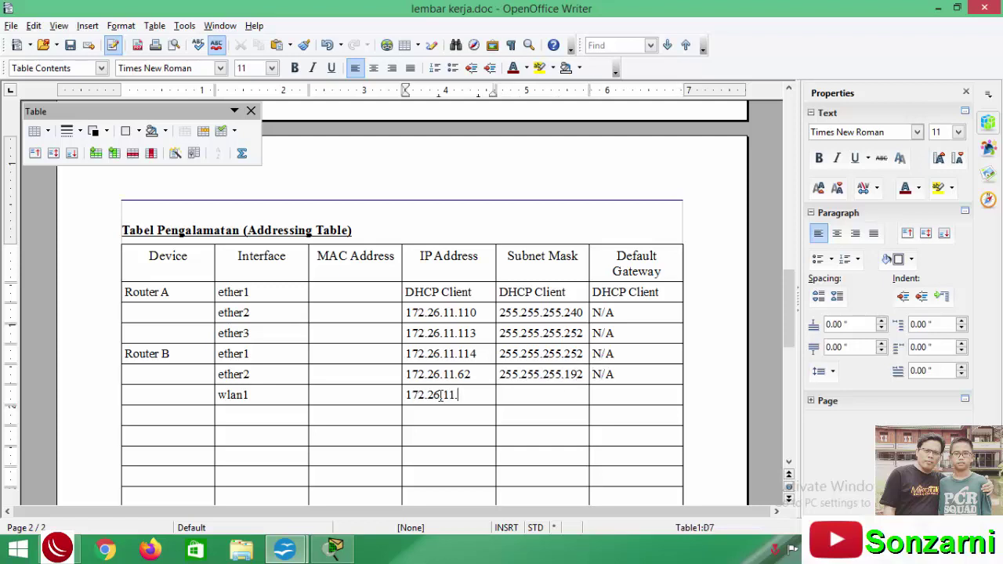
left_click(507, 389)
type("255.")
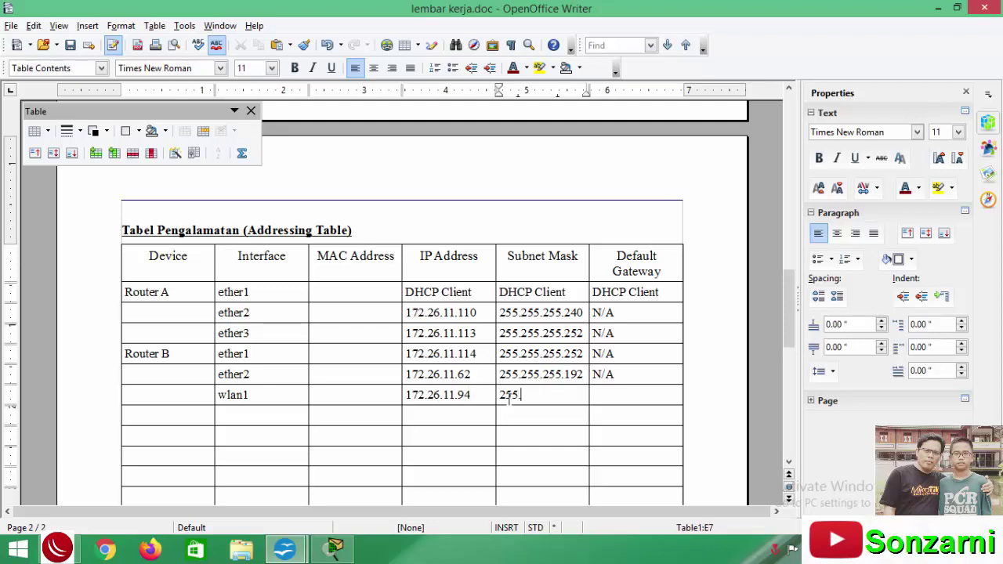
type("255.255.224")
left_click(604, 394)
type("N/A")
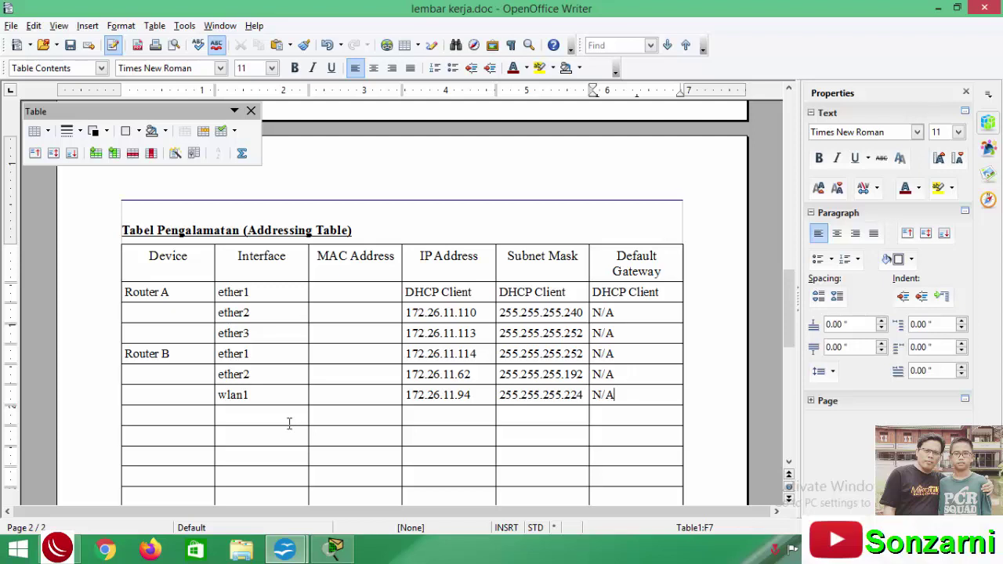
Step: Fill in a PC-A1 row with interface NIC, IP address 172.26.11.97, subnet mask 255.255.255.240 and default gateway 172.26.11.110
left_click(185, 421)
type("PC-A1")
left_click(229, 416)
type("NIC")
left_click(416, 413)
type("172.26.11.97")
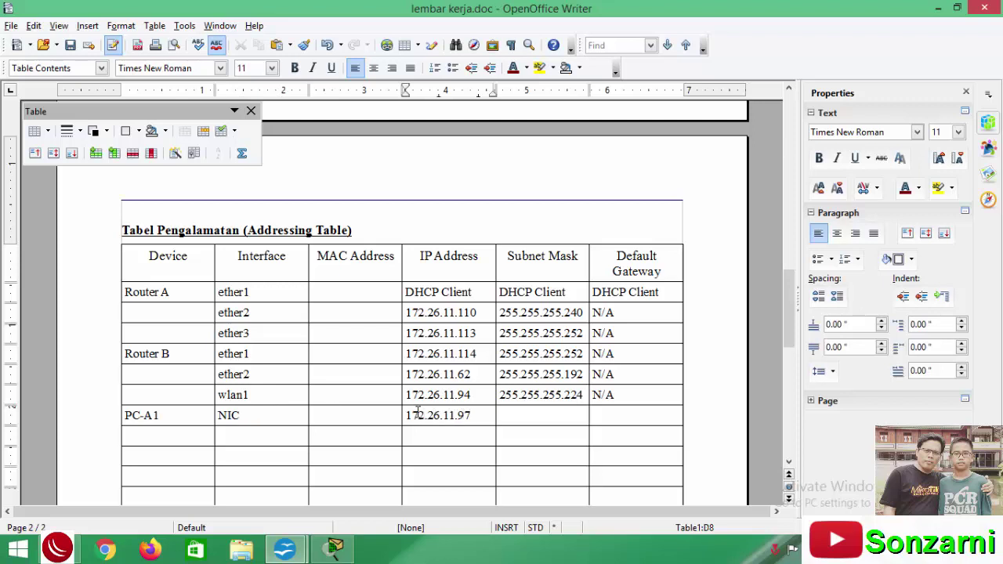
left_click(522, 415)
type("255.255.2")
type("55.255.240")
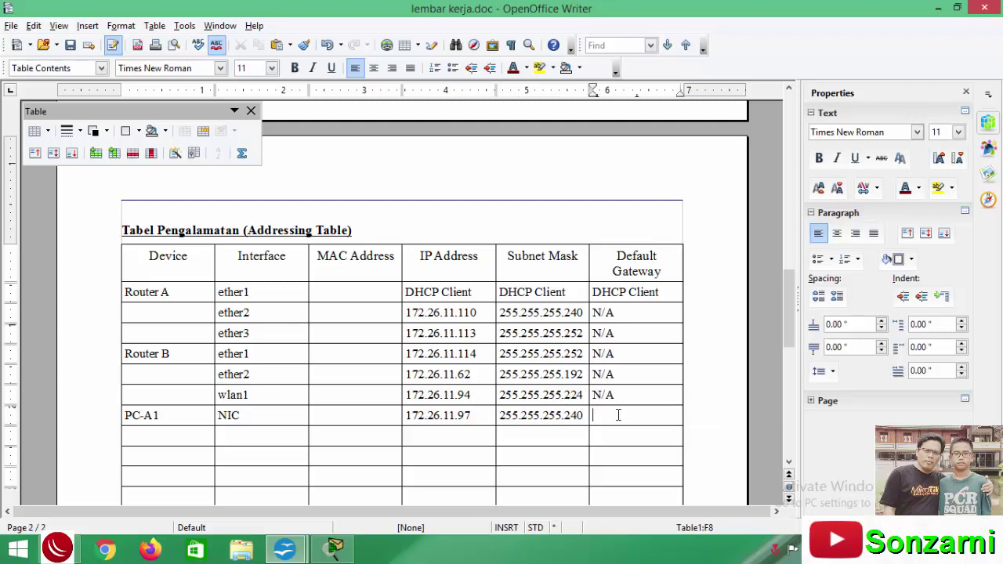
scroll(603, 404, "up", 12)
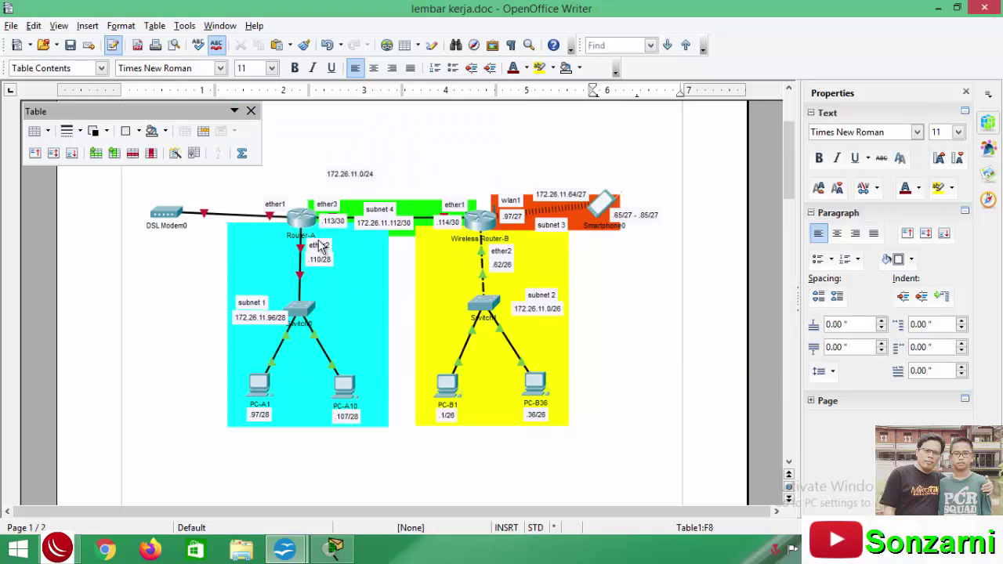
scroll(328, 261, "down", 10)
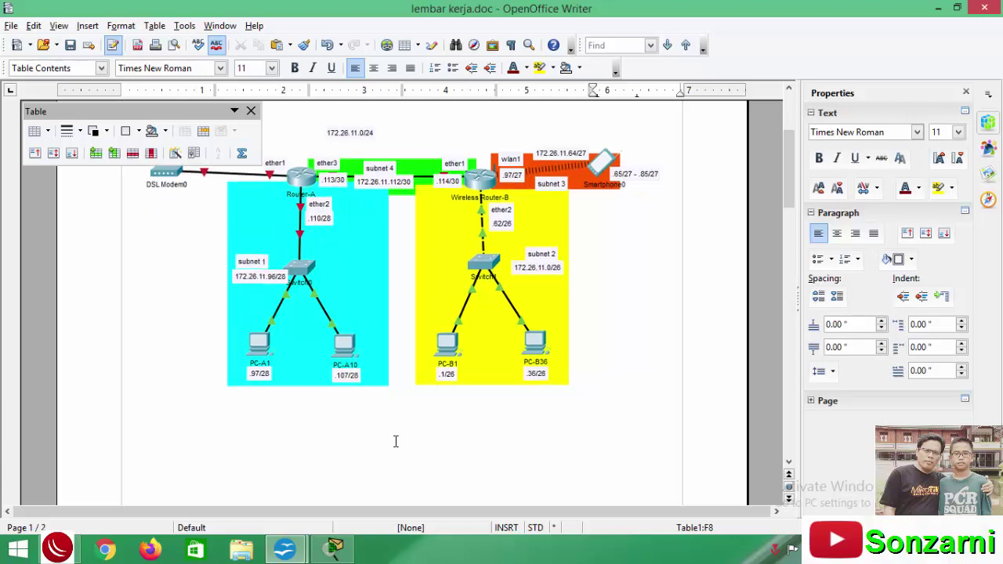
type("172.26.11.110")
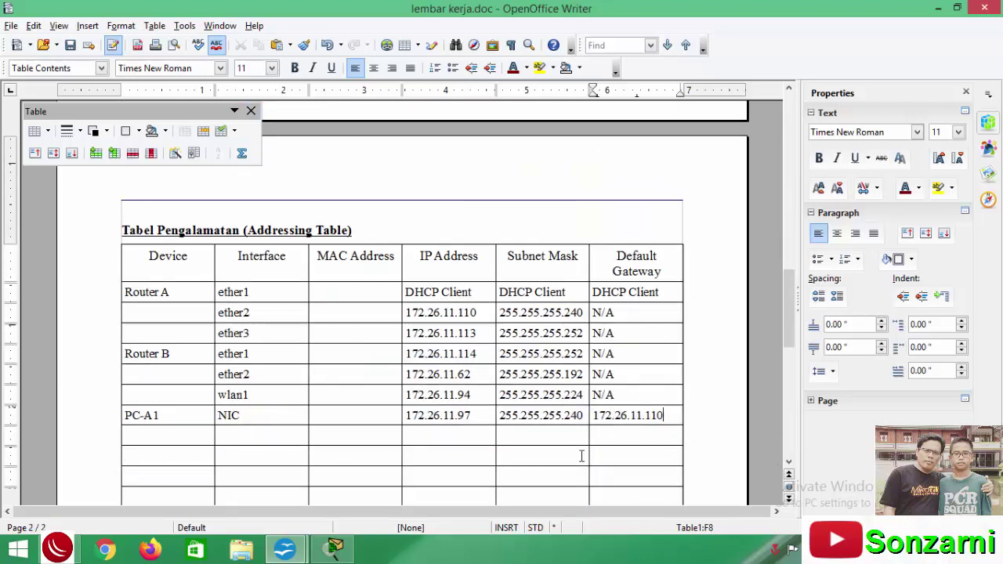
Step: Fill in a PC-A10 row with interface NIC, IP address 172.26.11.107, subnet mask 255.255.255.240 and default gateway 172.26.11.110
left_click(146, 437)
type("PC-A10")
scroll(385, 470, "up", 10)
scroll(387, 476, "down", 12)
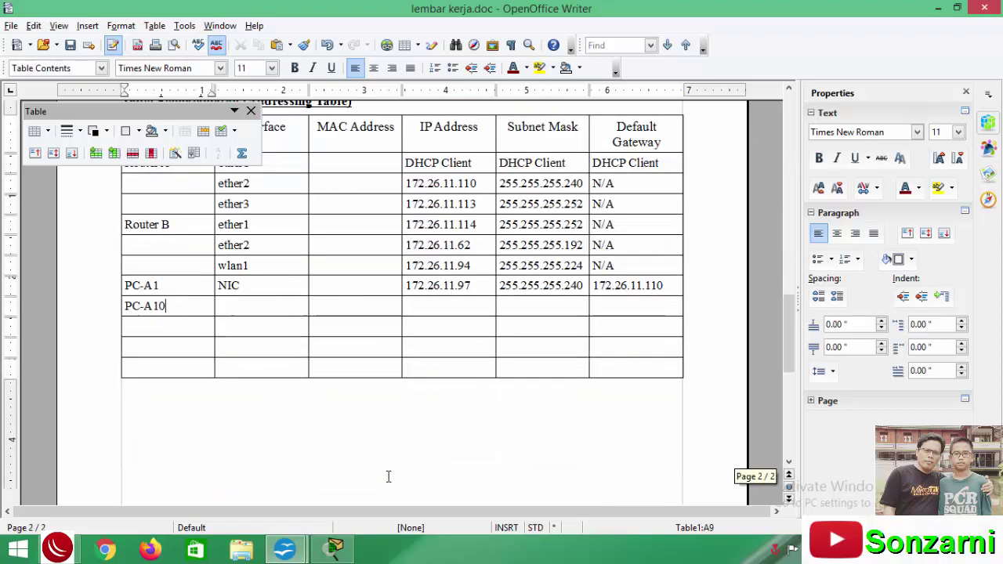
left_click(225, 308)
type("NIC")
left_click(428, 306)
type("172.26.11.107")
left_click(515, 308)
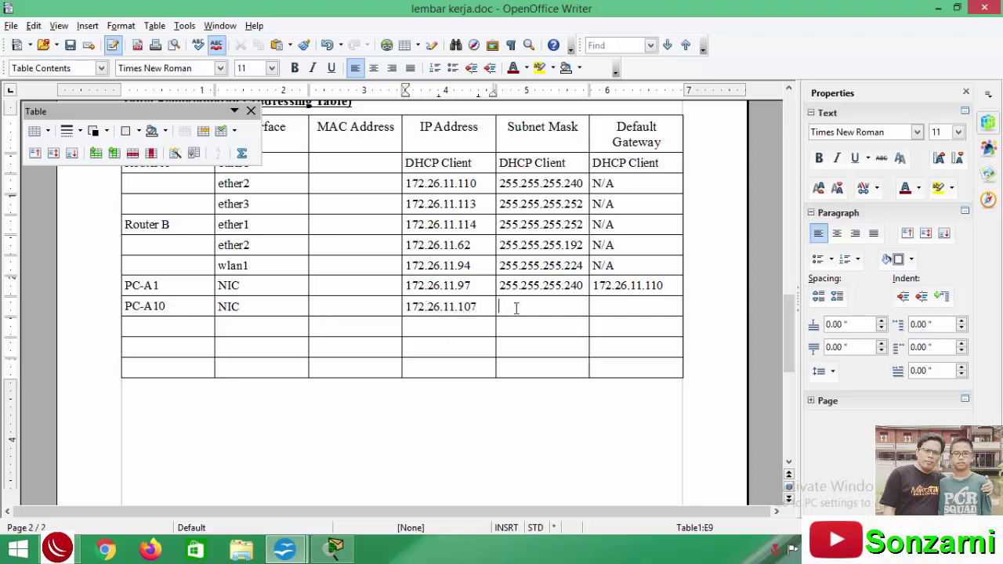
type("255.255.255.240")
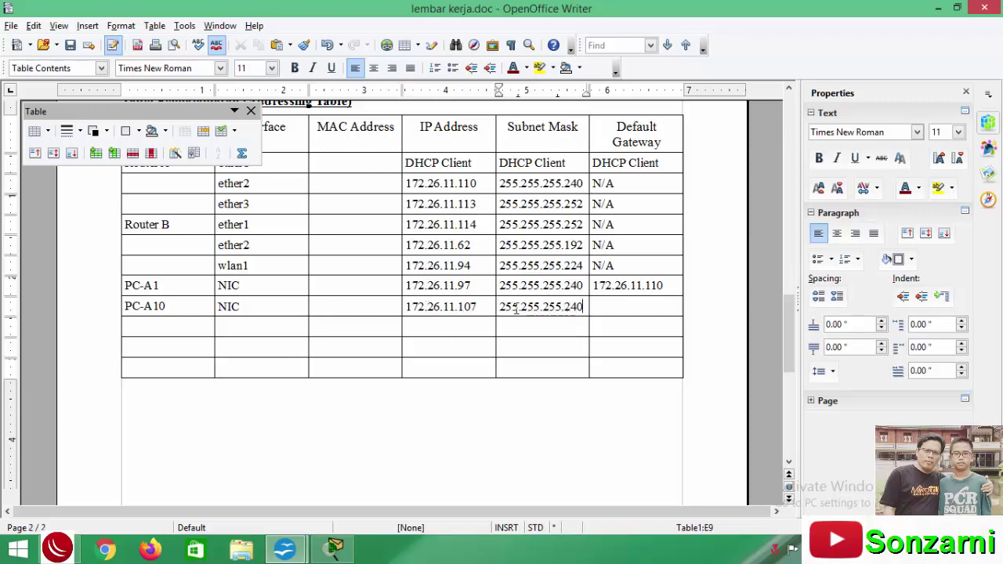
left_click(622, 308)
type("172.26.11.110")
Step: Fill in a PC-B1 row with interface NIC, IP address 172.26.11.1, subnet mask 255.255.255.192 and default gateway 172.26.11.62
left_click(133, 327)
type("PC-B1")
left_click(224, 328)
type("NIC")
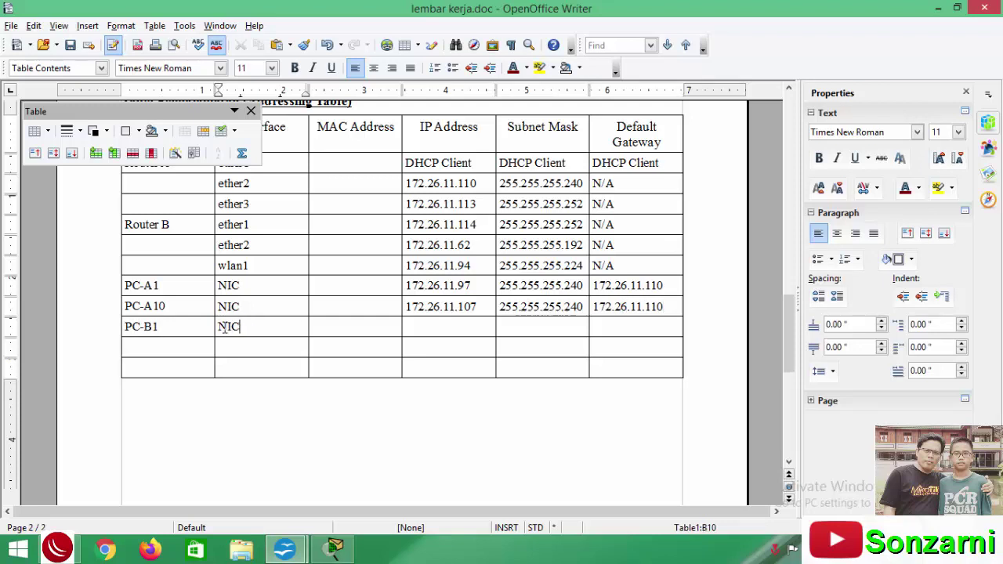
left_click(432, 323)
type("172.26.11.1")
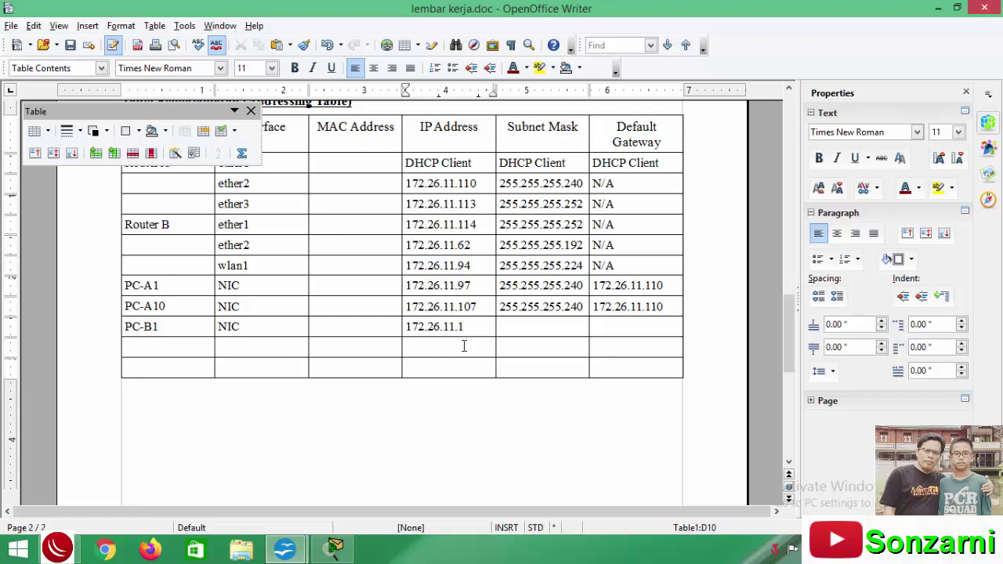
left_click(511, 326)
type("255.255.255.192")
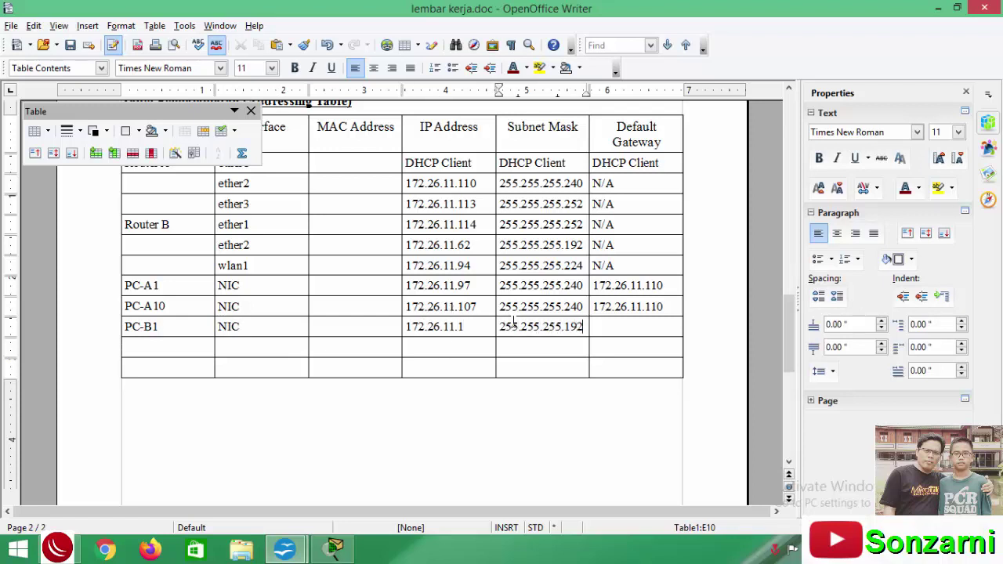
scroll(355, 346, "up", 10)
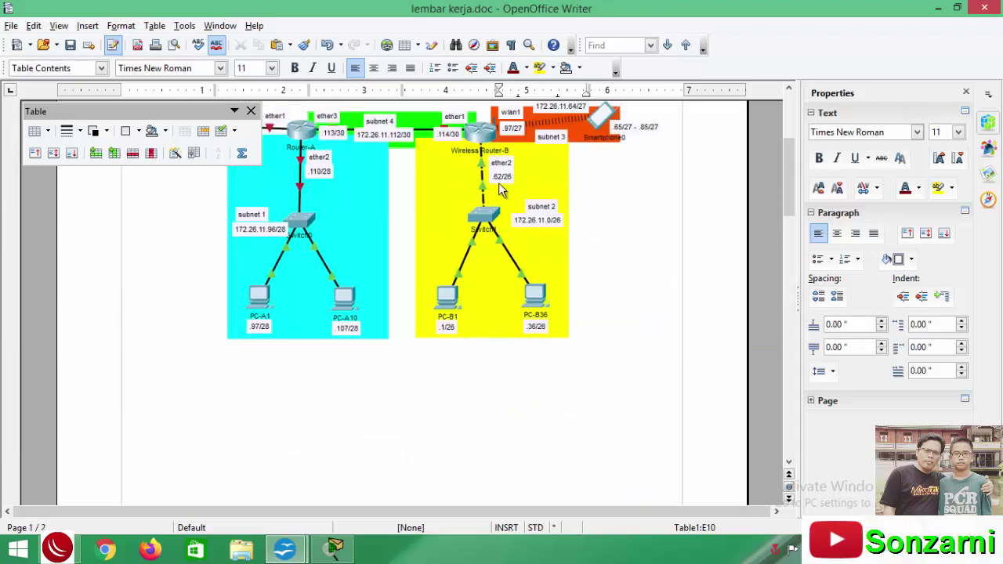
scroll(384, 428, "down", 5)
scroll(384, 427, "down", 5)
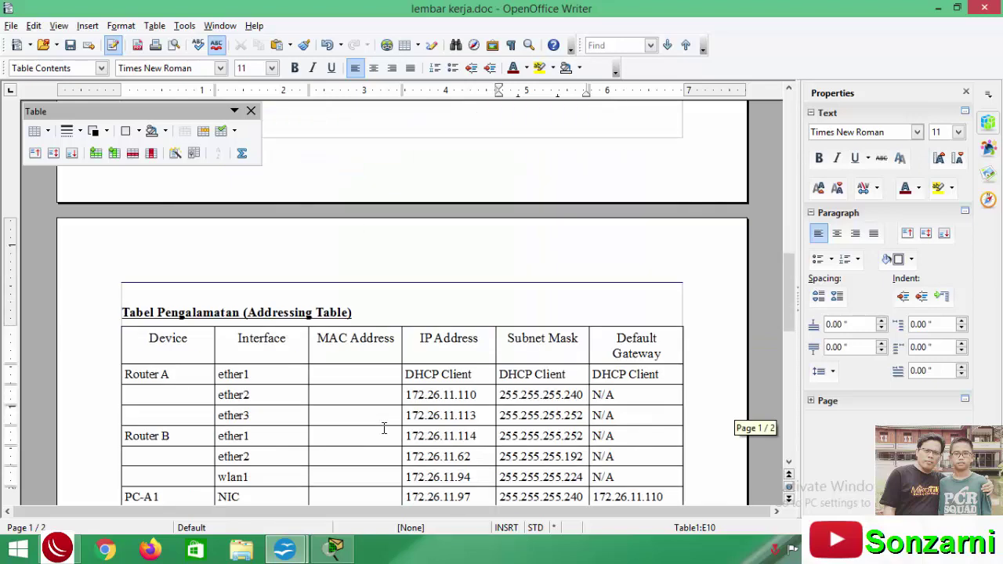
left_click(602, 369)
type("172.26.11.62")
Step: Fill in a PC-B36 row with interface NIC, IP address 172.26.11.36, subnet mask 255.255.255.192 and default gateway 172.26.11.62
left_click(141, 392)
type("PC-B36")
left_click(269, 392)
type("NIC")
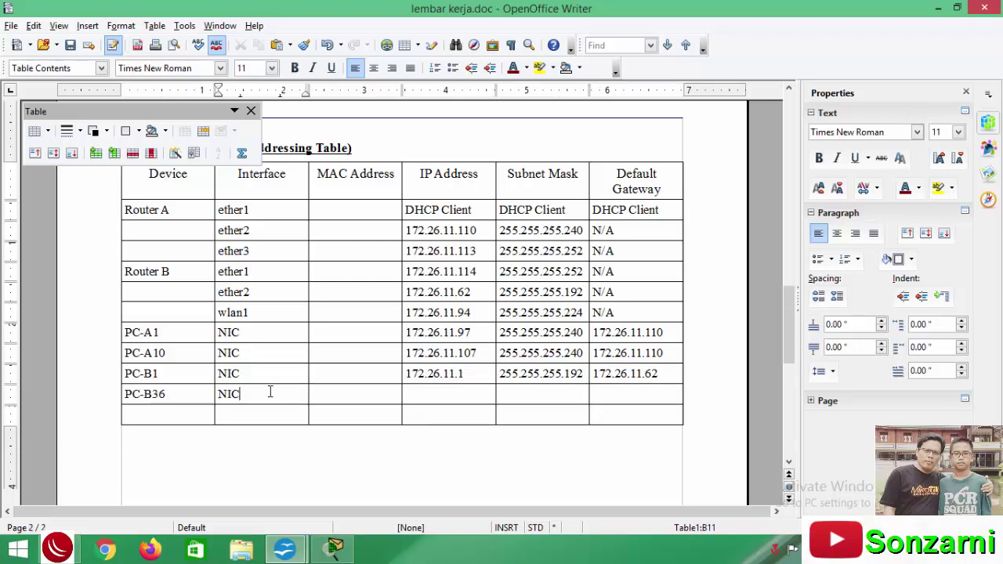
left_click(413, 393)
type("172.26.11.36")
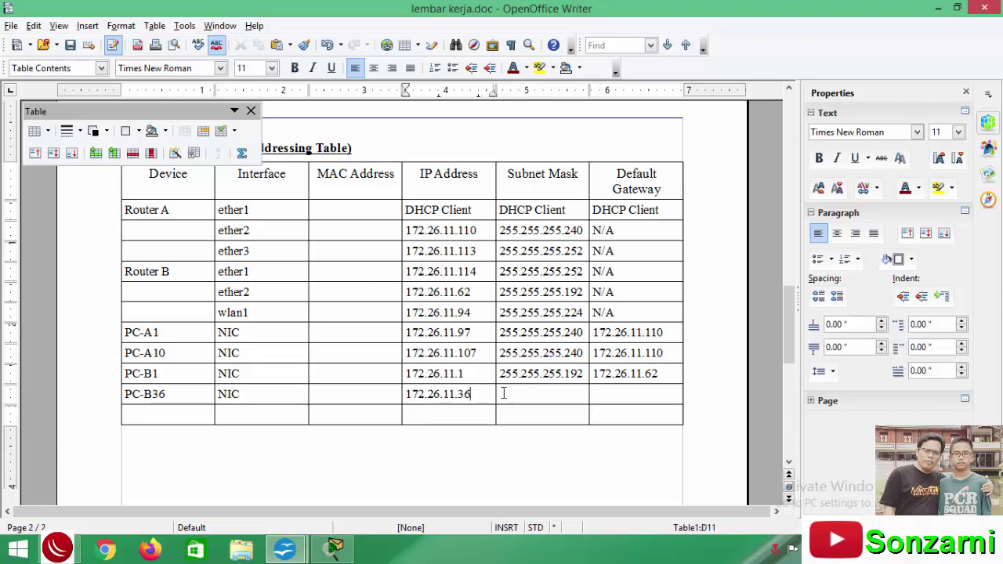
left_click(502, 393)
type("255.255.255.192")
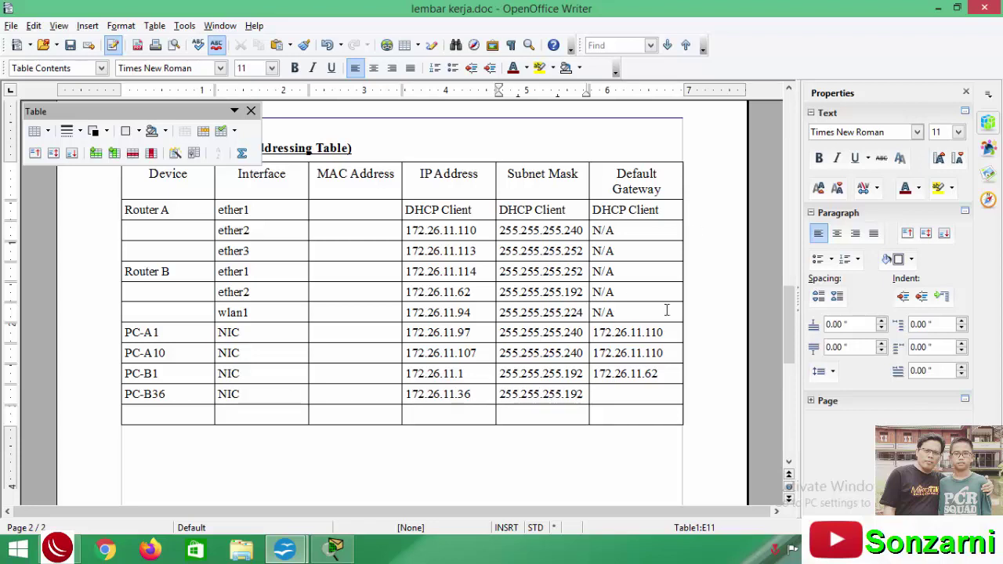
left_click(605, 396)
type("172.26.11.62")
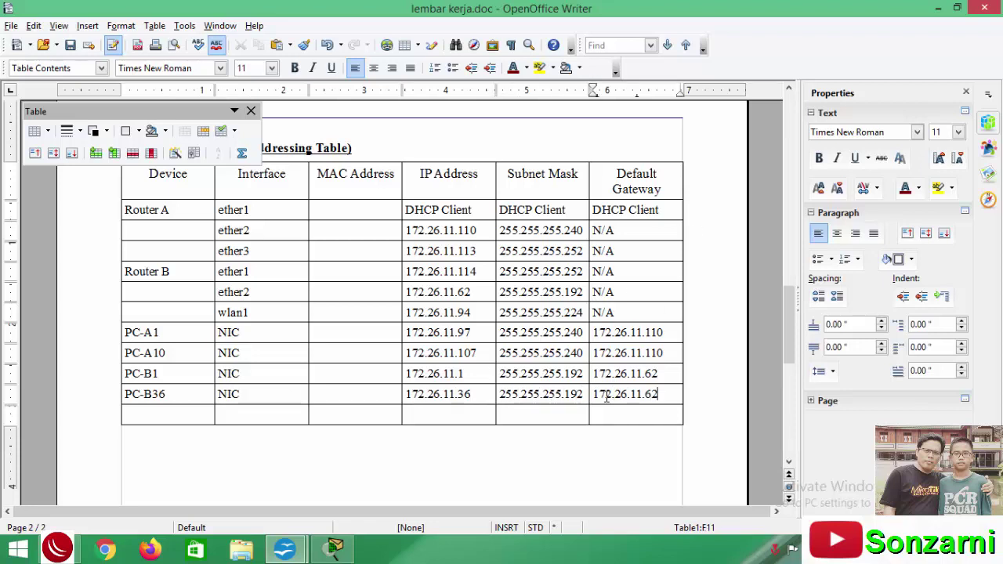
Step: Add Perangkat Wireless as the device in the last table row with Wlan card as its interface
scroll(519, 411, "up", 10)
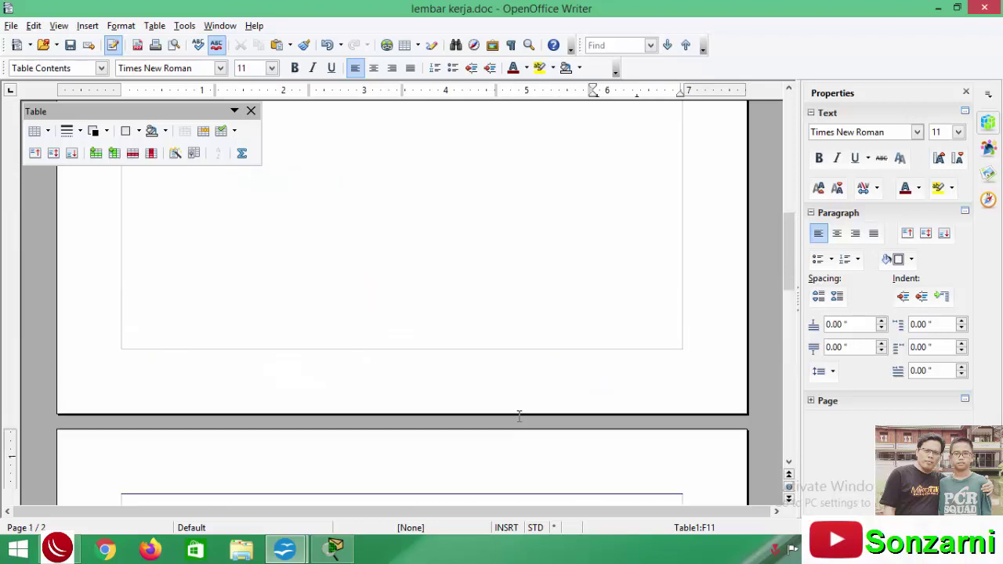
scroll(519, 405, "up", 1)
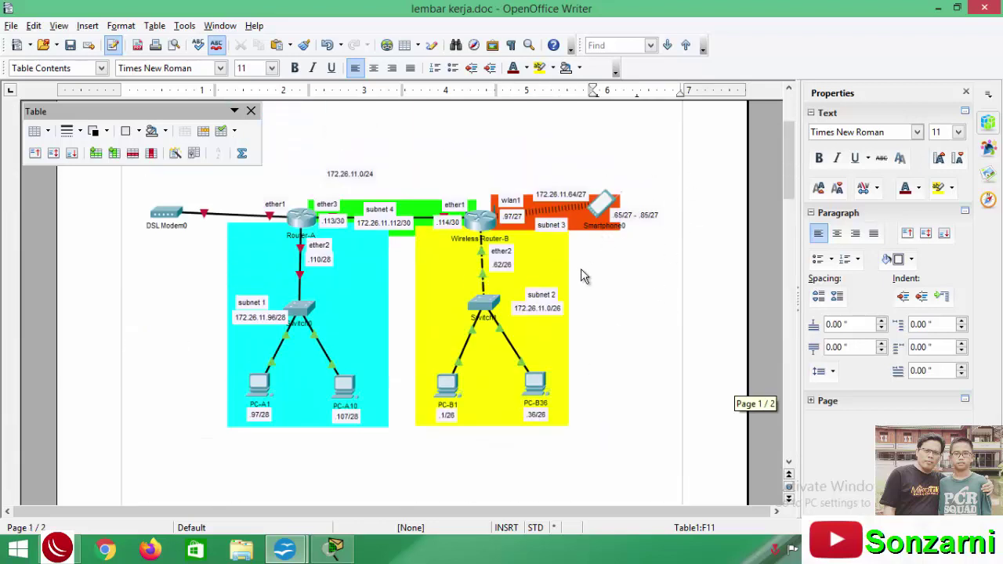
scroll(580, 280, "down", 6)
scroll(577, 287, "down", 10)
left_click(167, 326)
type("Perangkat Wirele")
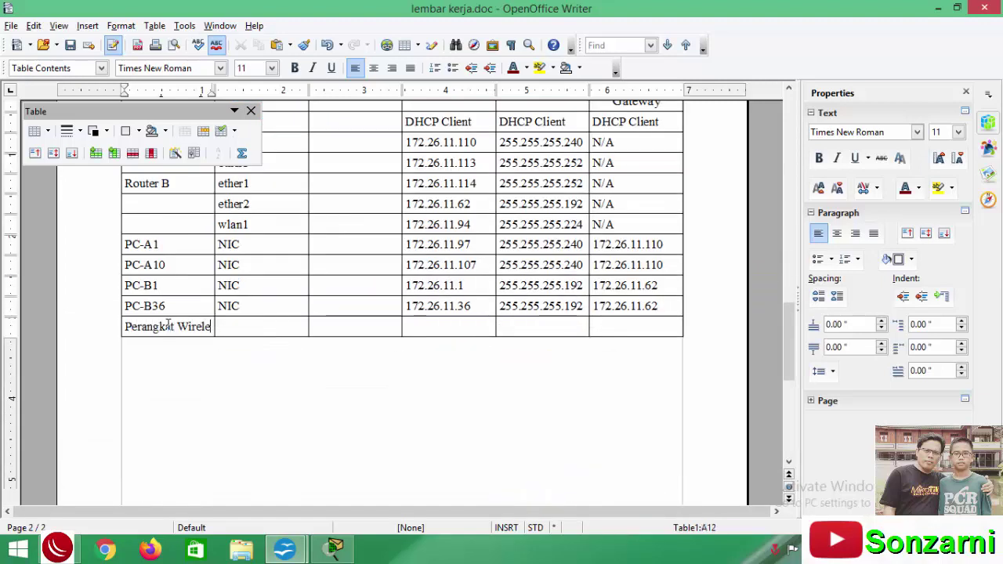
type("ss")
left_click(246, 327)
type("Wlan card")
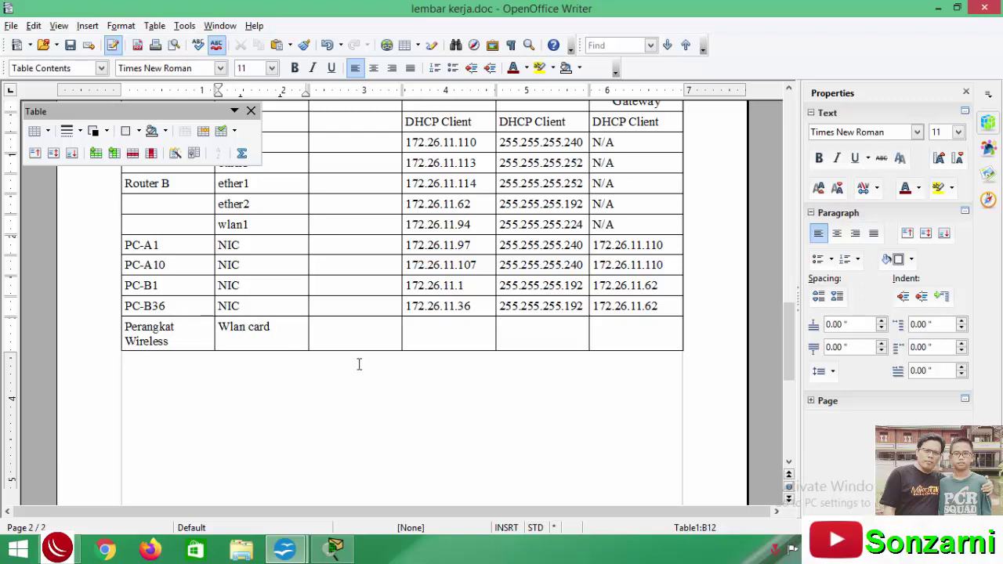
Step: Give the Perangkat Wireless row the IP range 172.26.11.65 – 172.26.11.85, subnet mask 255.255.255.224 and default gateway 172.26.11.94
left_click(423, 329)
type("172")
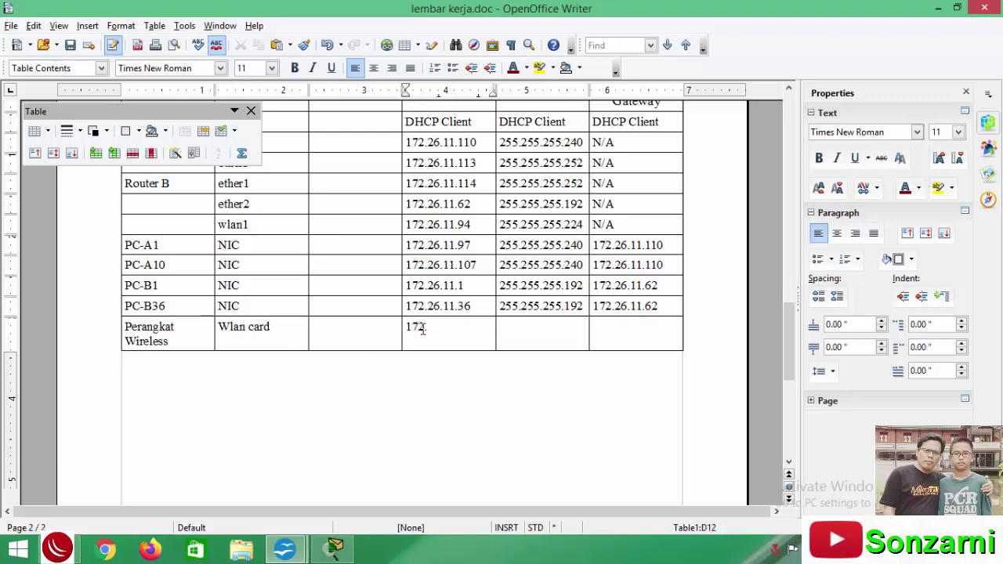
type(".26.11.65 - 172.26.11.85")
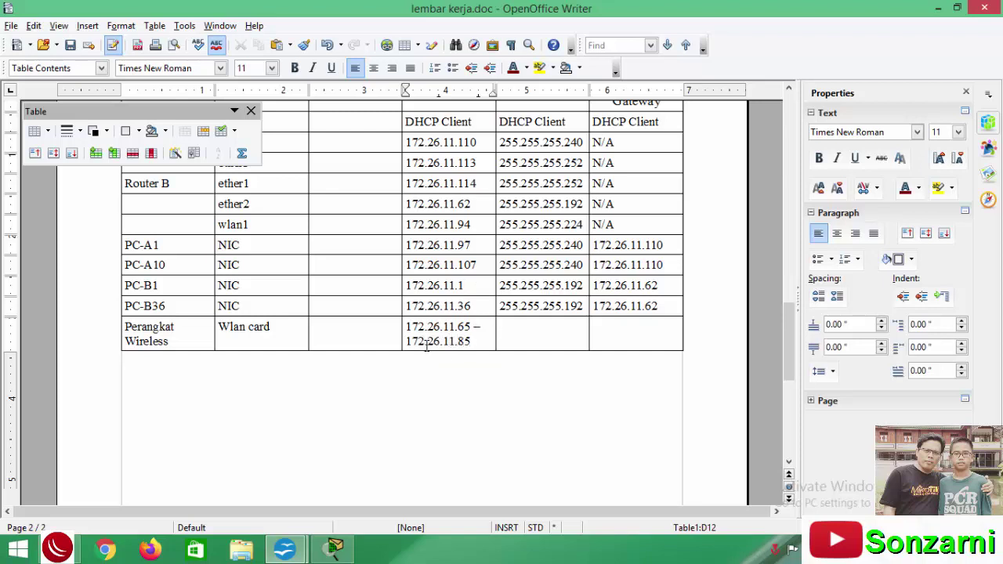
left_click(511, 332)
type("255.255.255.224")
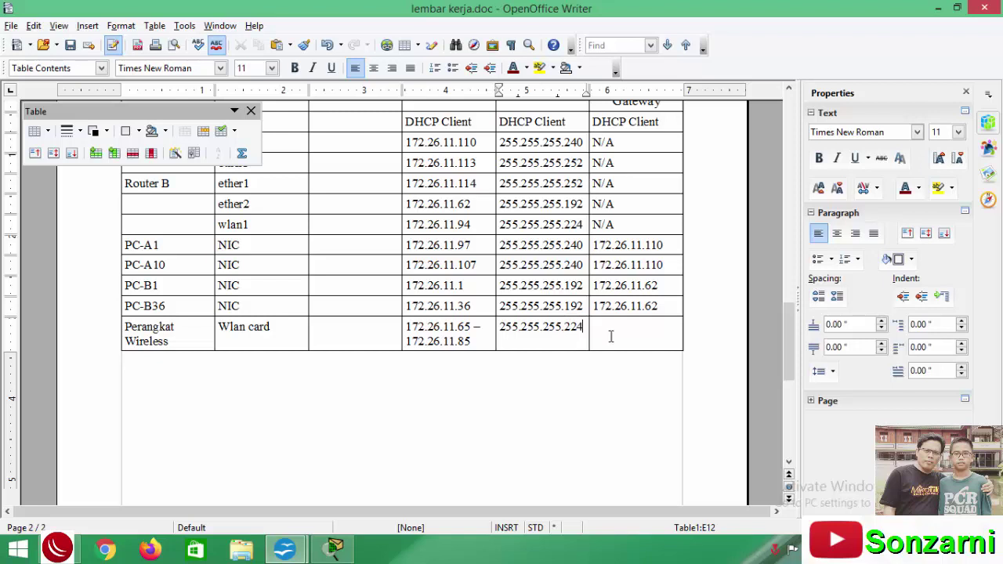
left_click(600, 324)
type("172.26.11.94")
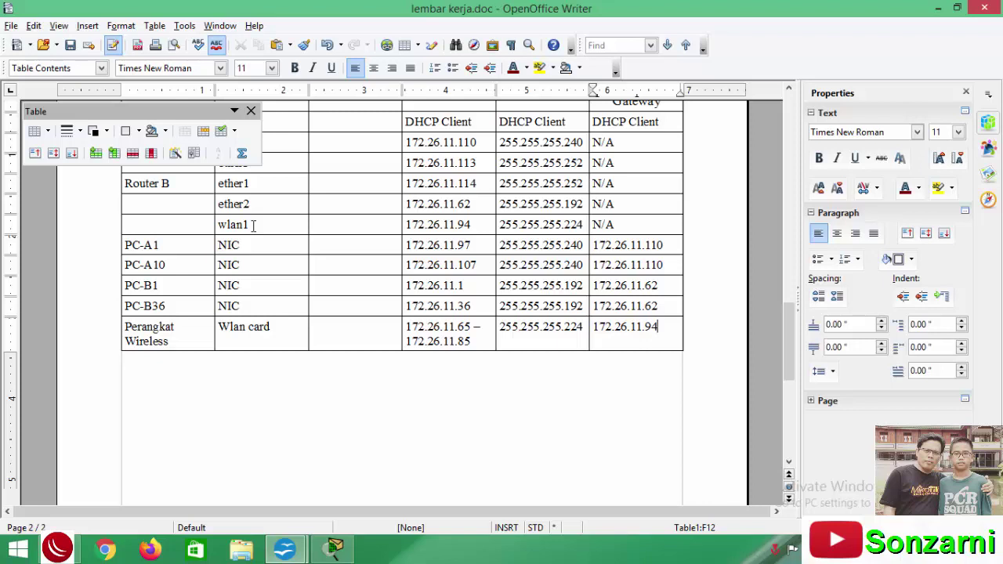
scroll(383, 329, "up", 10)
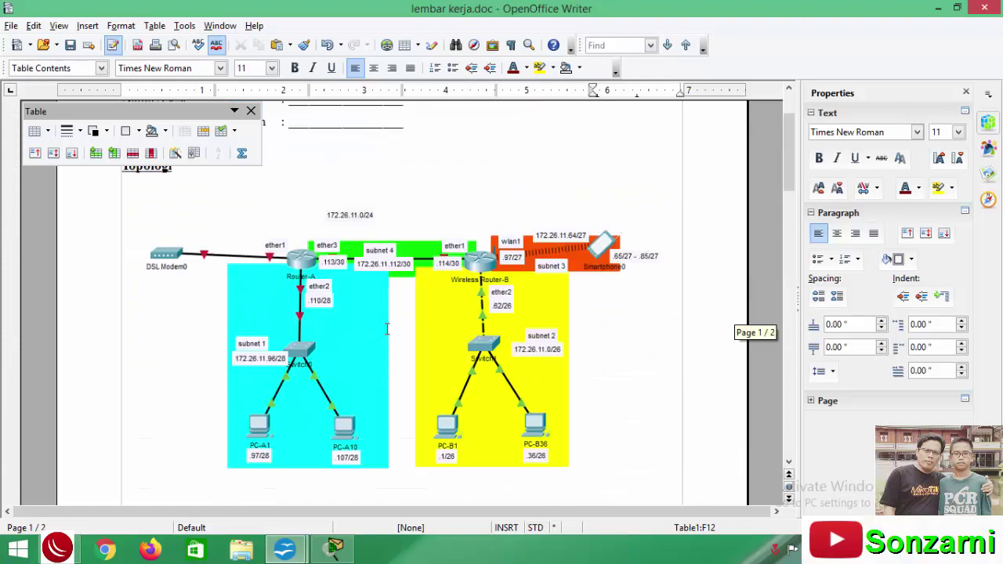
scroll(386, 329, "down", 10)
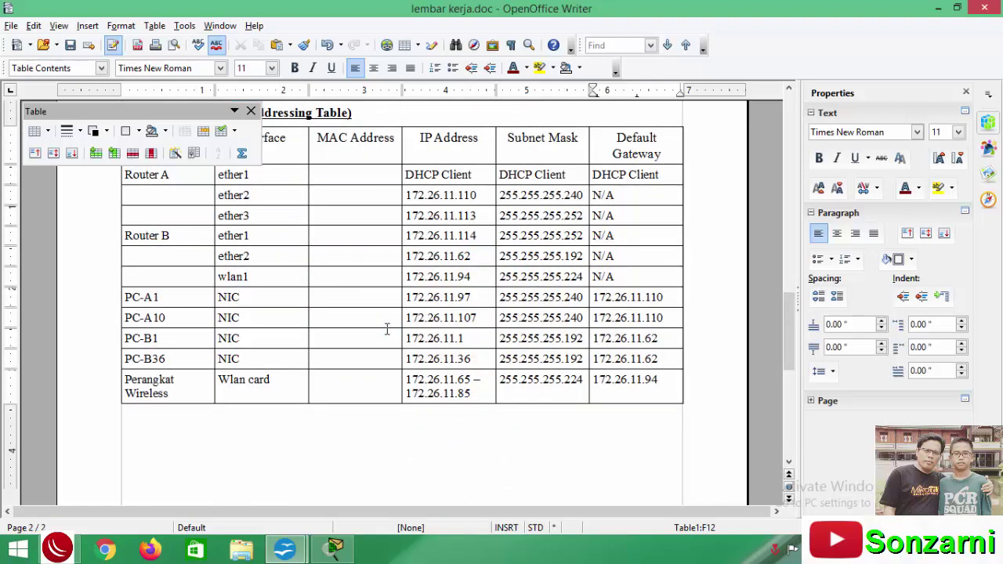